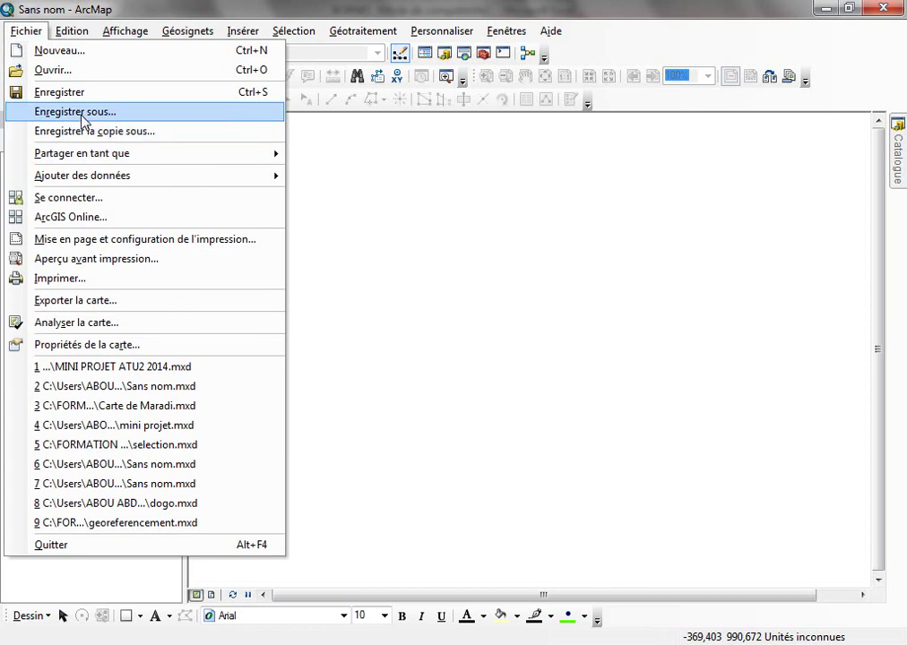
- Save the map document as DELIMITATION DE CHAMP in the EXAMEN SIG folder on the desktop and check the file there
{"action": "left_click", "coordinate": [261, 285]}
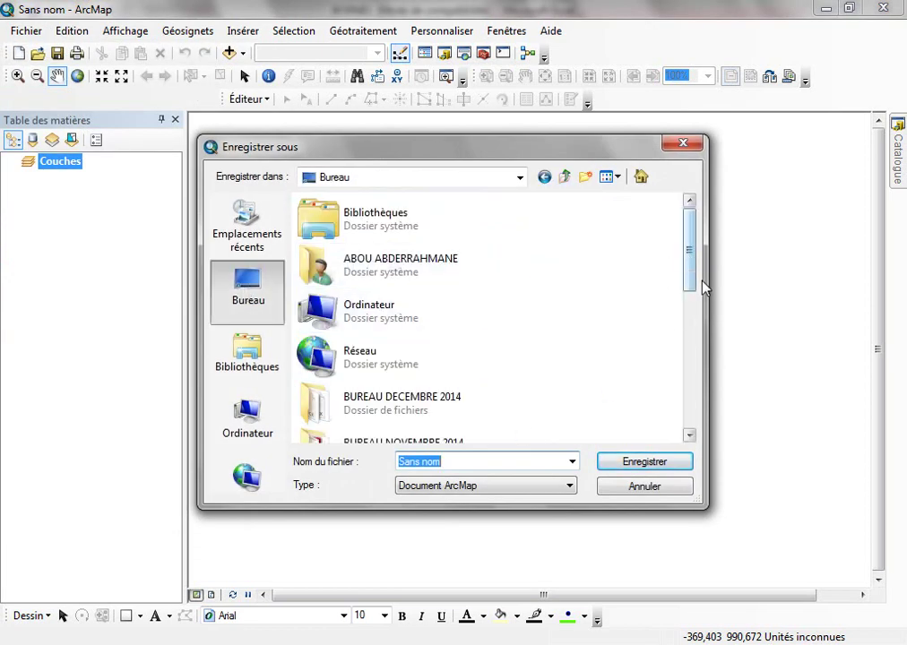
{"action": "scroll", "coordinate": [686, 293], "scroll_direction": "down", "scroll_amount": 3}
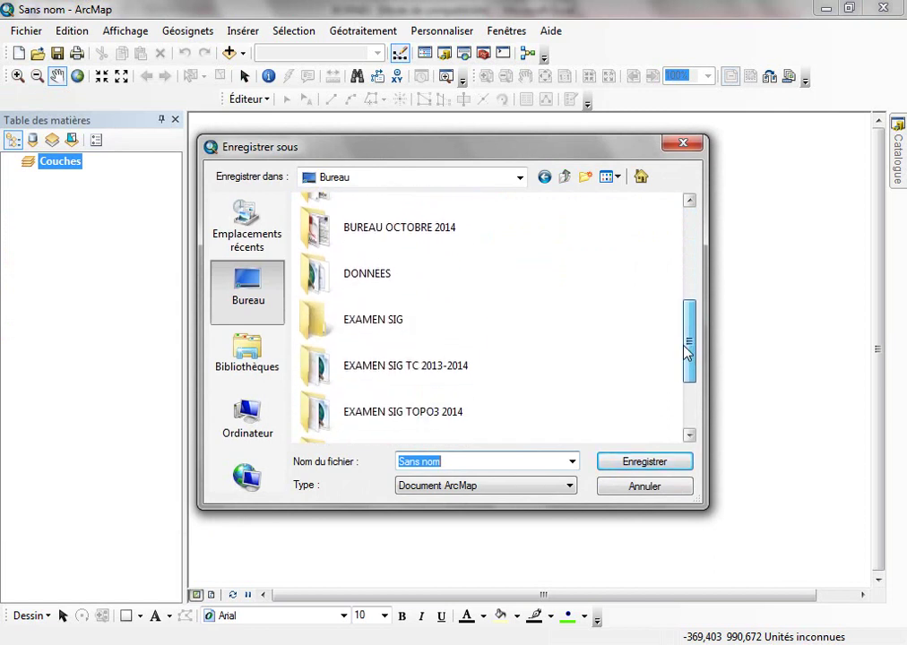
{"action": "double_click", "coordinate": [402, 322]}
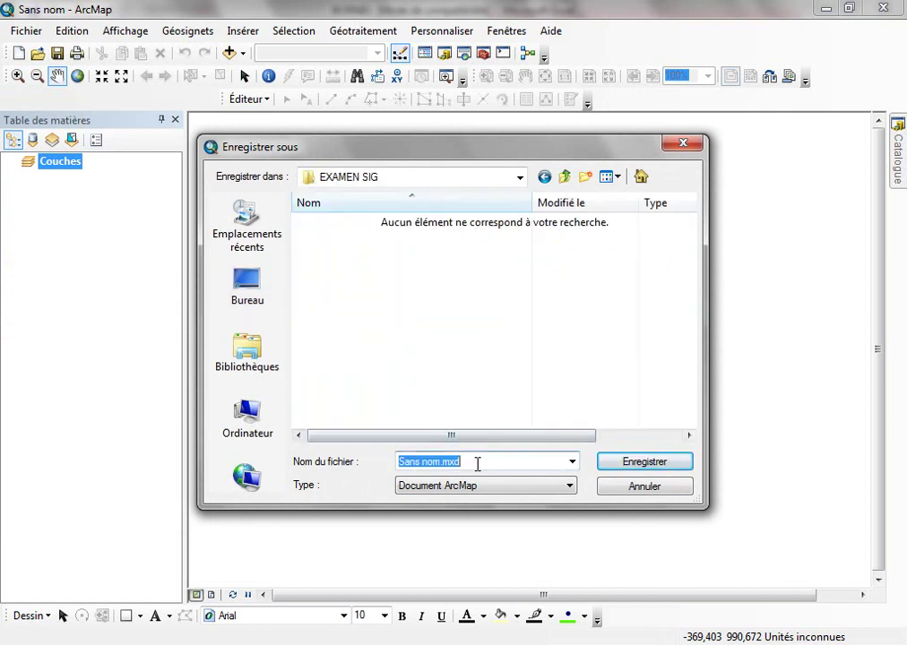
{"action": "type", "text": "DELIMITATION DE CHAMP"}
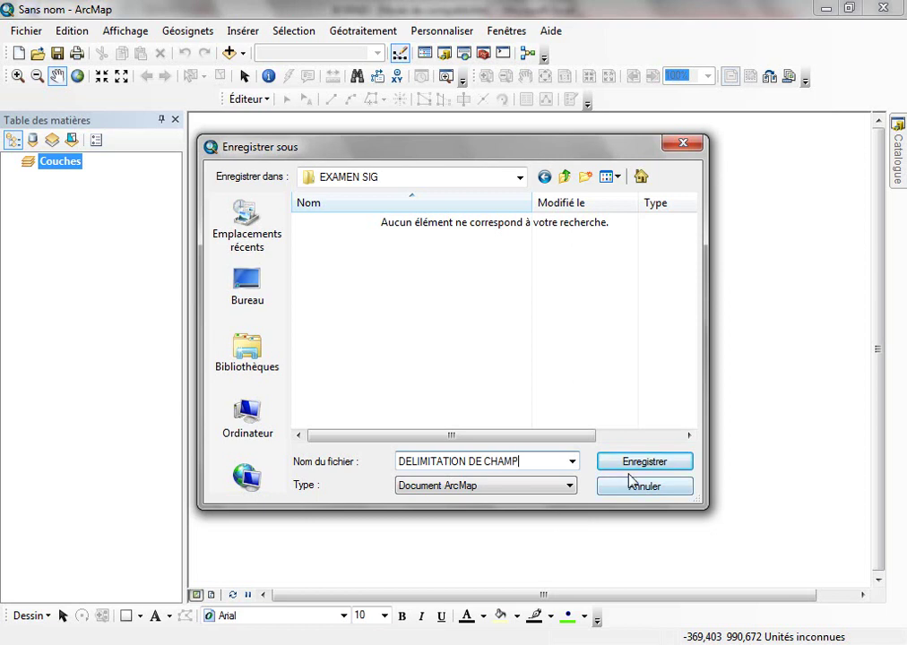
{"action": "left_click", "coordinate": [627, 460]}
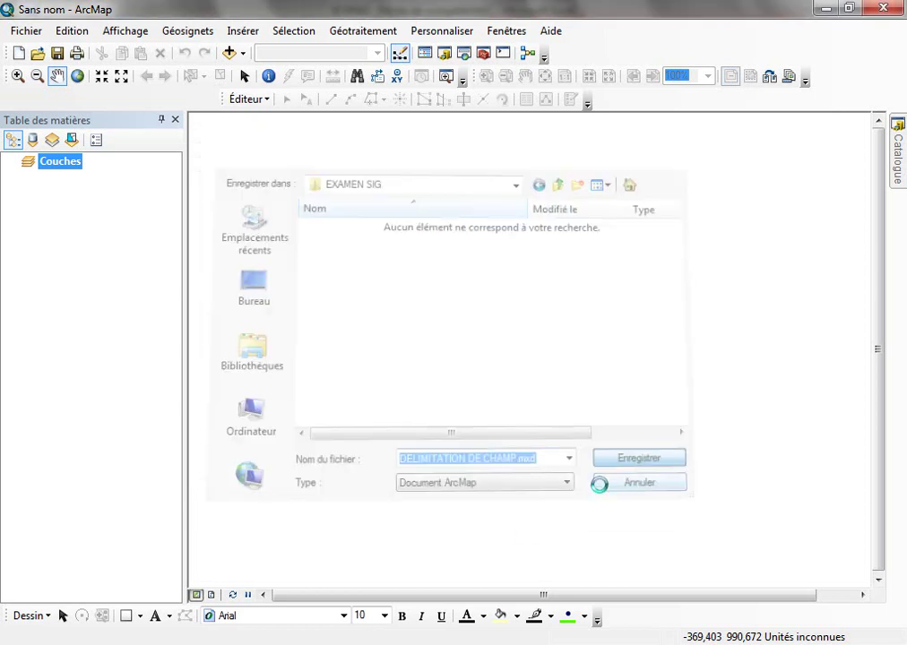
{"action": "key", "text": "alt+Tab"}
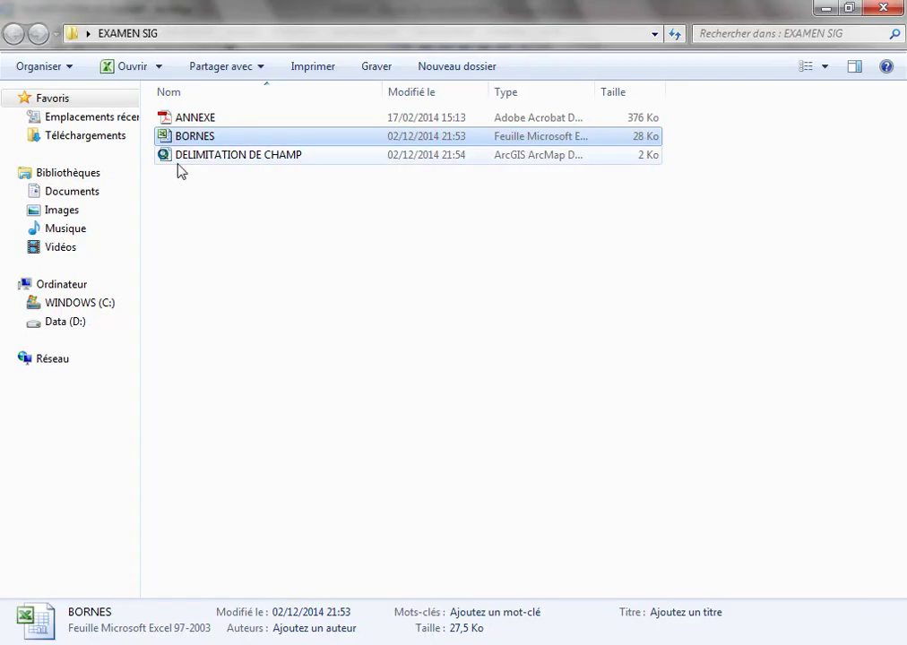
{"action": "left_click", "coordinate": [826, 8]}
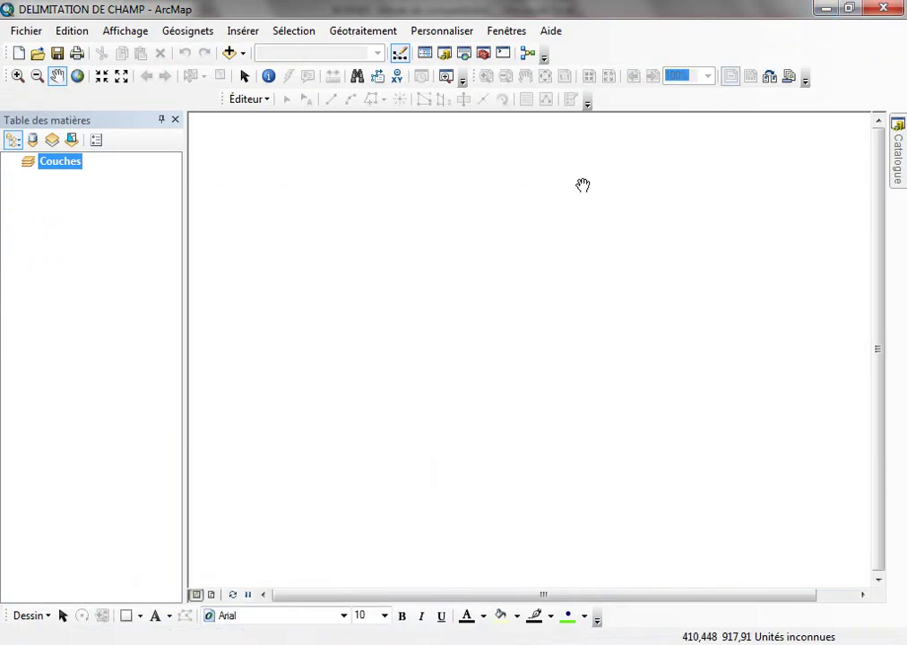
- Set both the map units and the display units of the Couches data frame to Mètres
{"action": "left_click", "coordinate": [28, 32]}
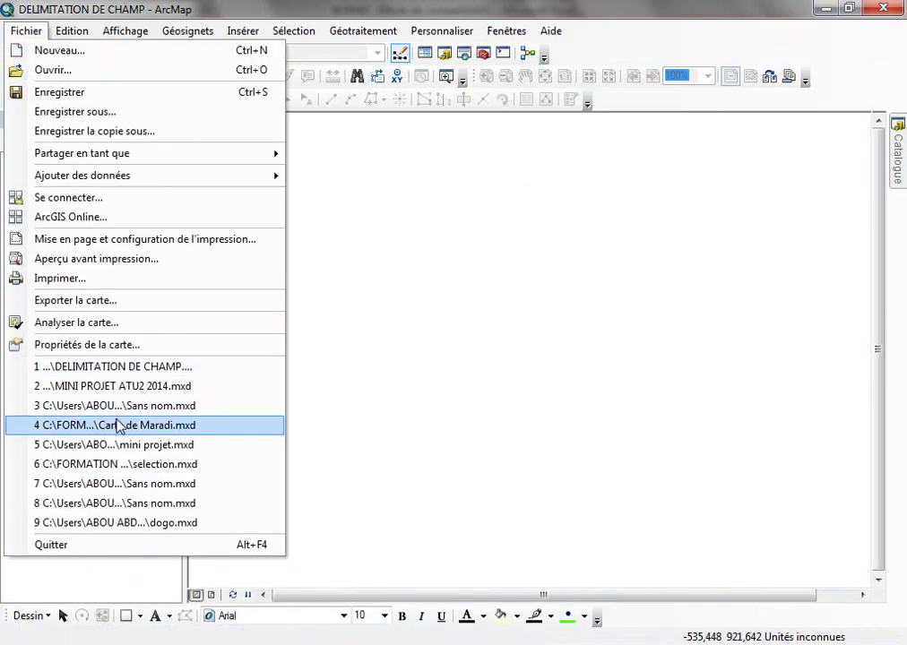
{"action": "left_click", "coordinate": [412, 152]}
{"action": "double_click", "coordinate": [63, 165]}
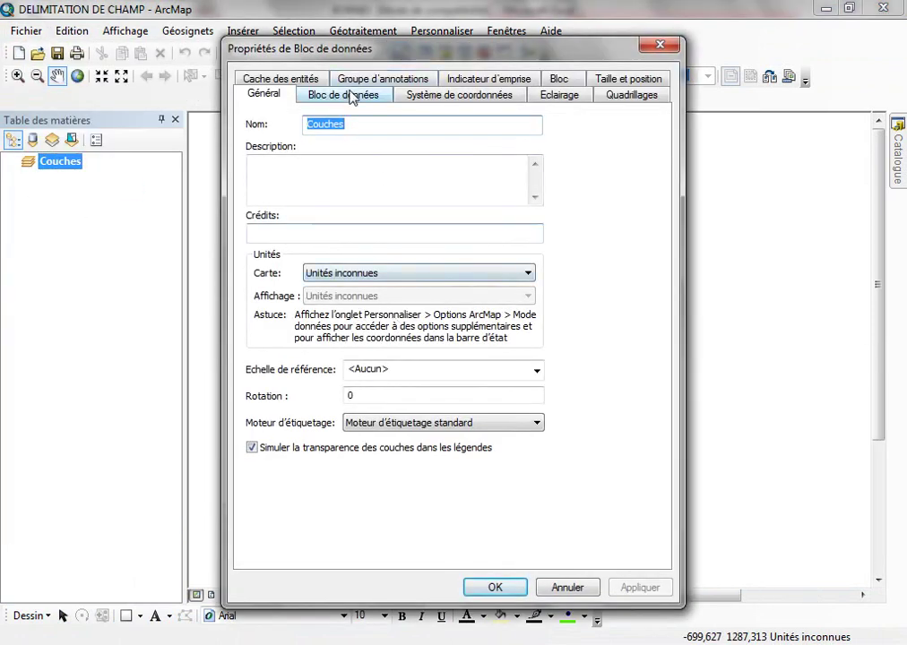
{"action": "left_click", "coordinate": [436, 278]}
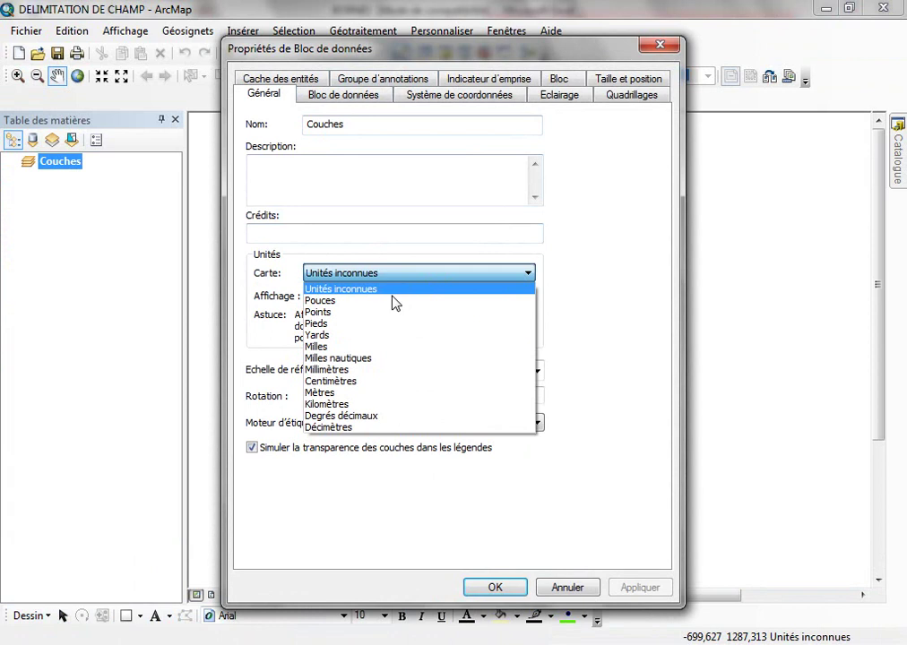
{"action": "left_click", "coordinate": [381, 391]}
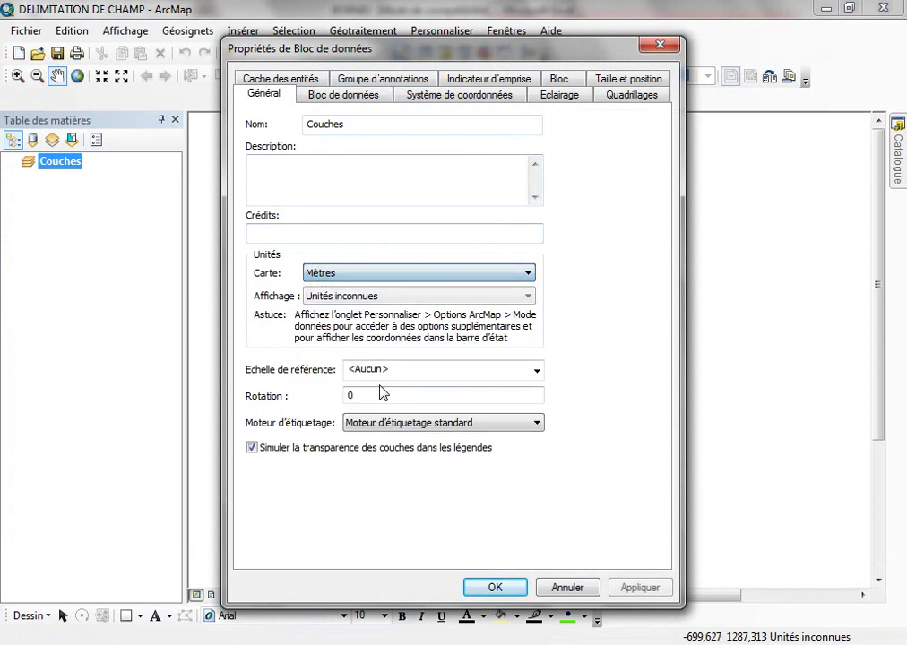
{"action": "left_click", "coordinate": [480, 305]}
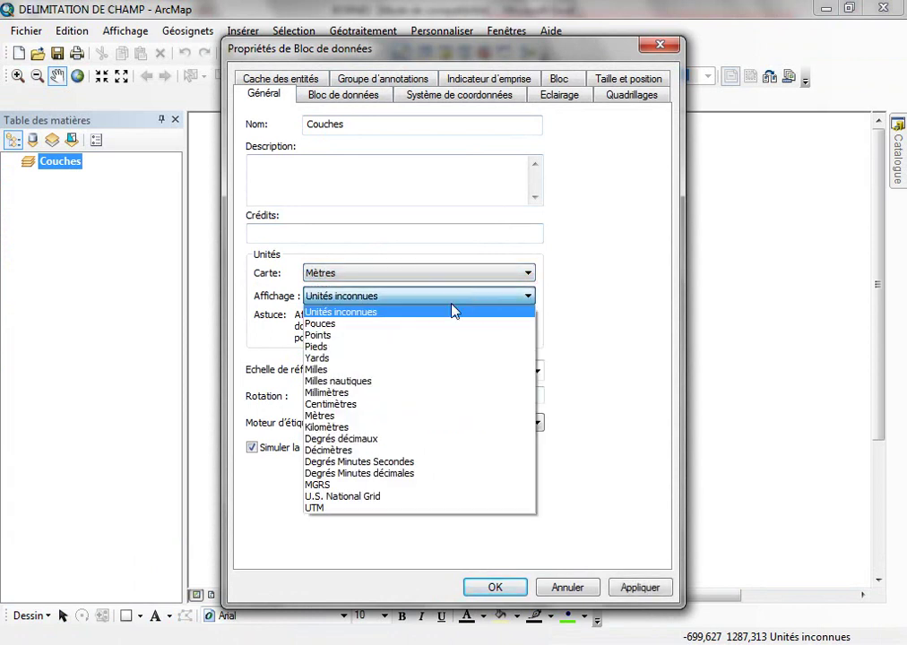
{"action": "left_click", "coordinate": [389, 418]}
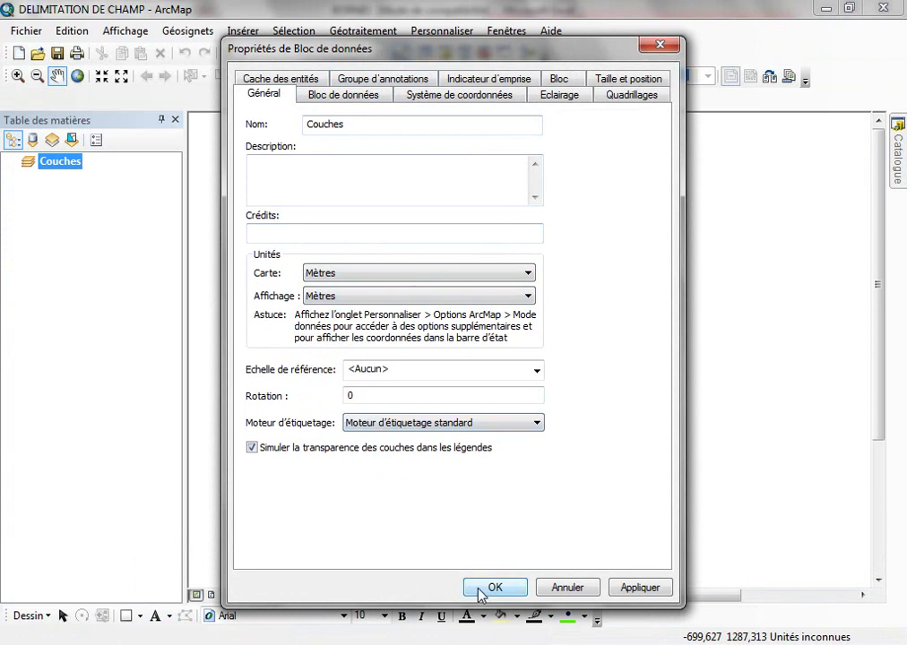
{"action": "left_click", "coordinate": [491, 588]}
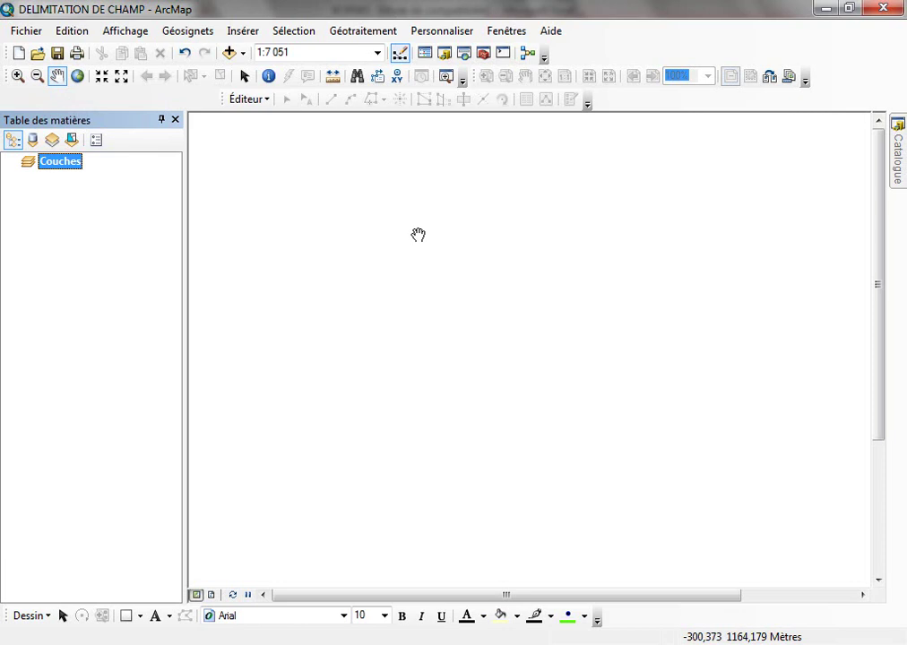
- Add the BORNES$ sheet of BORNES.xls from the EXAMEN SIG folder to the map as XY data
{"action": "left_click", "coordinate": [36, 36]}
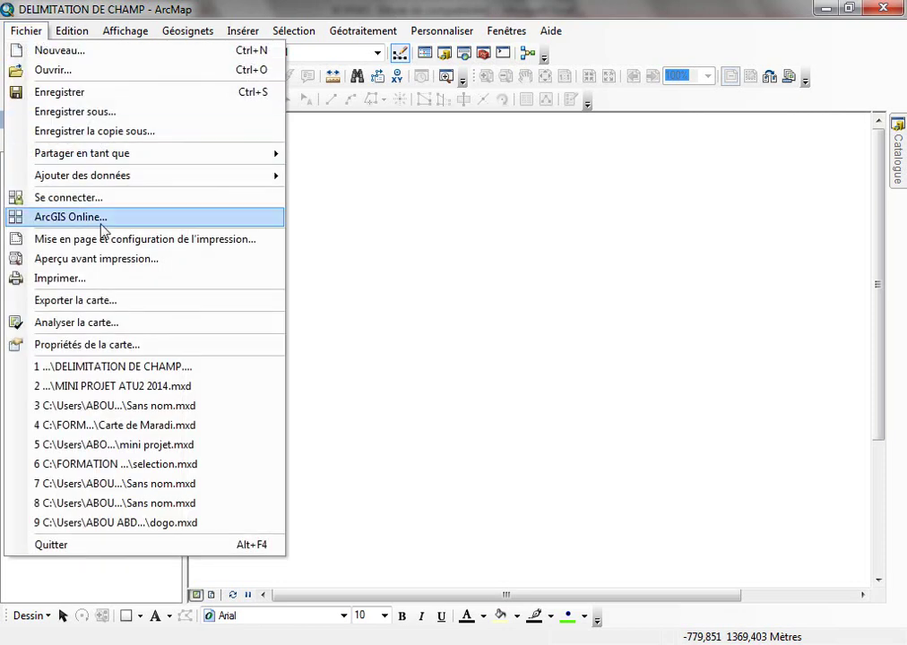
{"action": "mouse_move", "coordinate": [251, 177]}
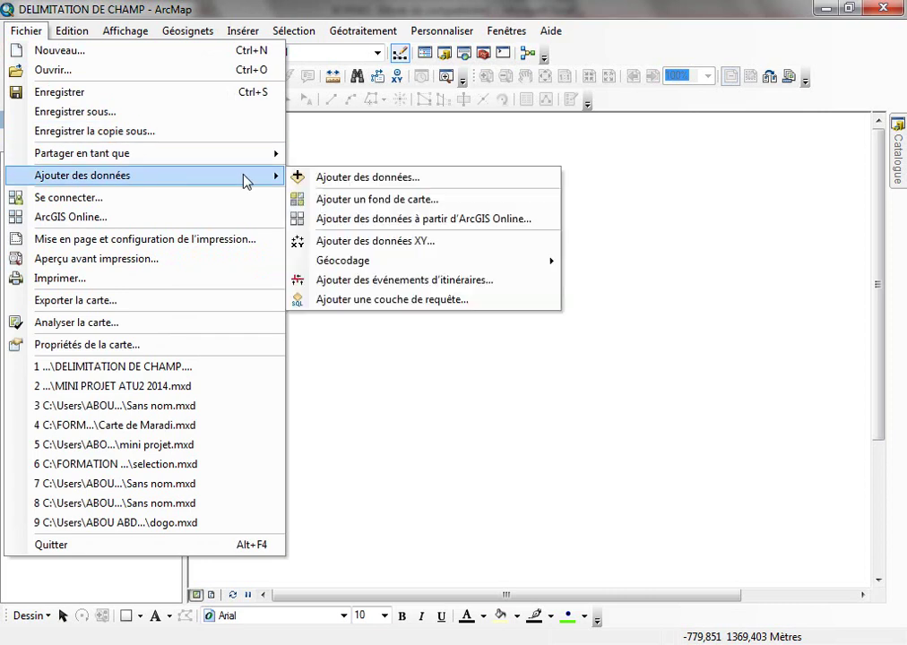
{"action": "left_click", "coordinate": [368, 242]}
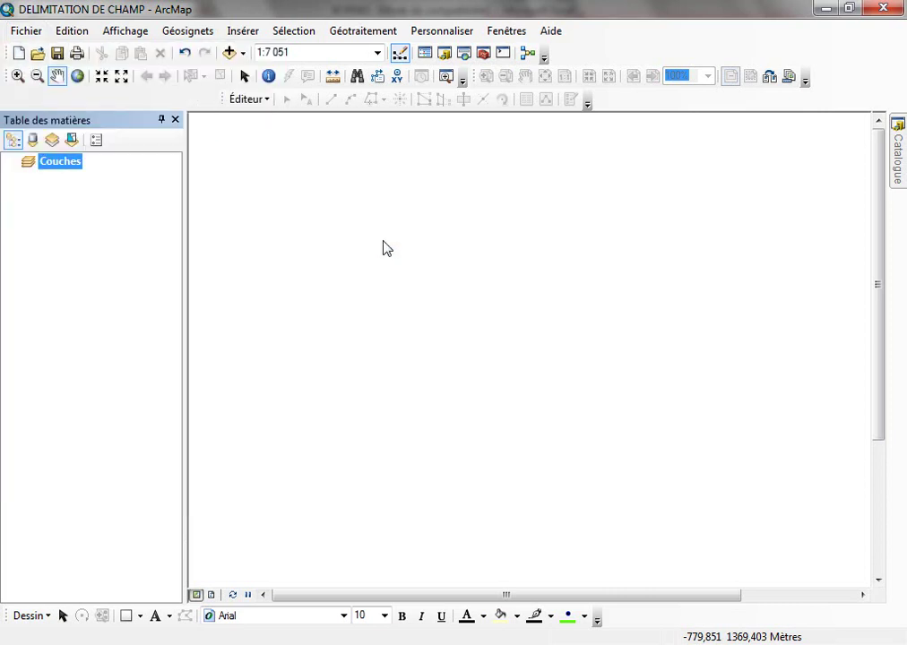
{"action": "left_click", "coordinate": [566, 173]}
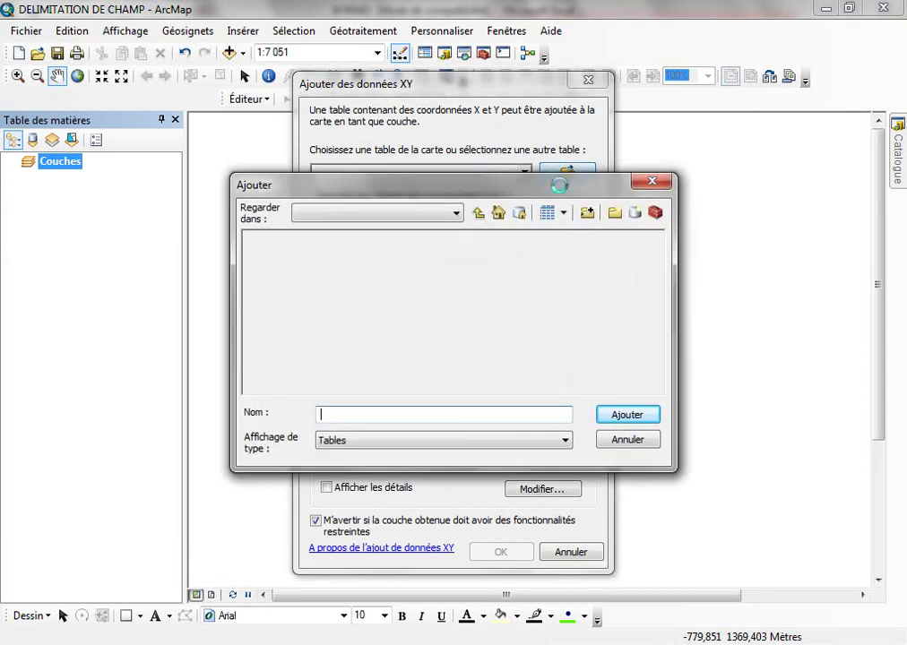
{"action": "left_click", "coordinate": [455, 215]}
{"action": "scroll", "coordinate": [394, 242], "scroll_direction": "up", "scroll_amount": 1}
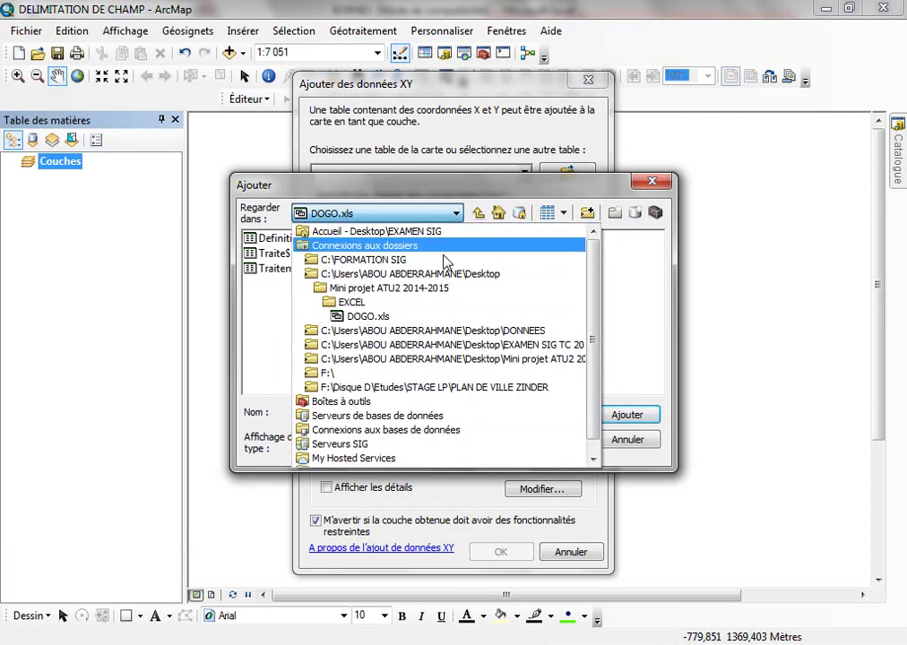
{"action": "left_click", "coordinate": [392, 232]}
{"action": "double_click", "coordinate": [287, 240]}
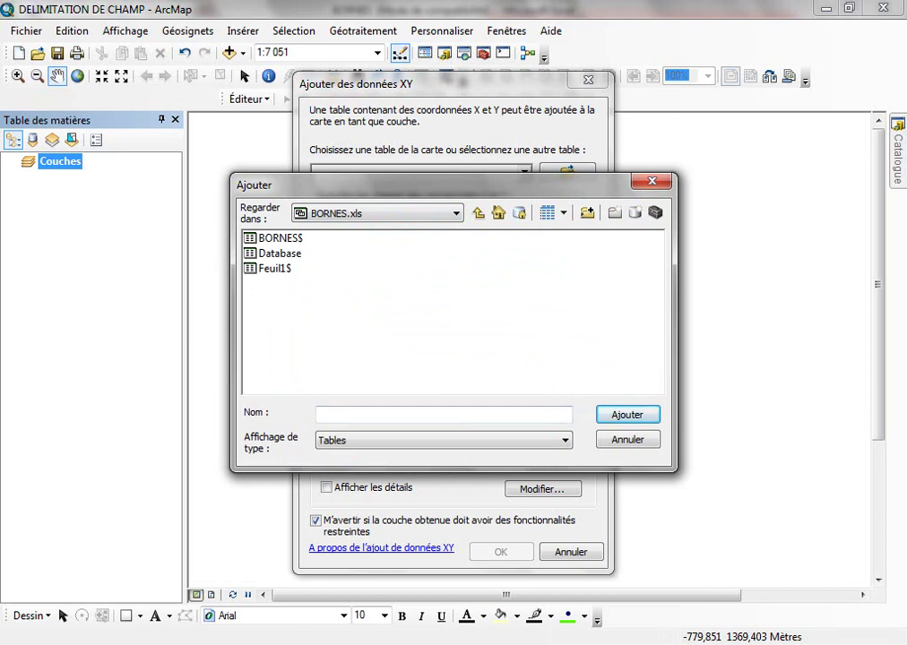
{"action": "left_click", "coordinate": [529, 644]}
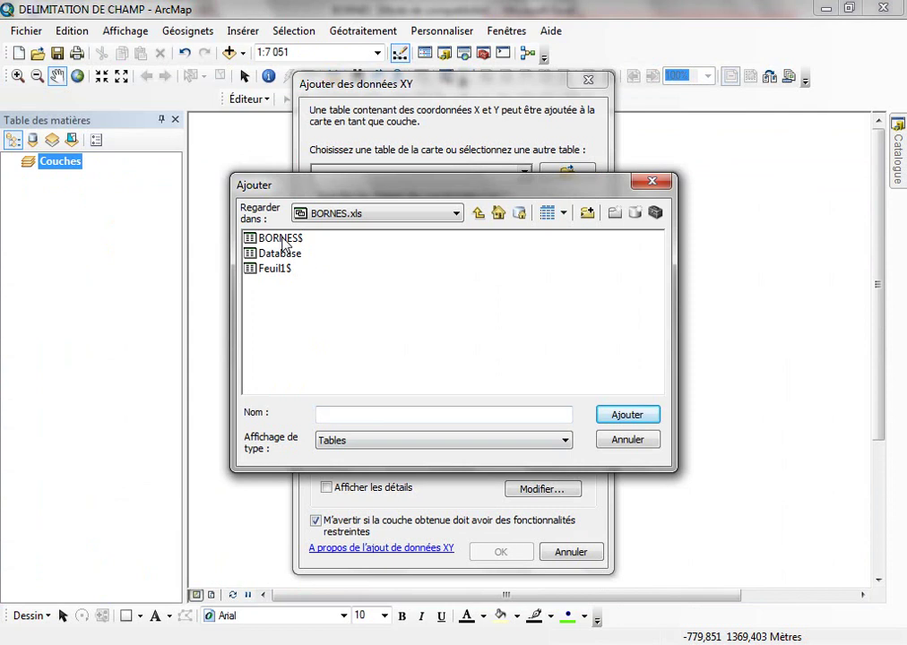
{"action": "double_click", "coordinate": [281, 239]}
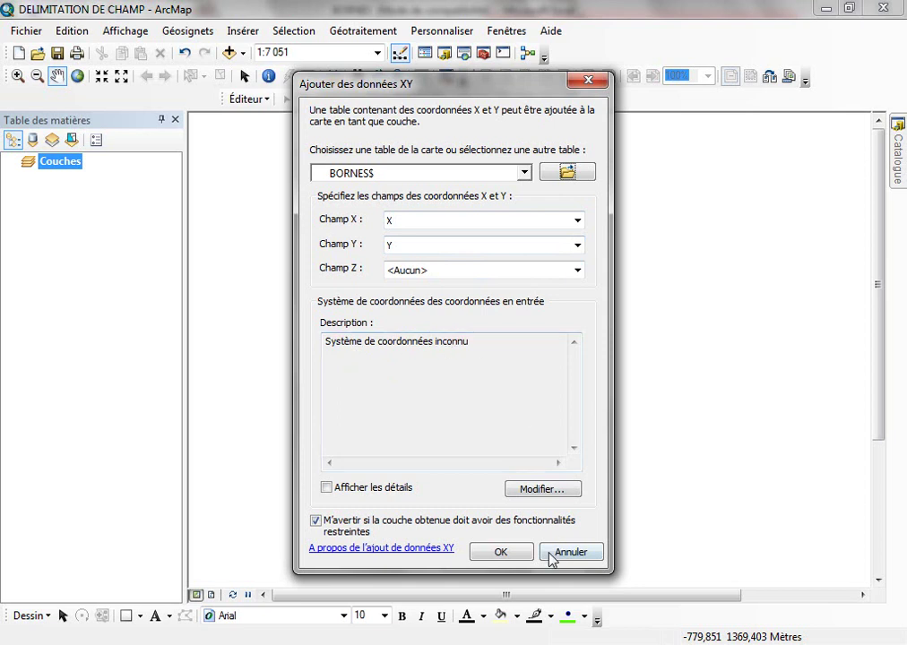
{"action": "left_click", "coordinate": [501, 553]}
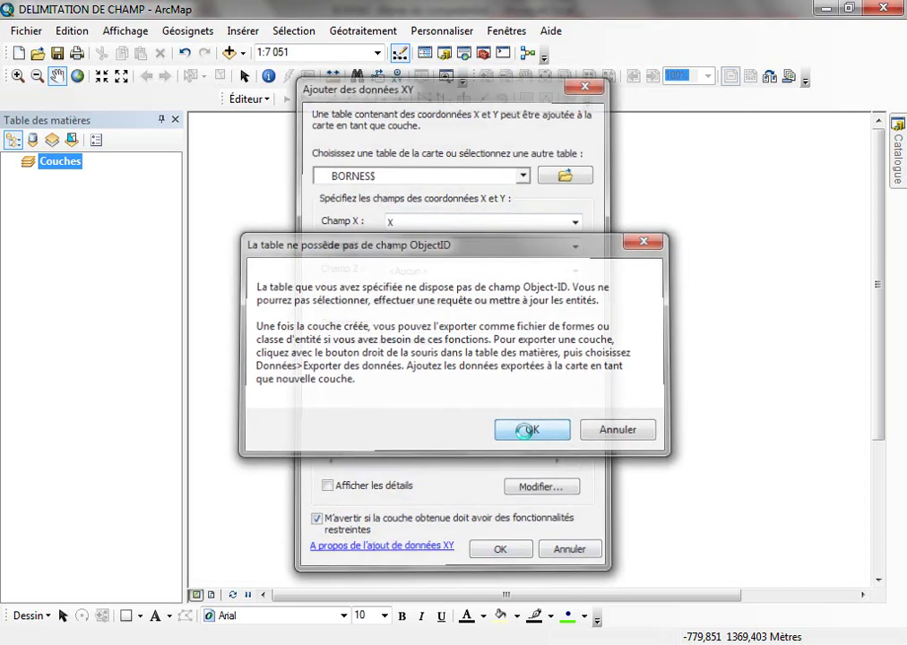
{"action": "left_click", "coordinate": [525, 431]}
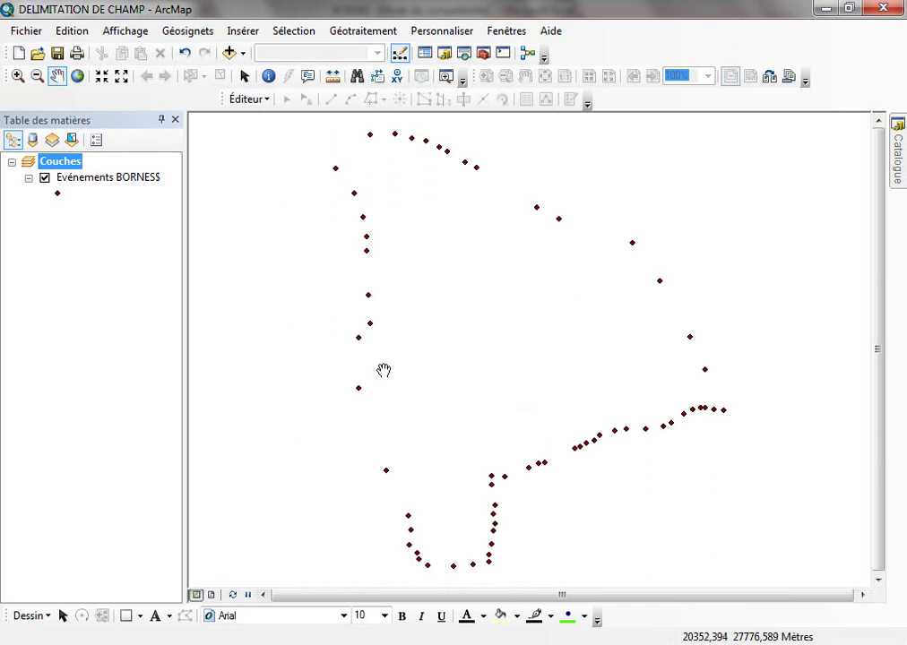
- Export all features of the BORNES$ events layer to a shapefile named Bornes in the EXAMEN SIG folder
{"action": "left_click", "coordinate": [108, 182]}
{"action": "left_click", "coordinate": [107, 180]}
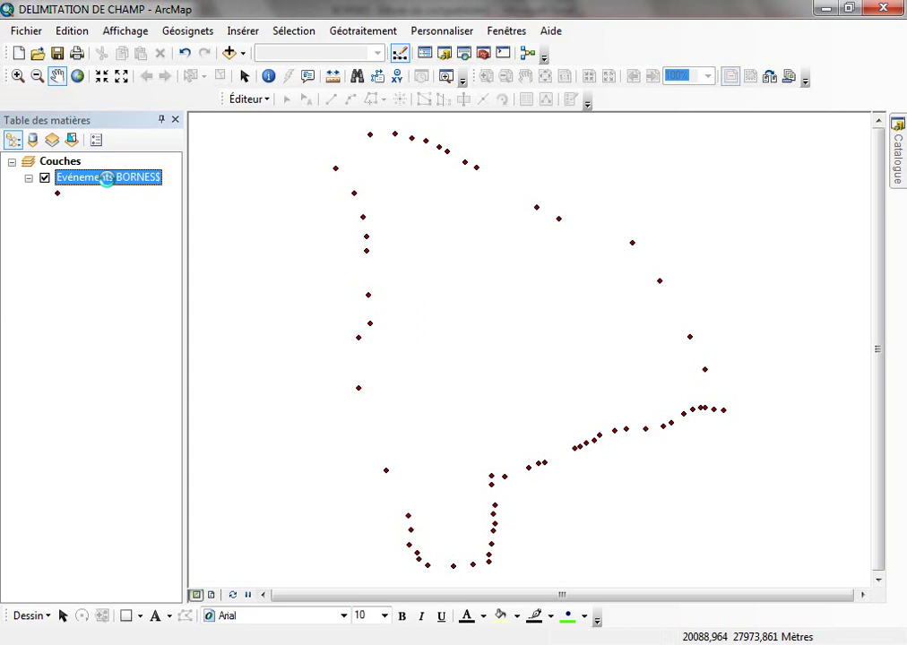
{"action": "right_click", "coordinate": [107, 179]}
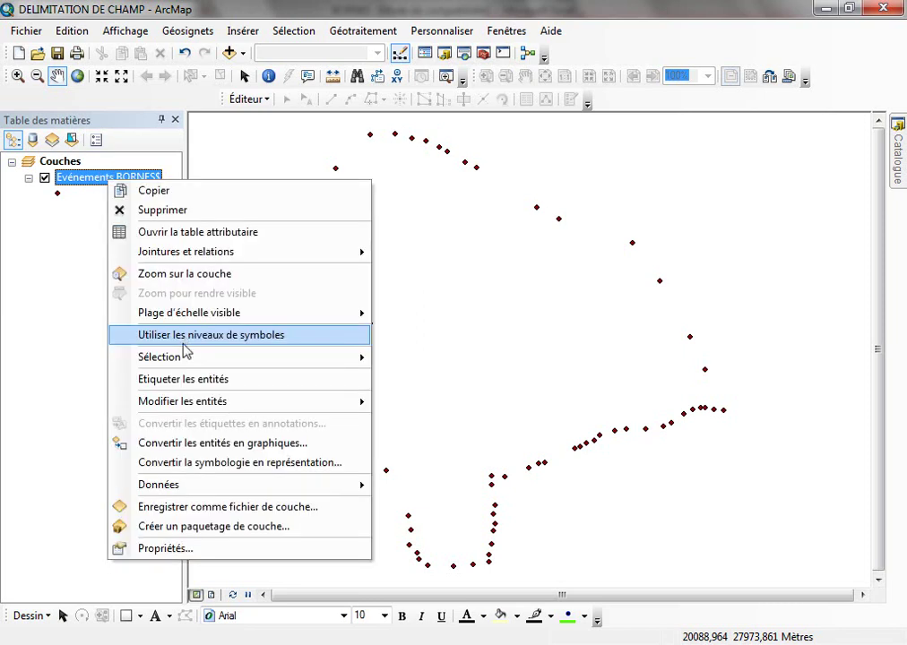
{"action": "mouse_move", "coordinate": [296, 486]}
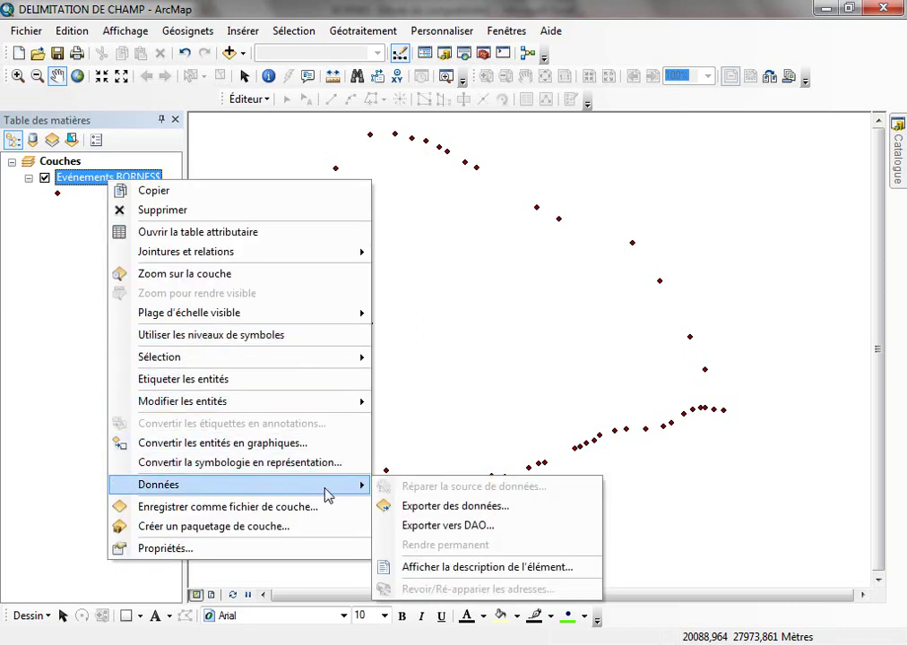
{"action": "left_click", "coordinate": [431, 508]}
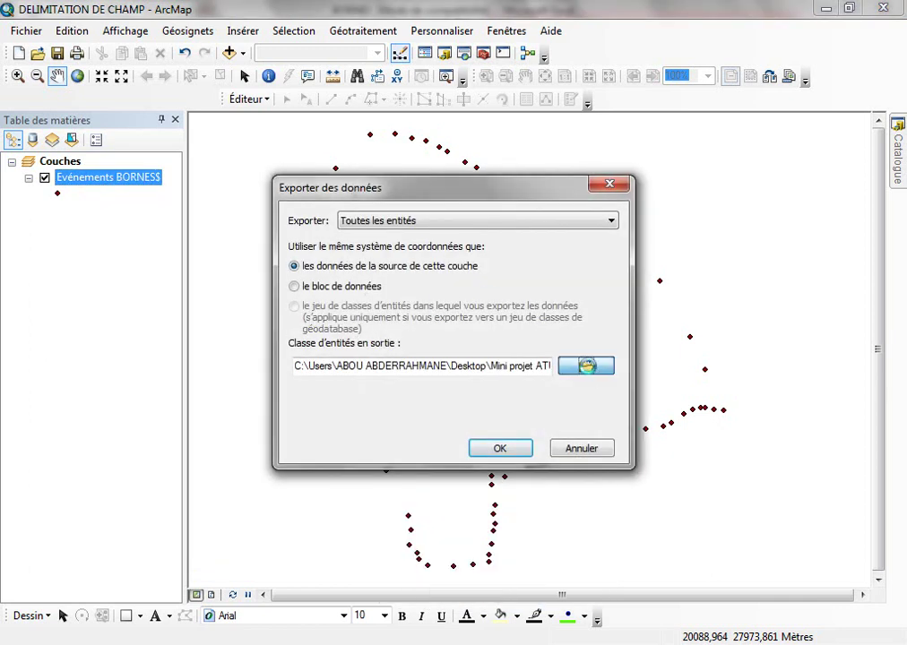
{"action": "left_click", "coordinate": [586, 367]}
{"action": "left_click", "coordinate": [454, 215]}
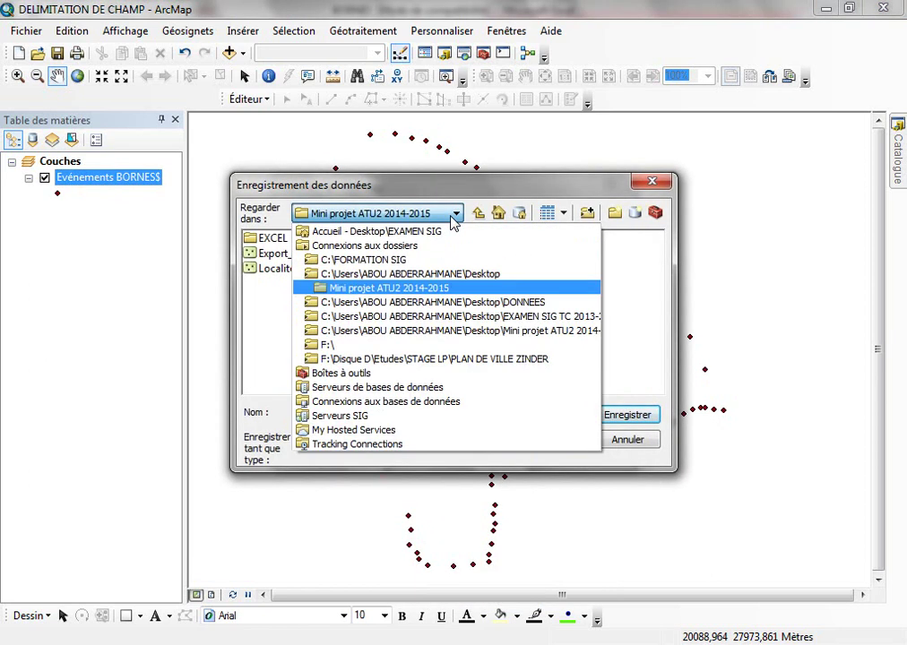
{"action": "left_click", "coordinate": [400, 231]}
{"action": "double_click", "coordinate": [417, 415]}
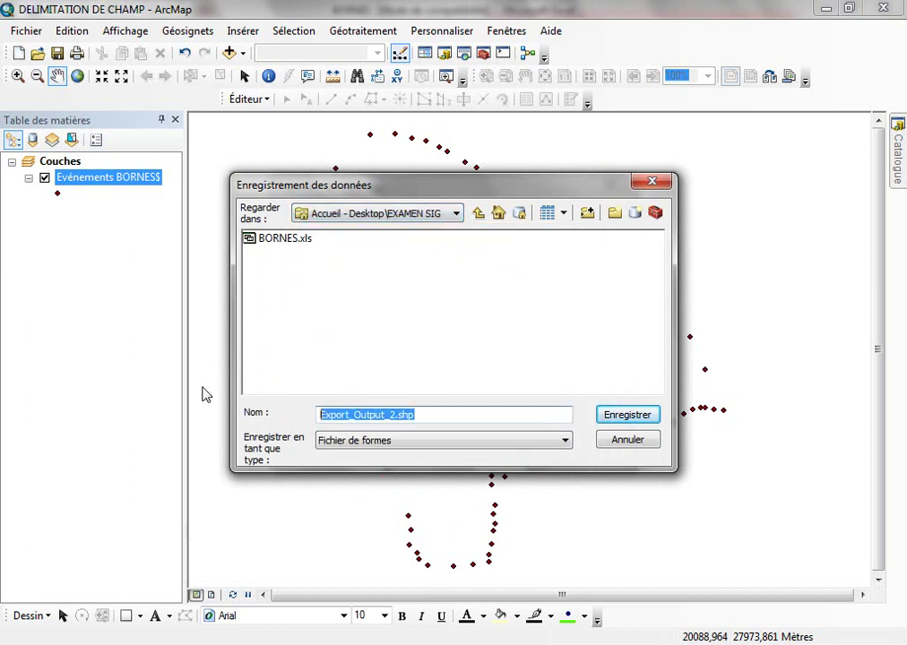
{"action": "type", "text": "Bornes"}
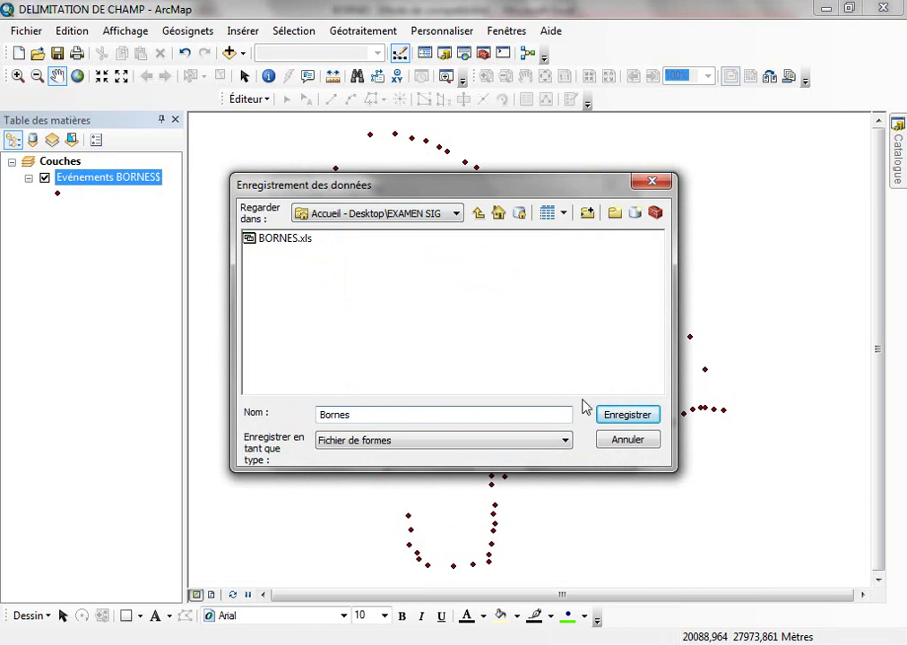
{"action": "left_click", "coordinate": [628, 415]}
{"action": "left_click", "coordinate": [496, 448]}
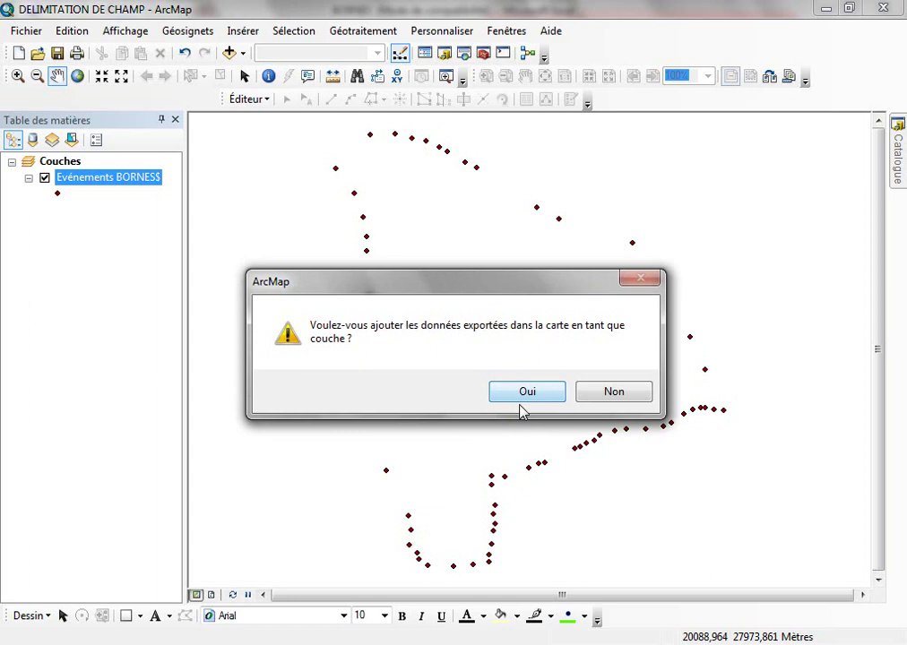
- Add the exported Bornes data to the map as a layer and remove the BORNES$ events layer
{"action": "left_click", "coordinate": [522, 394]}
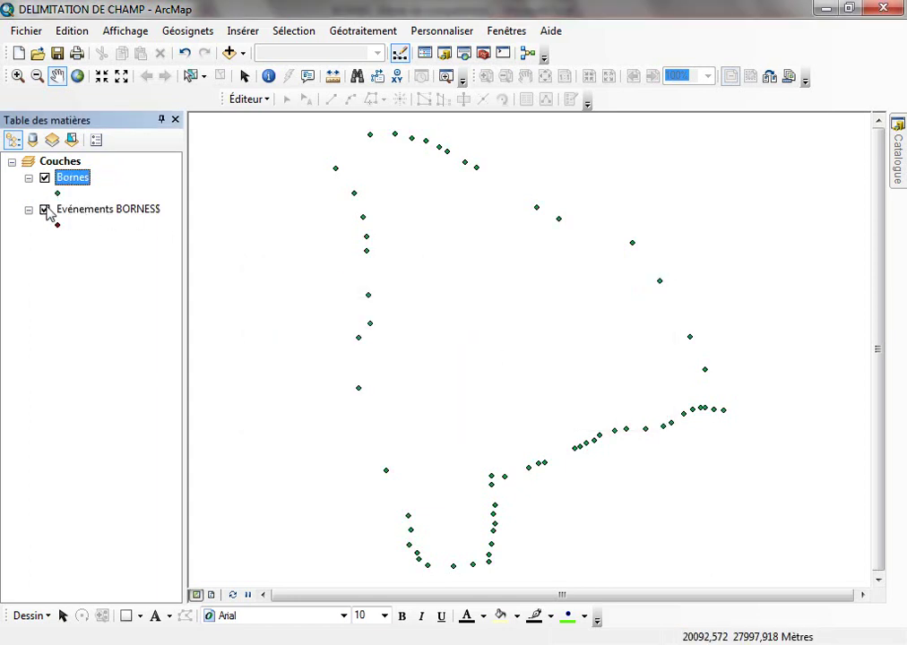
{"action": "right_click", "coordinate": [78, 214]}
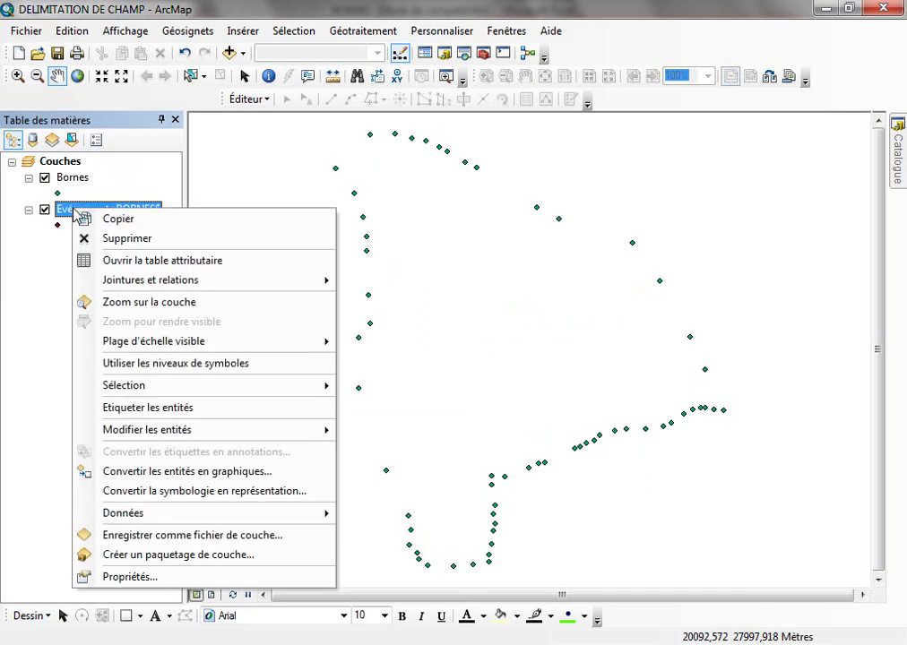
{"action": "left_click", "coordinate": [130, 239]}
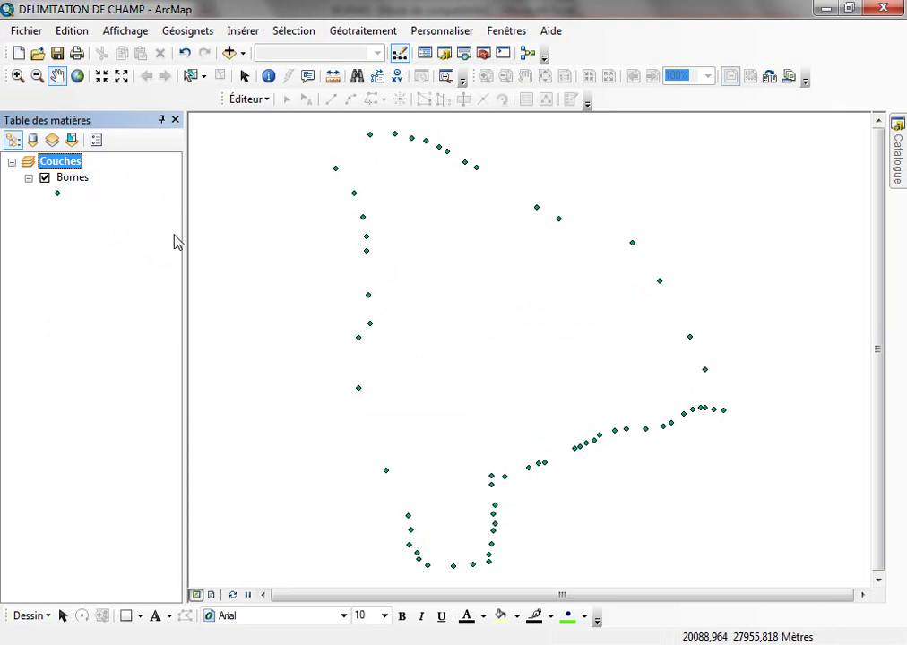
- Label the features of the Bornes layer with the Numero field at a text size of 12
{"action": "left_click", "coordinate": [77, 180]}
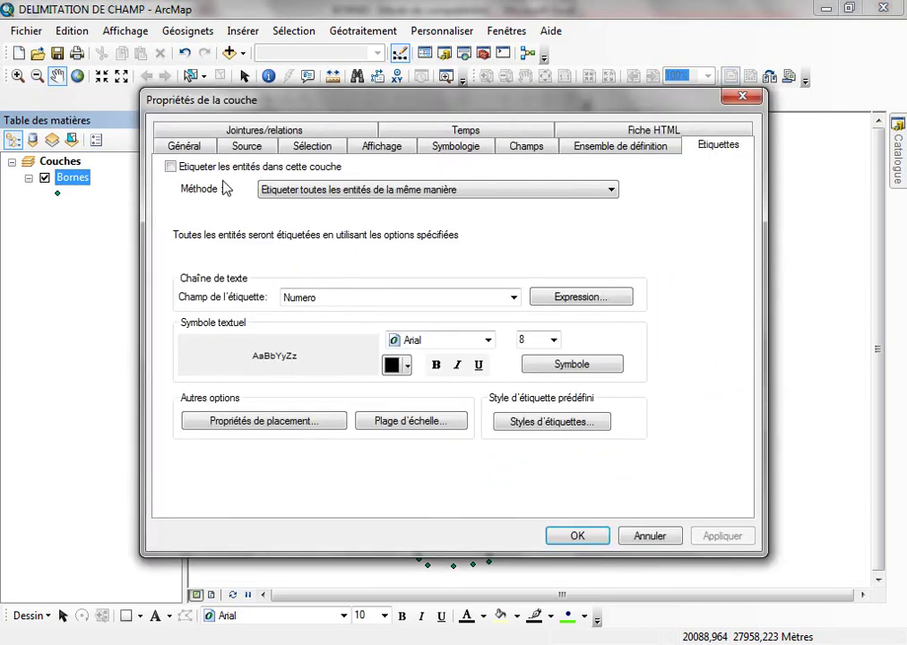
{"action": "left_click", "coordinate": [202, 172]}
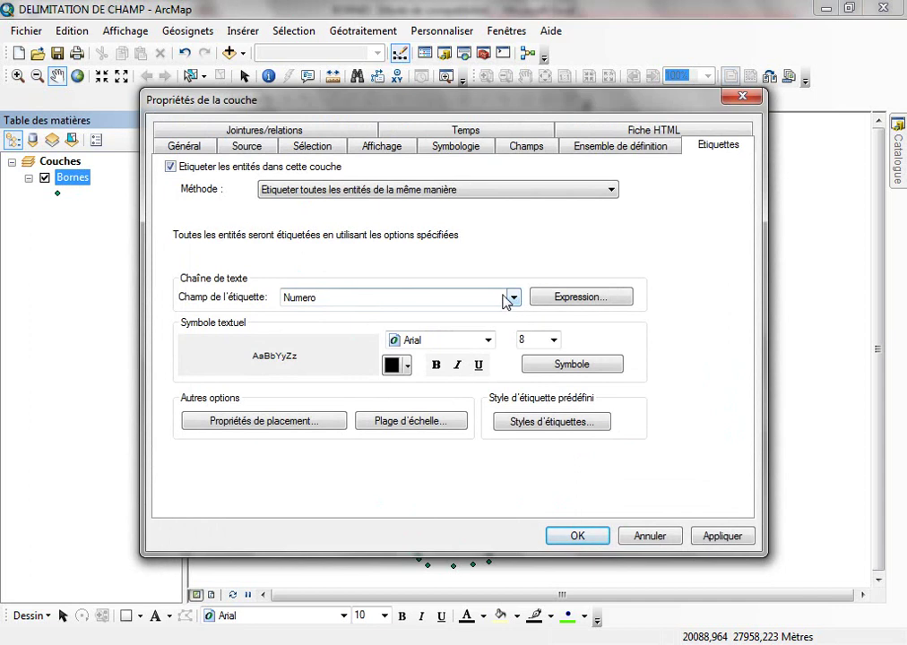
{"action": "left_click", "coordinate": [514, 298]}
{"action": "left_click", "coordinate": [461, 325]}
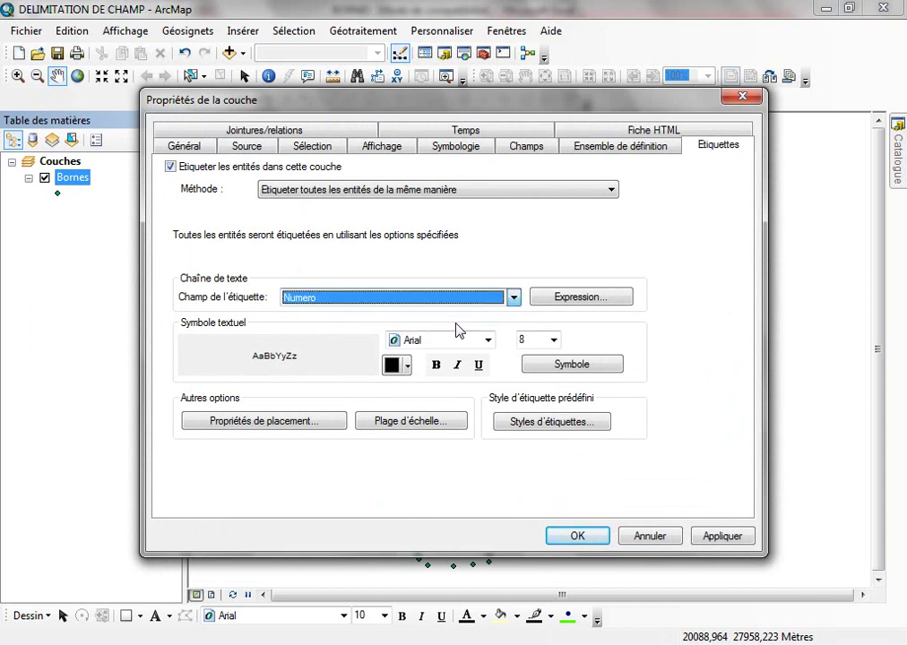
{"action": "left_click", "coordinate": [555, 342]}
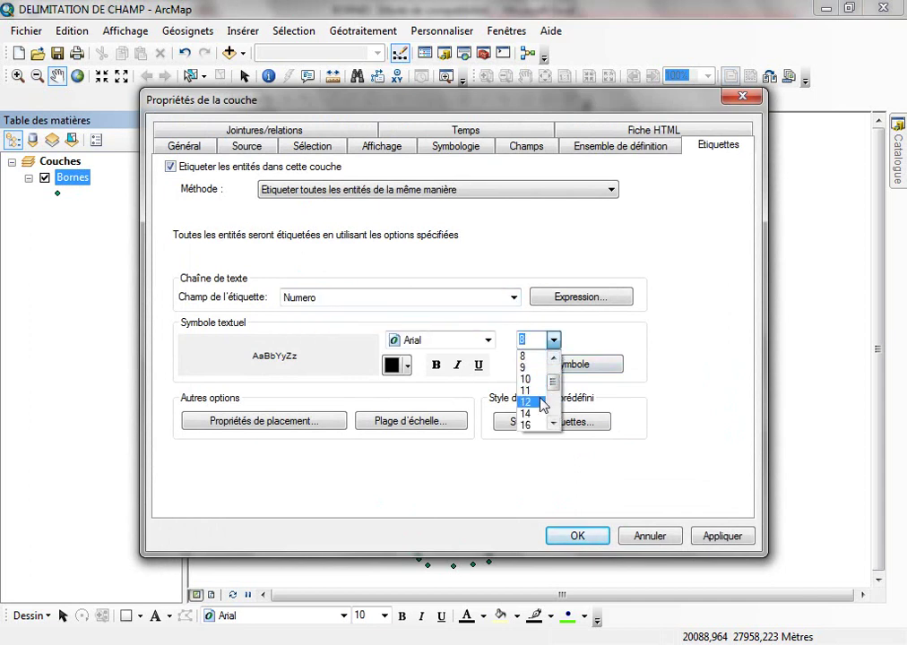
{"action": "left_click", "coordinate": [527, 402]}
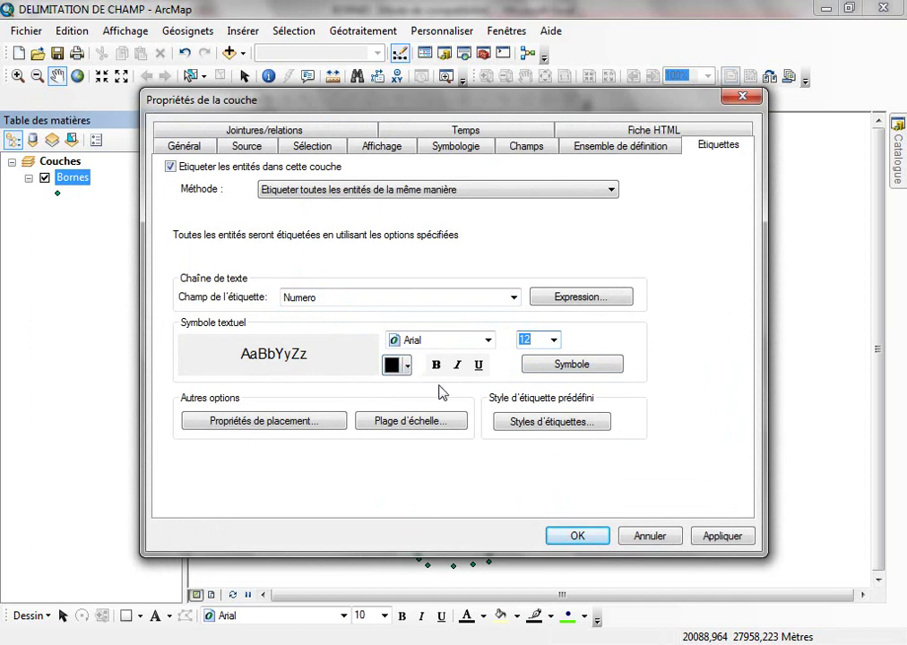
{"action": "left_click", "coordinate": [574, 536]}
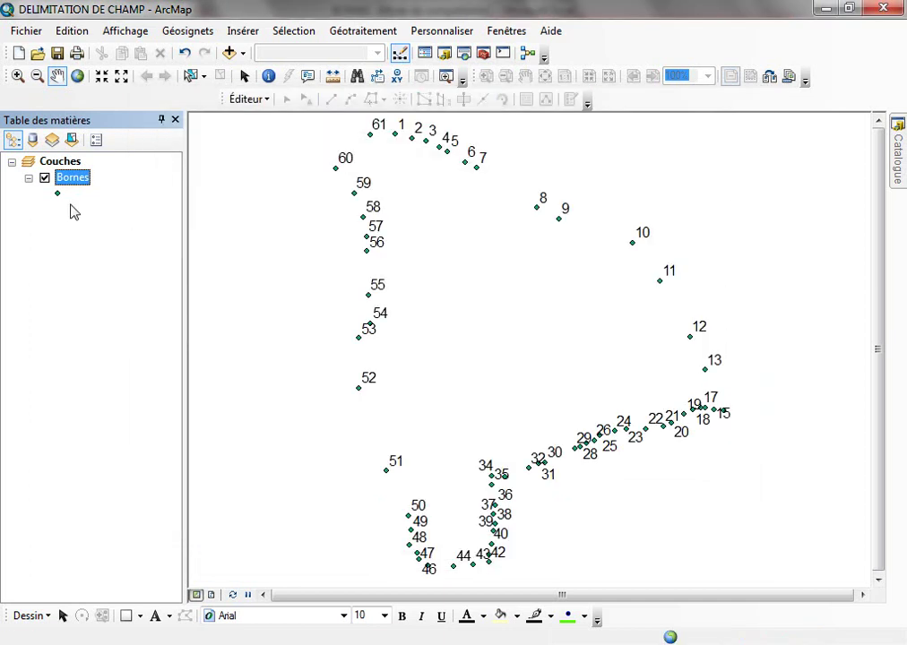
- Change the Bornes point symbol to a red Cercle 1 with a size of 5
{"action": "left_click", "coordinate": [57, 194]}
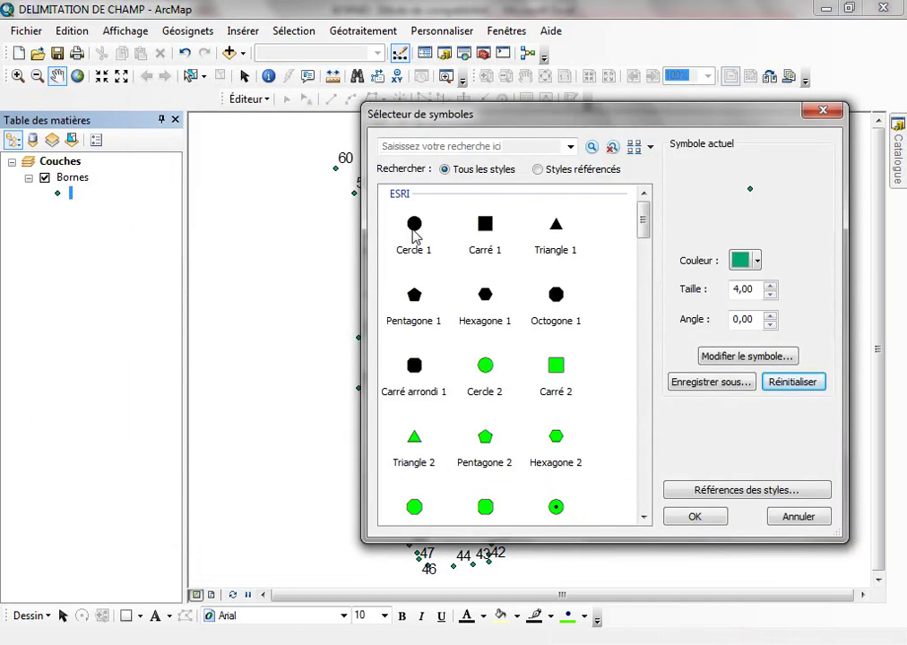
{"action": "left_click", "coordinate": [415, 238]}
{"action": "left_click", "coordinate": [757, 261]}
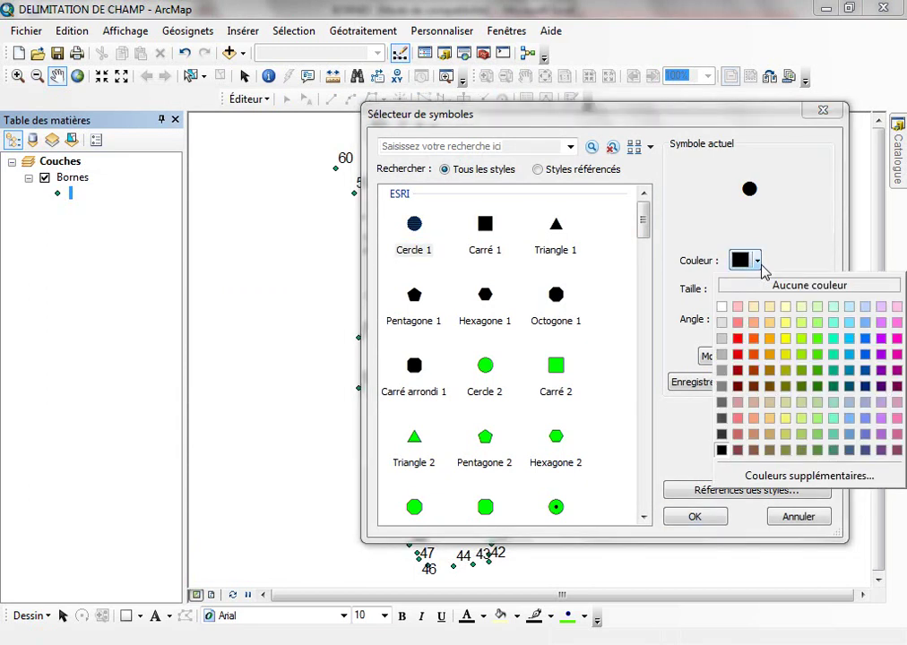
{"action": "left_click", "coordinate": [740, 339]}
{"action": "left_click_drag", "start_coordinate": [764, 289], "coordinate": [704, 294]}
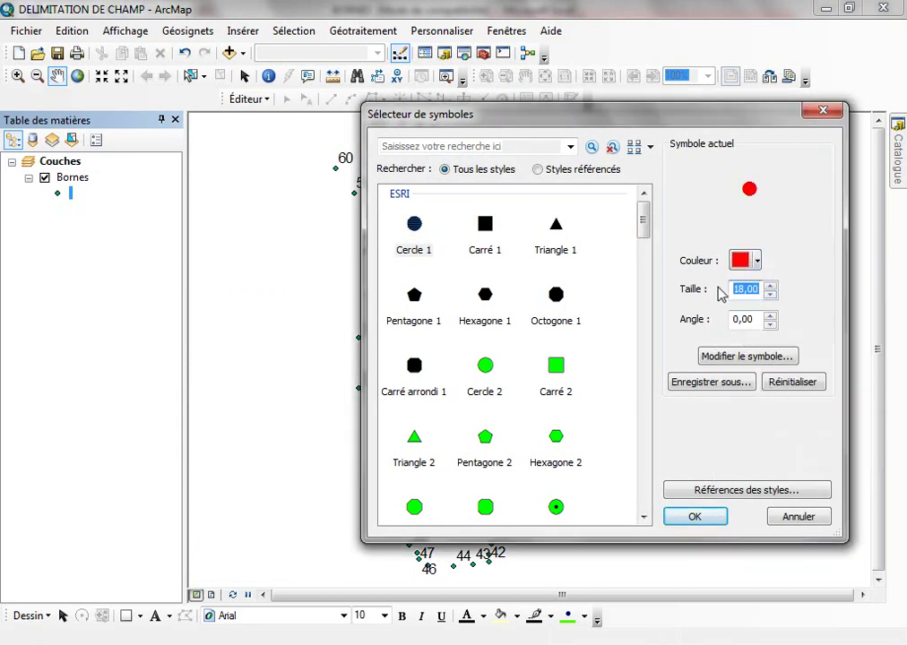
{"action": "type", "text": "5"}
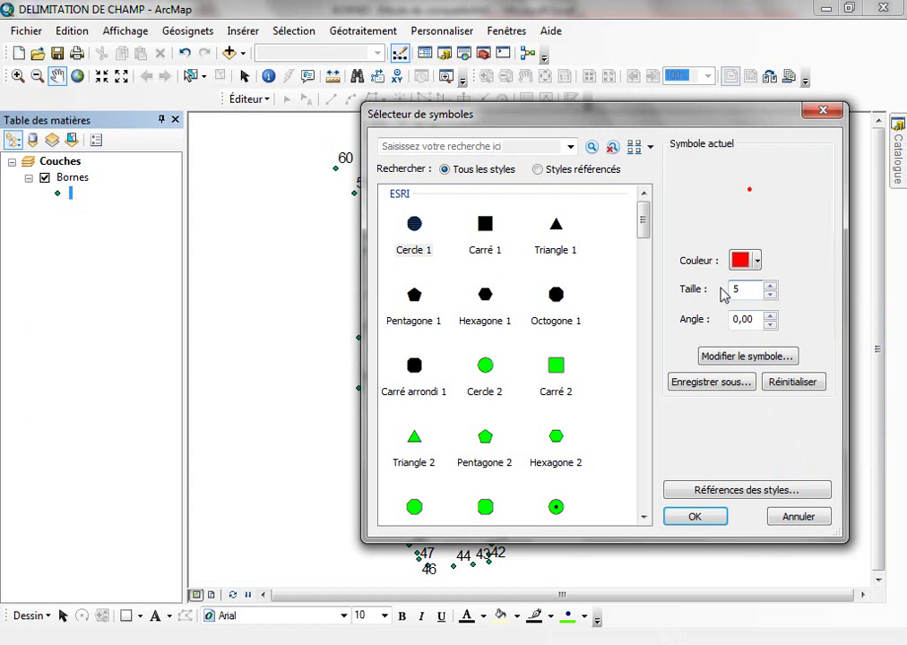
{"action": "left_click", "coordinate": [694, 516]}
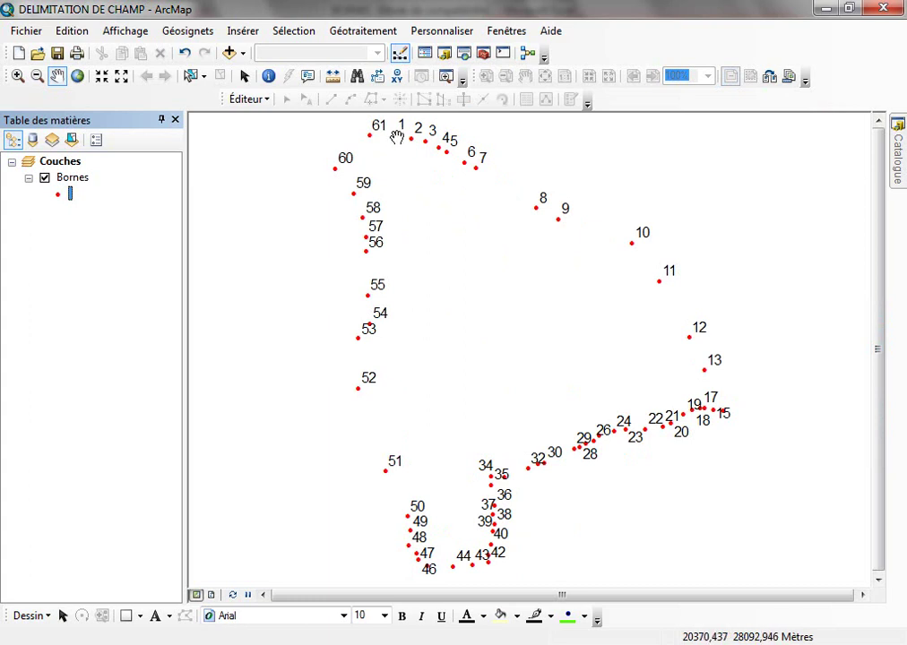
- Create a polygon shapefile named Champ in the EXAMEN SIG home folder
{"action": "left_click", "coordinate": [897, 151]}
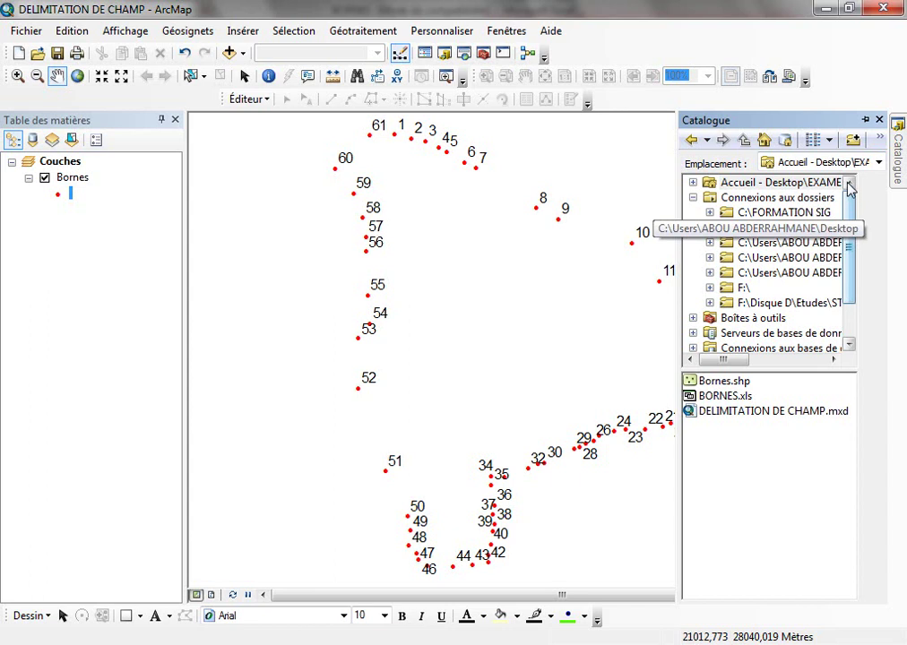
{"action": "left_click", "coordinate": [694, 182]}
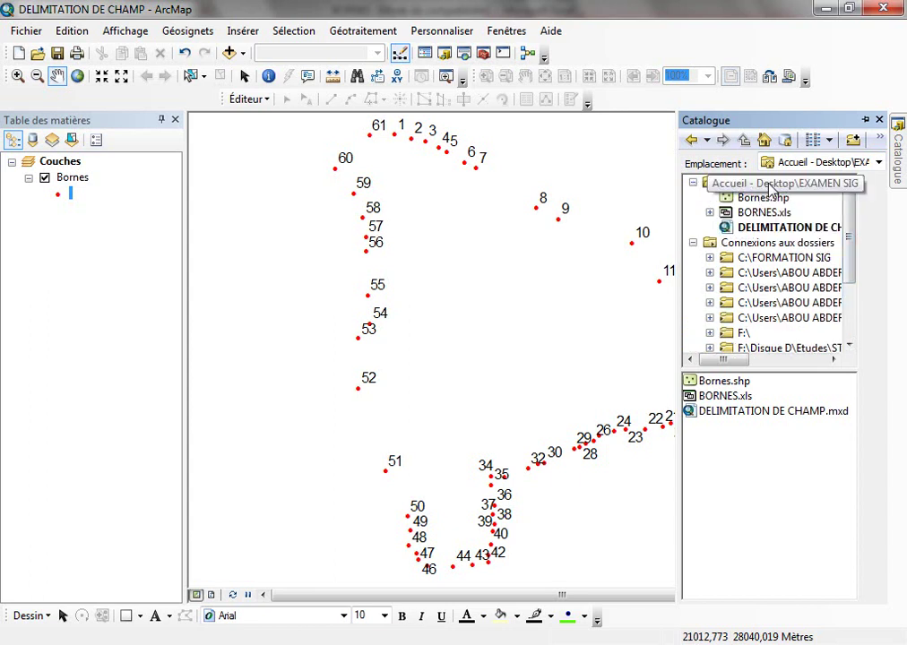
{"action": "right_click", "coordinate": [781, 186]}
{"action": "mouse_move", "coordinate": [802, 299]}
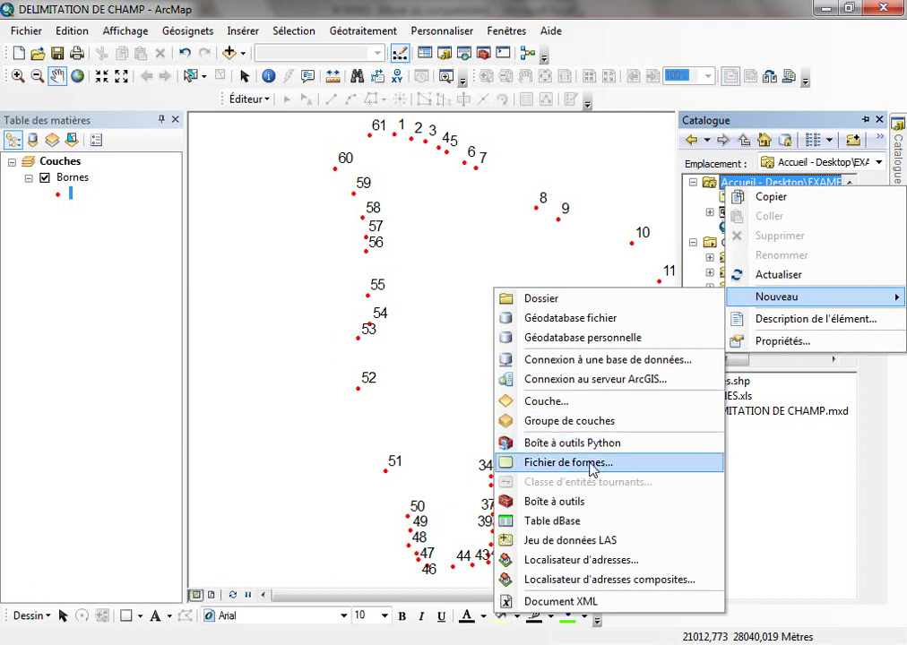
{"action": "left_click", "coordinate": [568, 463]}
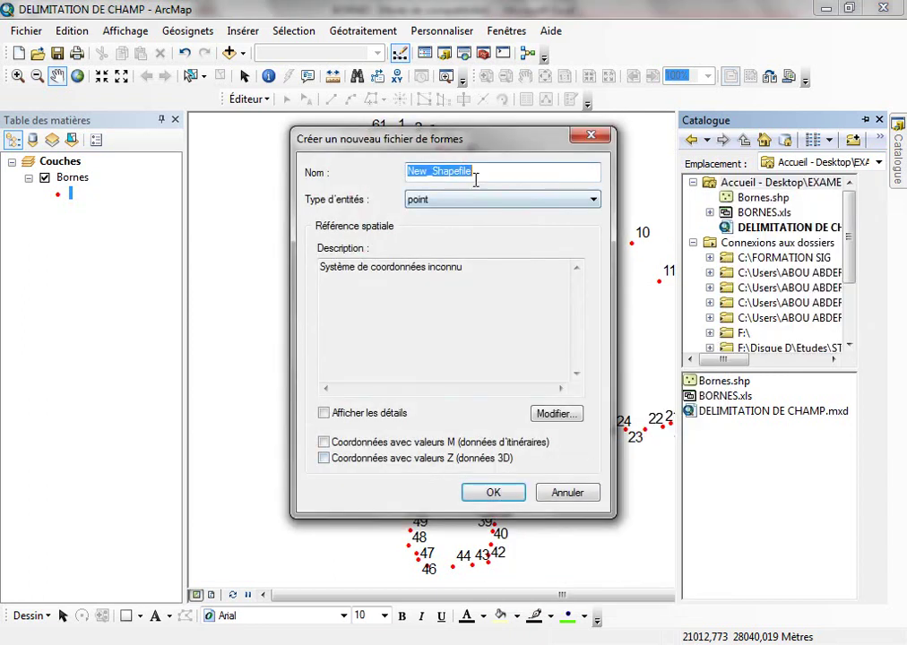
{"action": "type", "text": "Champ"}
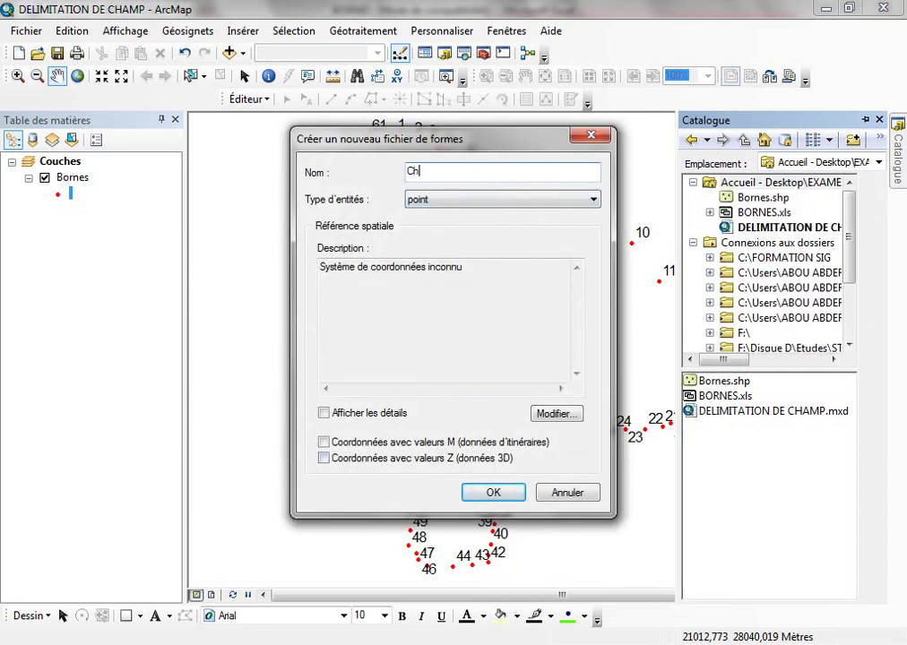
{"action": "left_click", "coordinate": [464, 204]}
{"action": "left_click", "coordinate": [454, 238]}
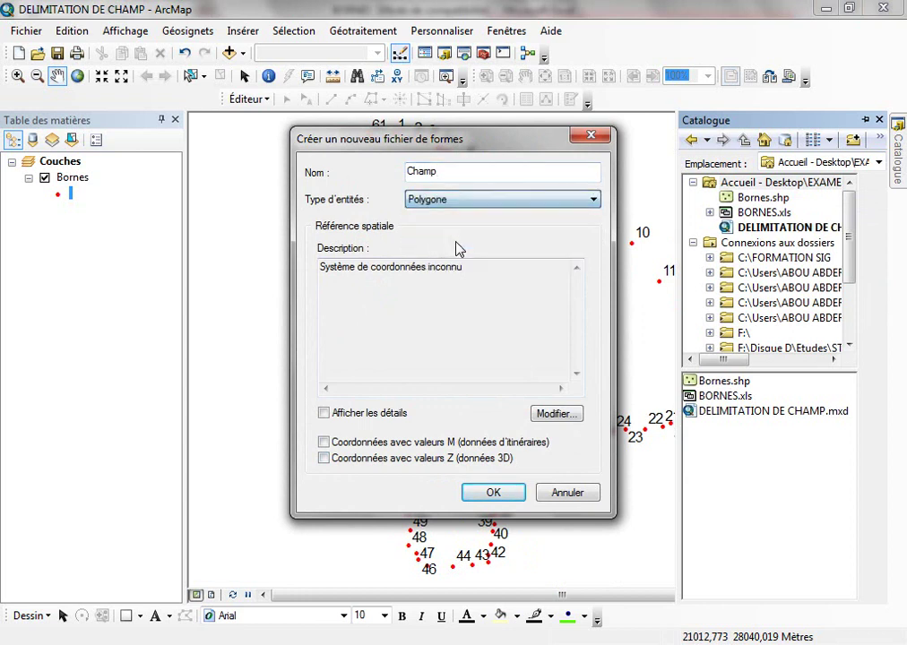
{"action": "left_click", "coordinate": [493, 492]}
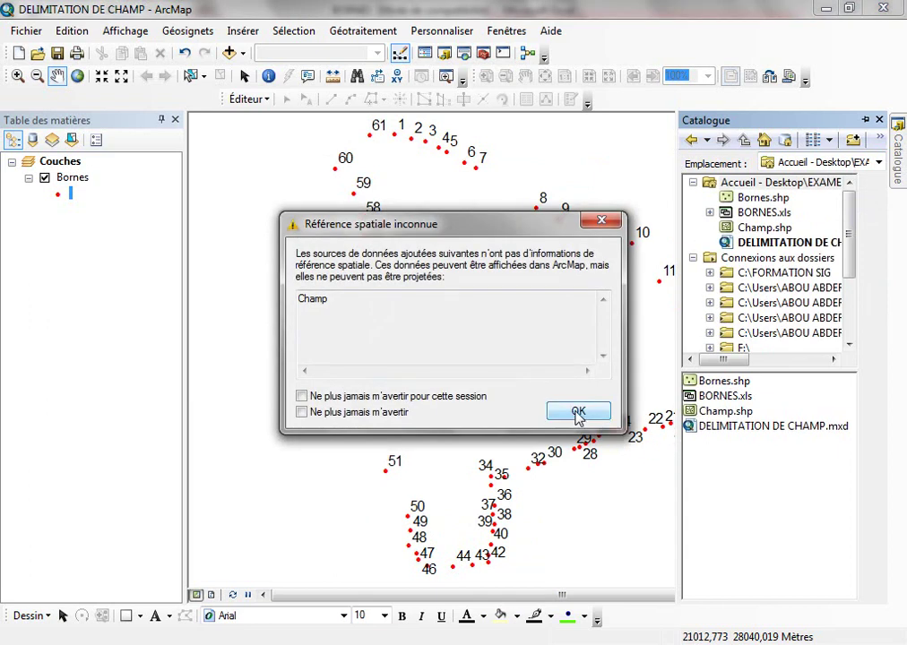
{"action": "left_click", "coordinate": [578, 412]}
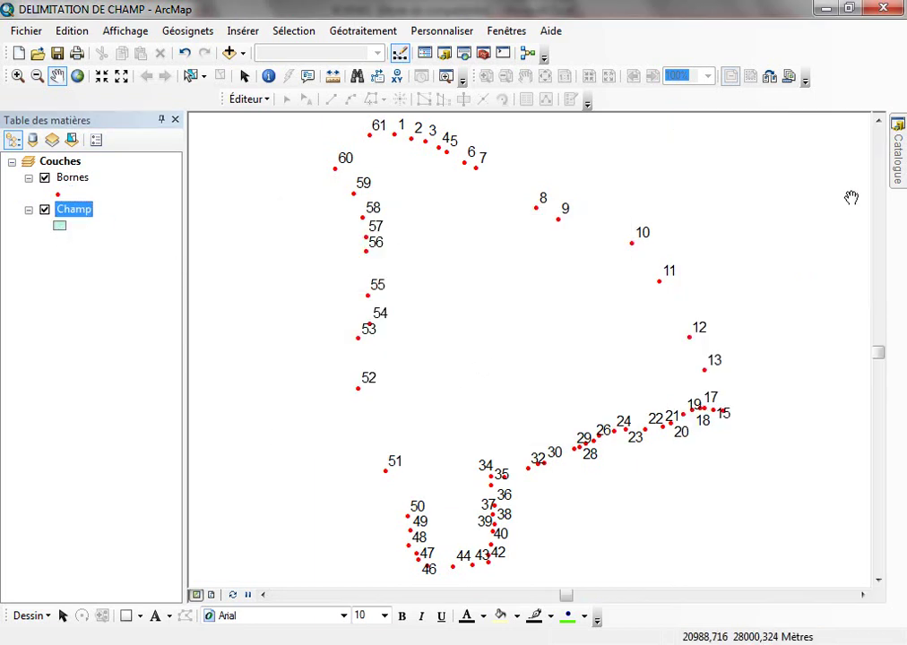
{"action": "left_click", "coordinate": [897, 152]}
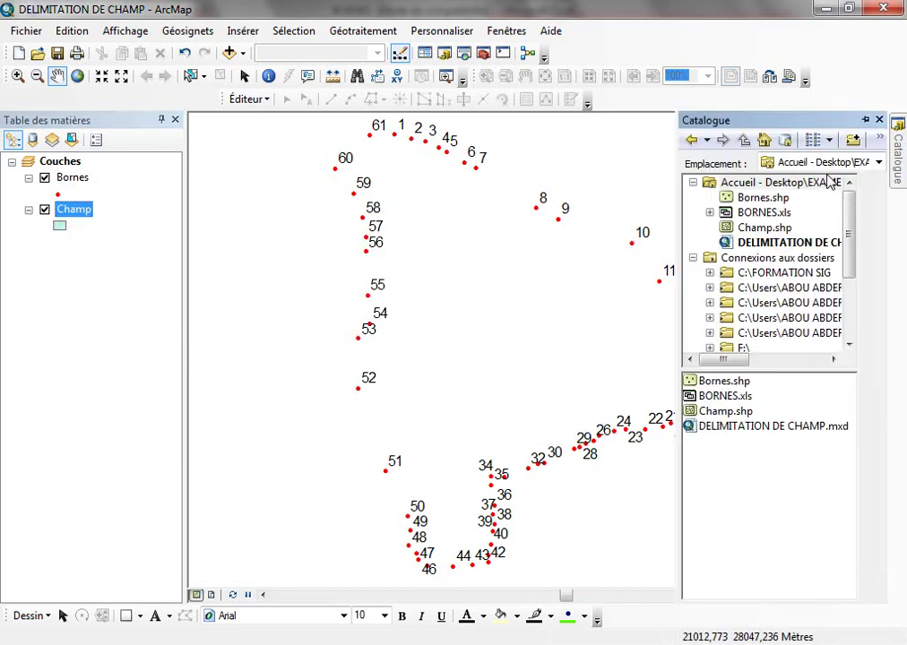
{"action": "left_click", "coordinate": [761, 230]}
{"action": "right_click", "coordinate": [760, 230]}
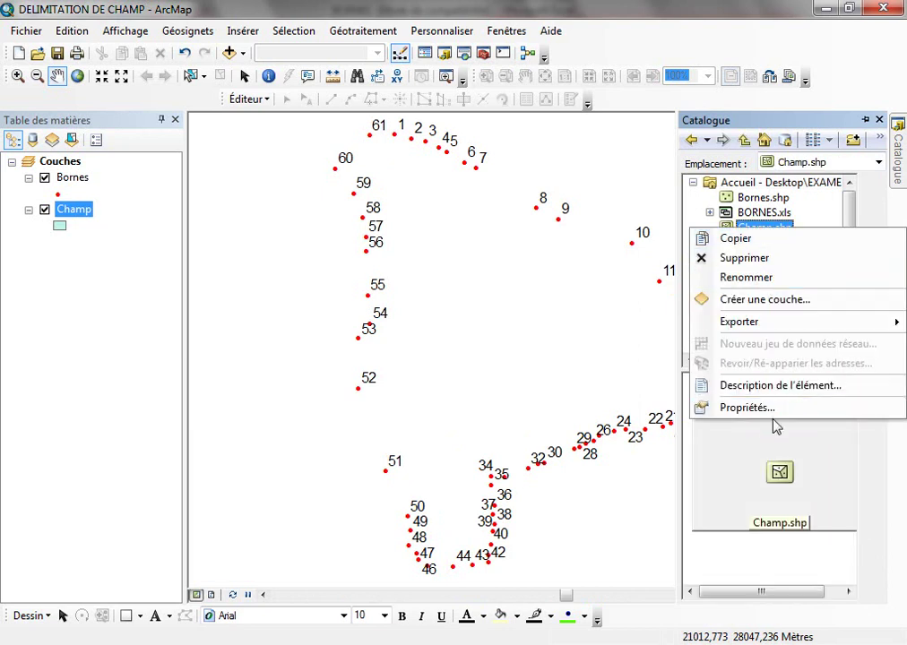
{"action": "left_click", "coordinate": [725, 239]}
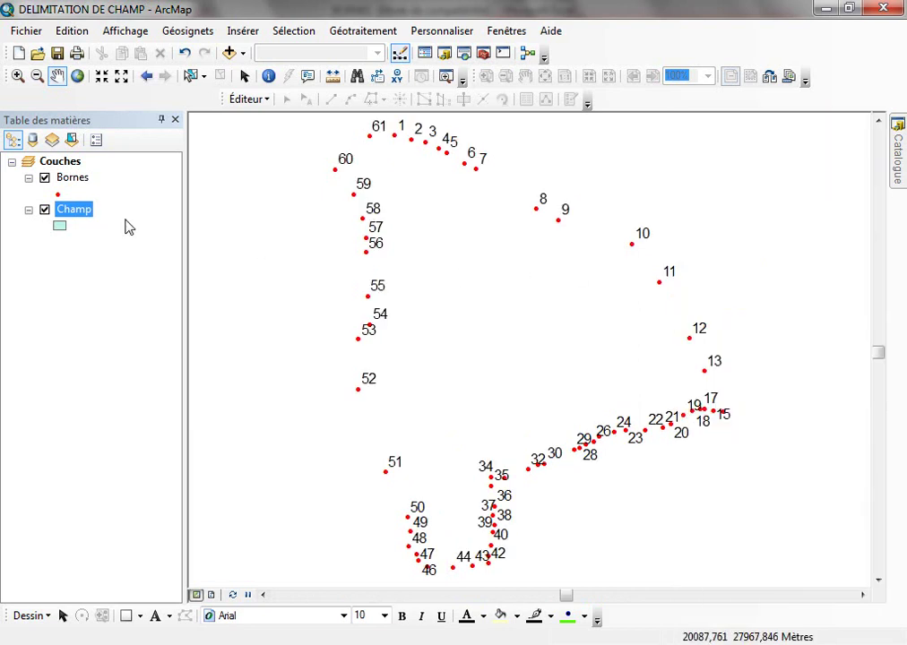
- Examine the fields and available table options in the attribute table of the Champ layer
{"action": "right_click", "coordinate": [79, 218]}
{"action": "left_click", "coordinate": [105, 263]}
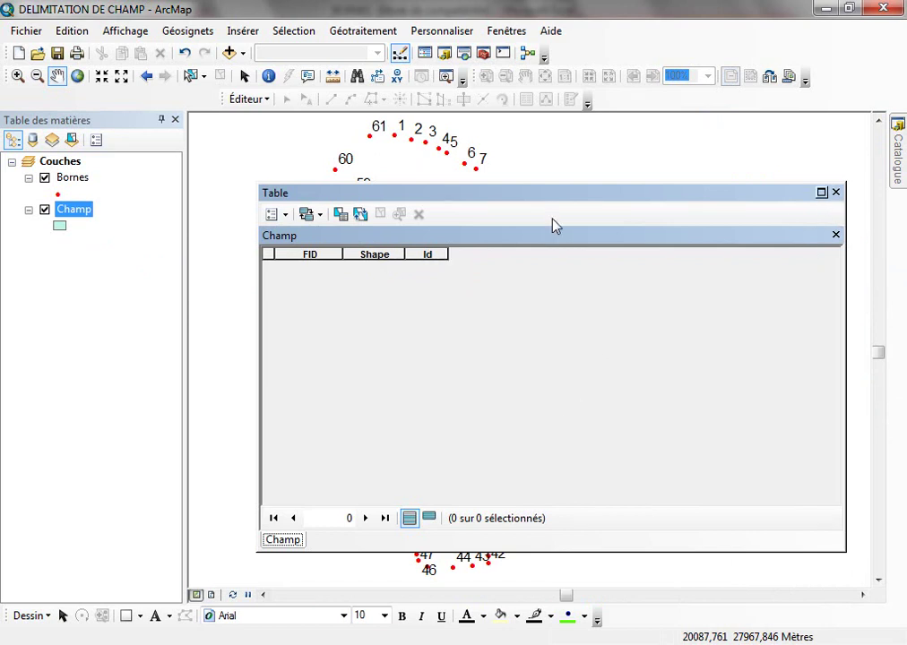
{"action": "left_click", "coordinate": [286, 215]}
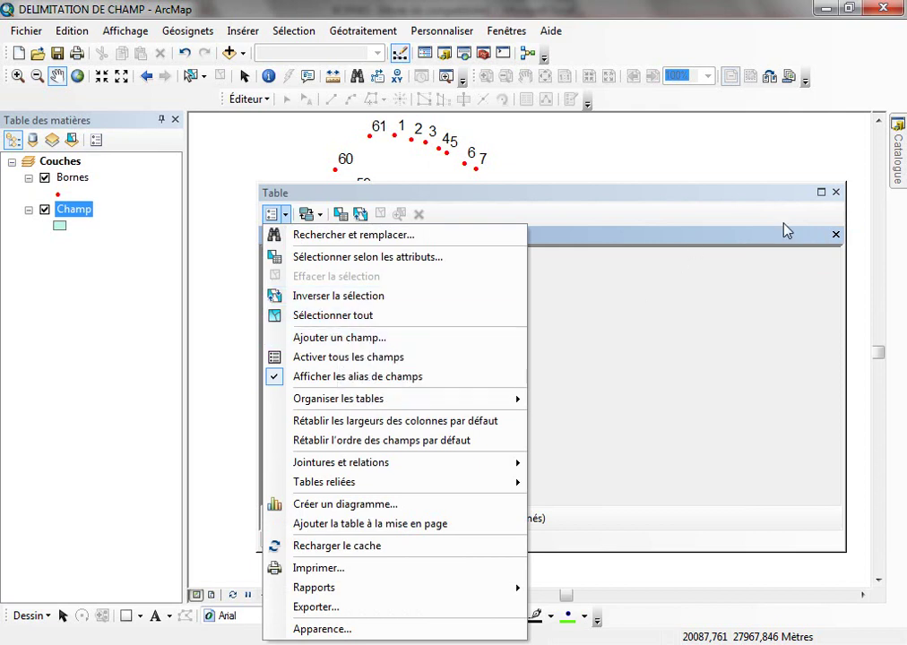
{"action": "left_click", "coordinate": [836, 192]}
{"action": "mouse_move", "coordinate": [895, 154]}
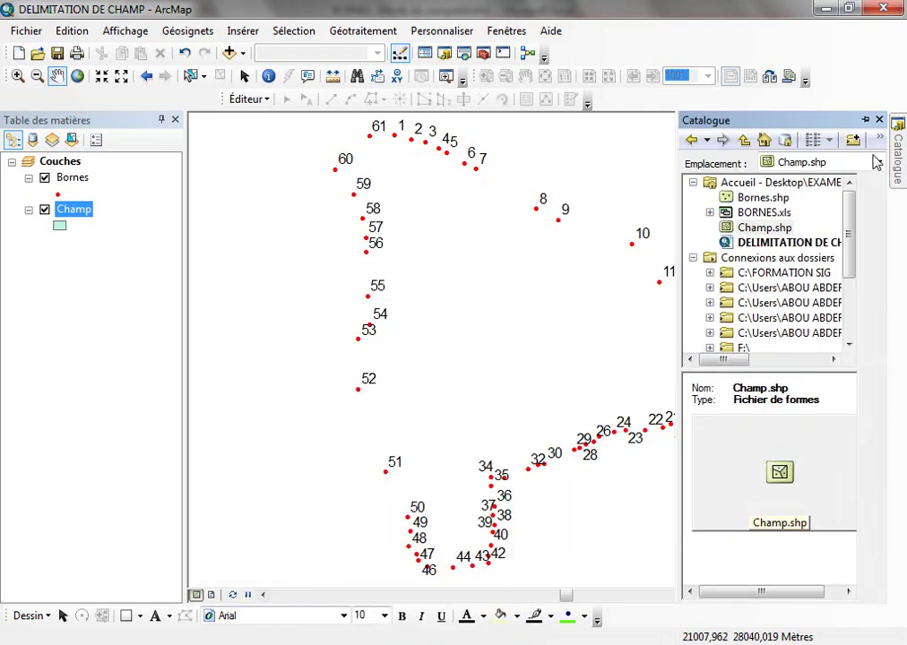
{"action": "right_click", "coordinate": [757, 231]}
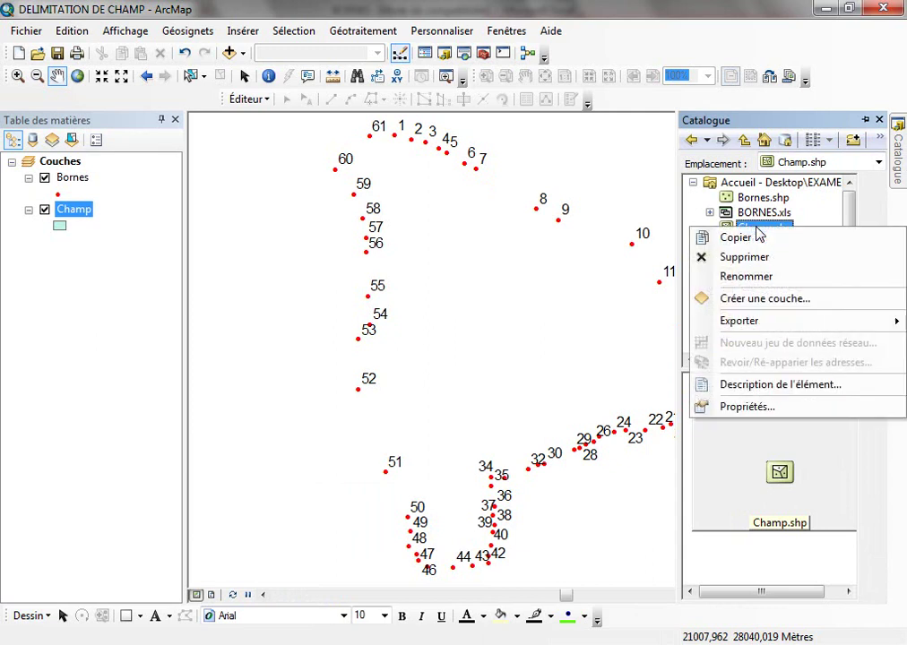
{"action": "left_click", "coordinate": [785, 415]}
{"action": "left_click", "coordinate": [315, 186]}
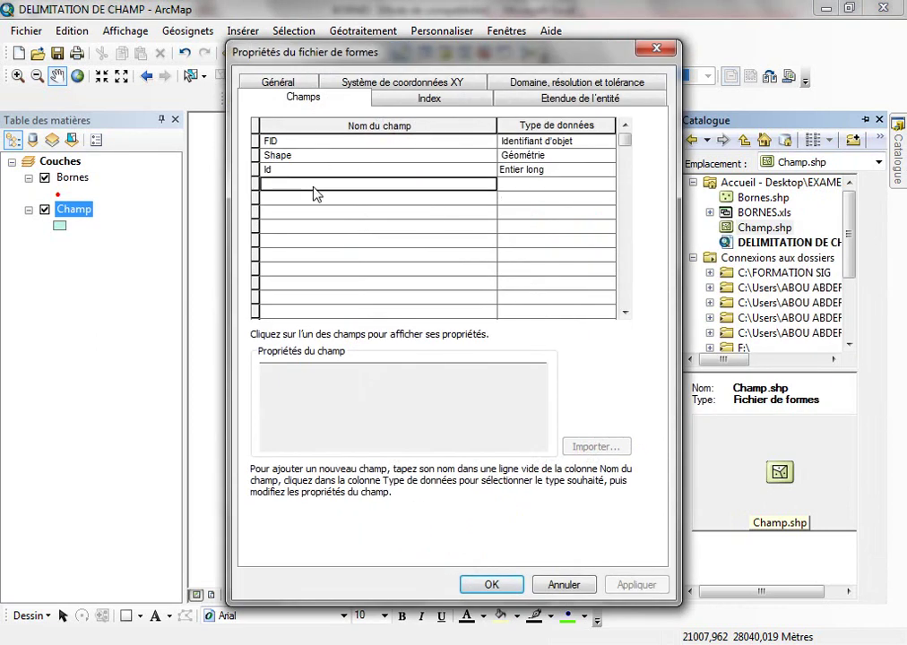
{"action": "type", "text": "Champ"}
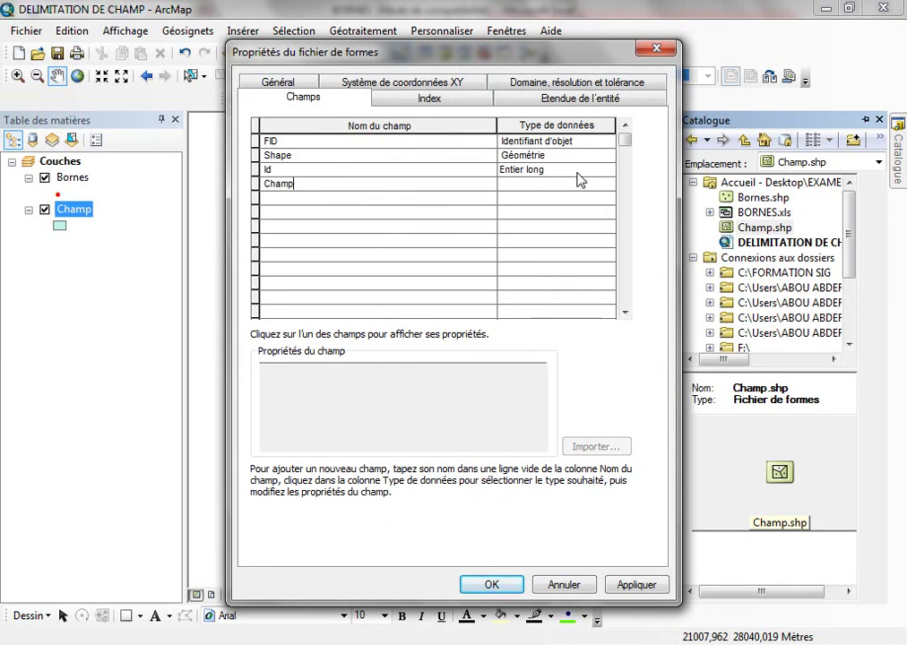
{"action": "left_click", "coordinate": [556, 184]}
{"action": "left_click", "coordinate": [556, 184]}
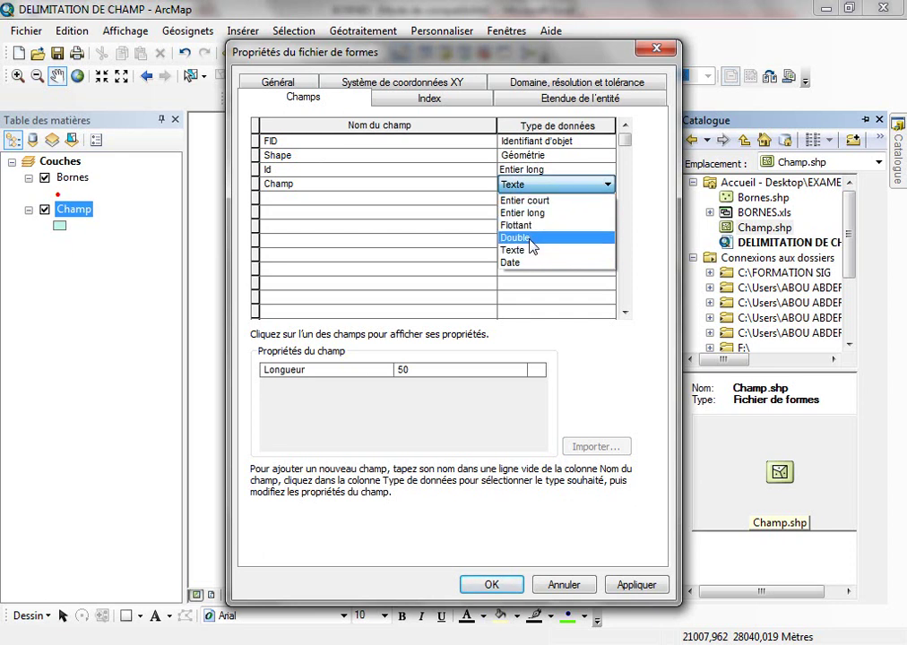
{"action": "left_click", "coordinate": [518, 237]}
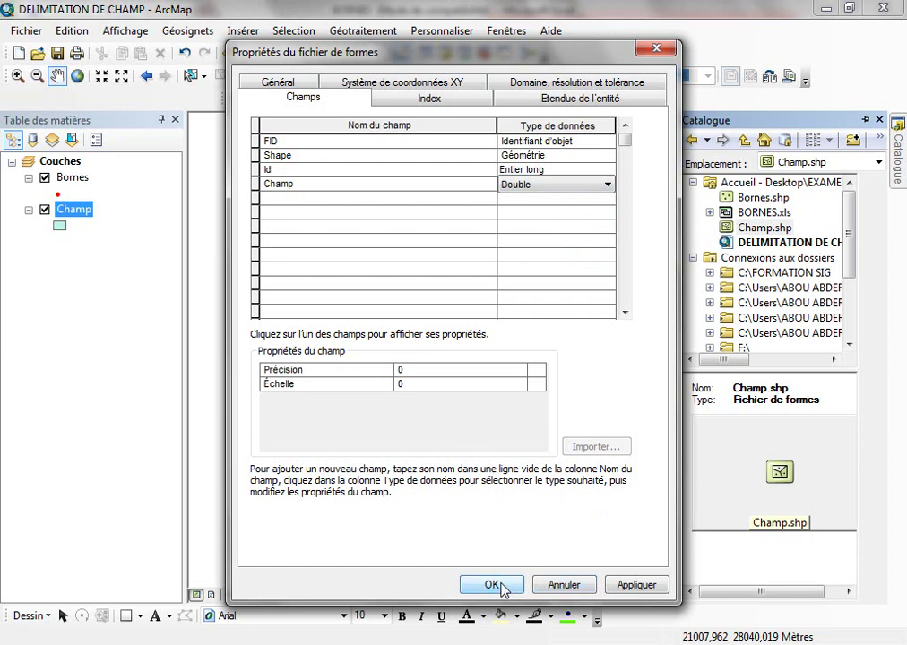
{"action": "left_click", "coordinate": [561, 587]}
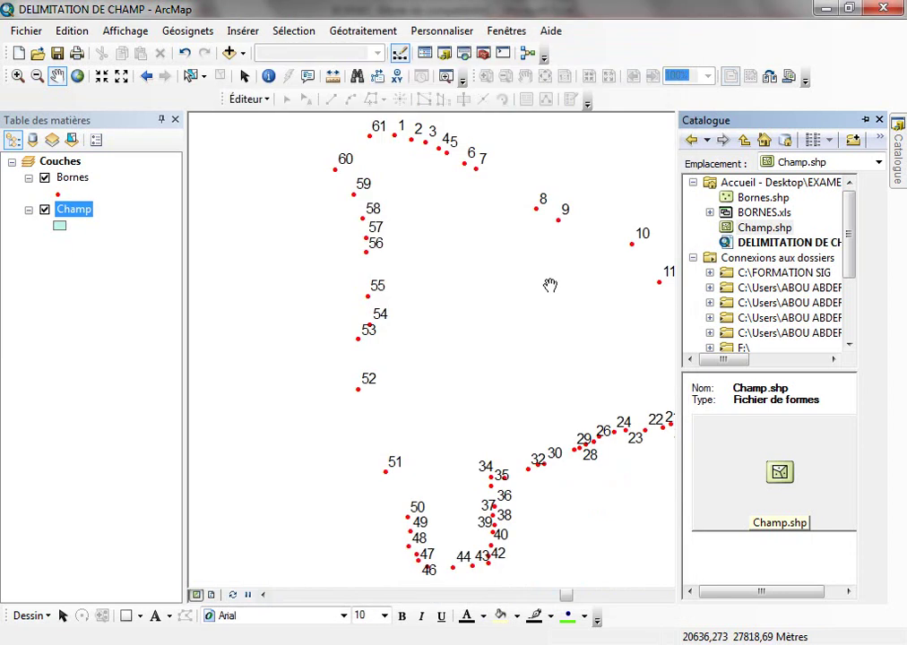
- Add a Superficie field of type Réel double to the attribute table of the Champ layer and close the table
{"action": "right_click", "coordinate": [63, 220]}
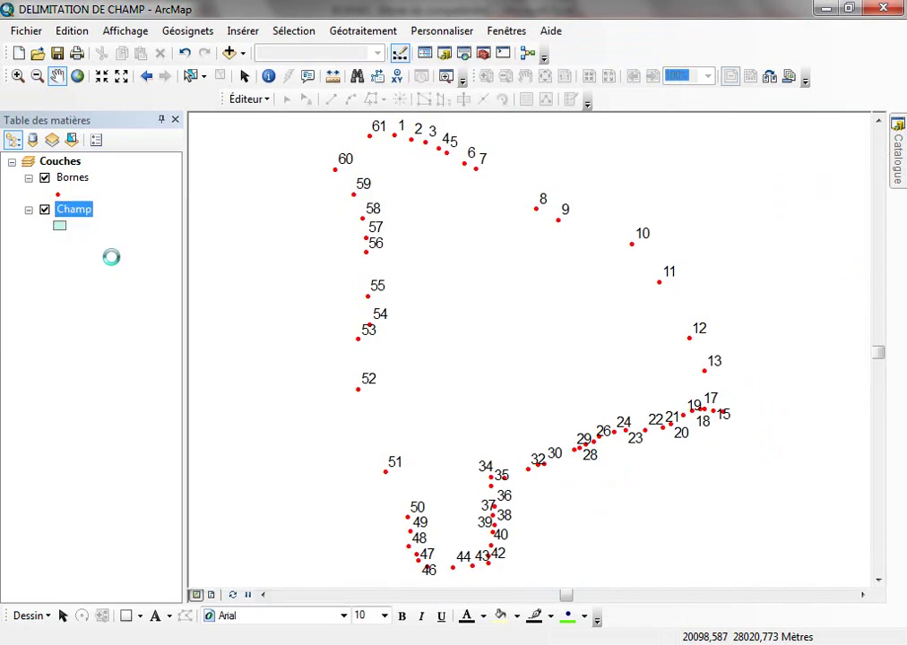
{"action": "left_click", "coordinate": [96, 261]}
{"action": "left_click", "coordinate": [273, 214]}
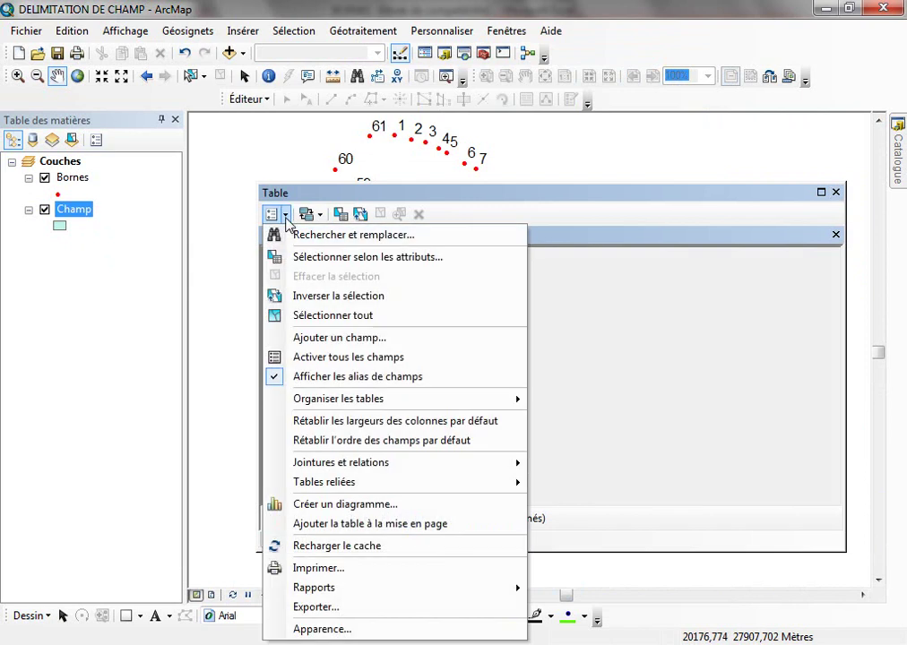
{"action": "left_click", "coordinate": [340, 337]}
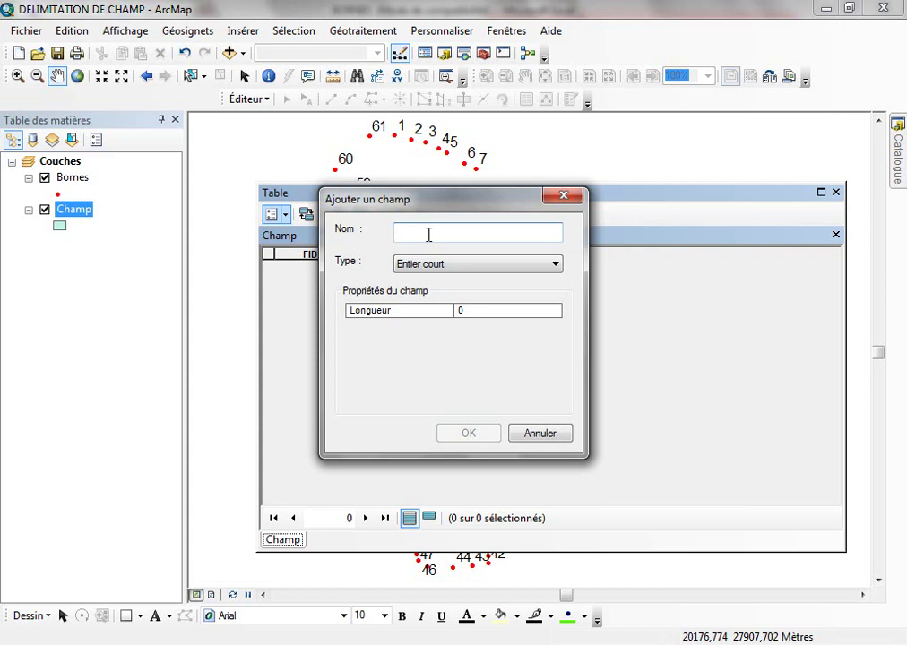
{"action": "type", "text": "Superficie"}
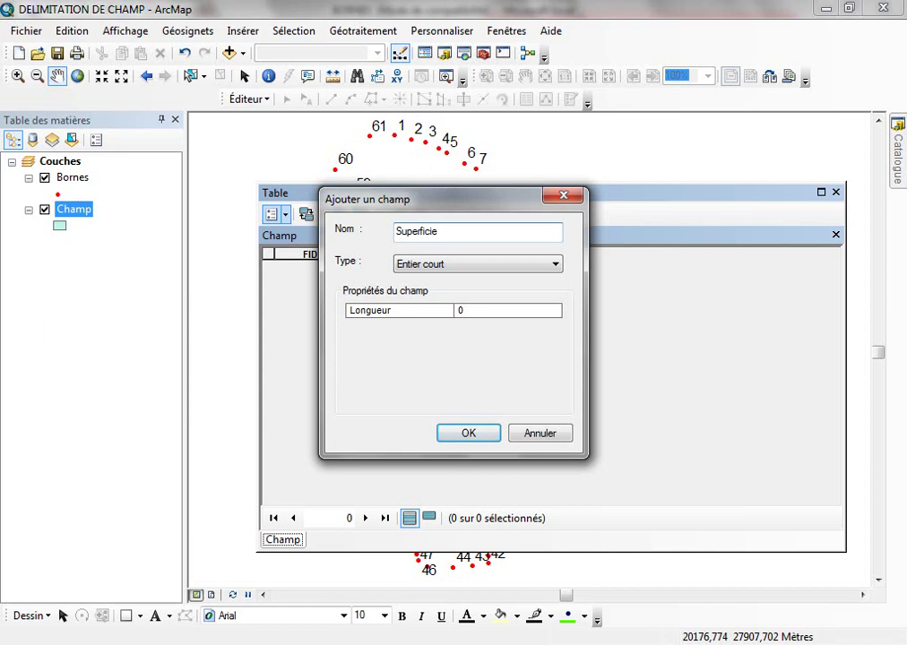
{"action": "left_click", "coordinate": [439, 265]}
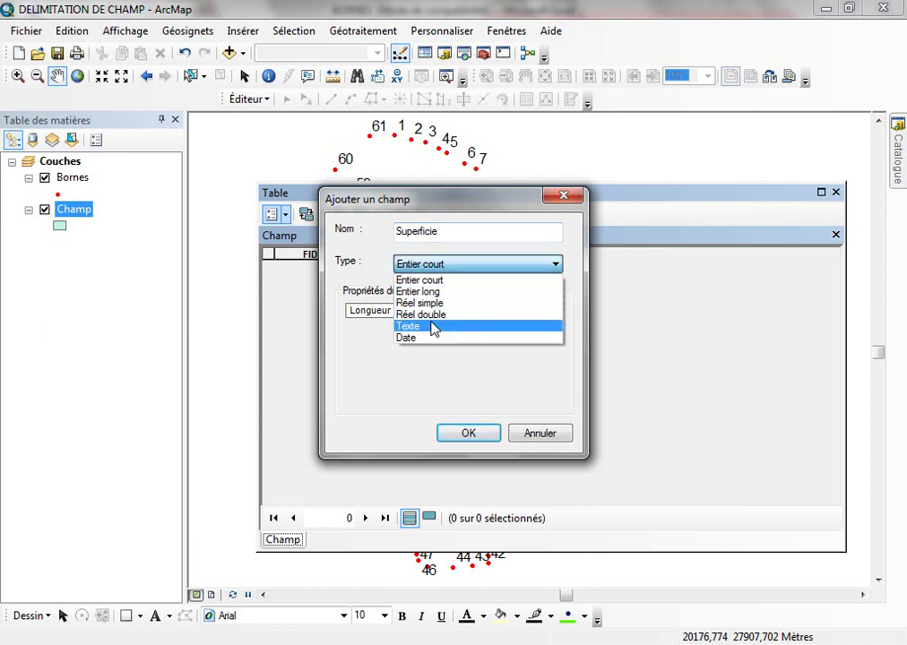
{"action": "left_click", "coordinate": [429, 317]}
{"action": "left_click", "coordinate": [475, 434]}
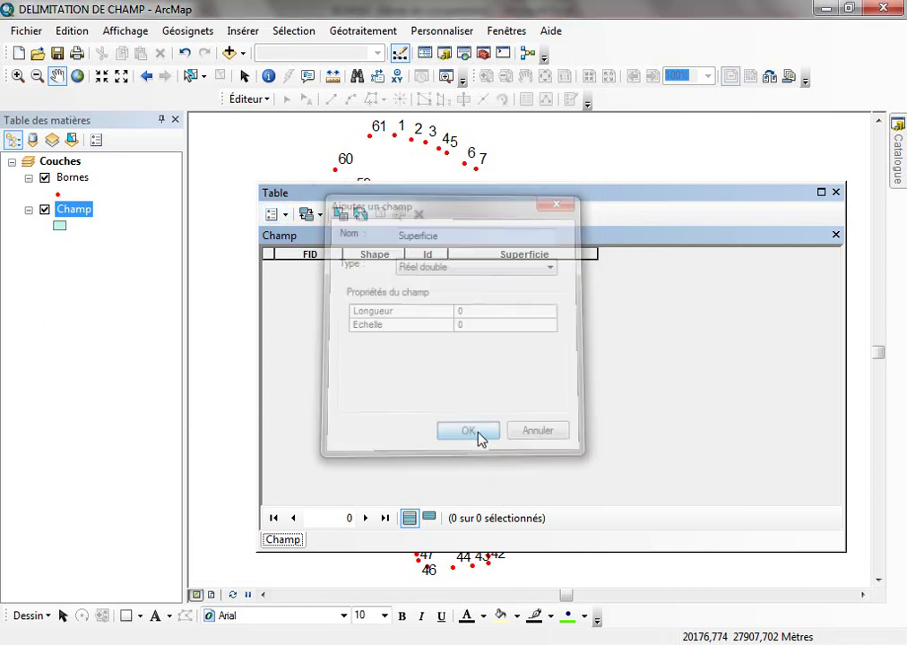
{"action": "left_click", "coordinate": [835, 192]}
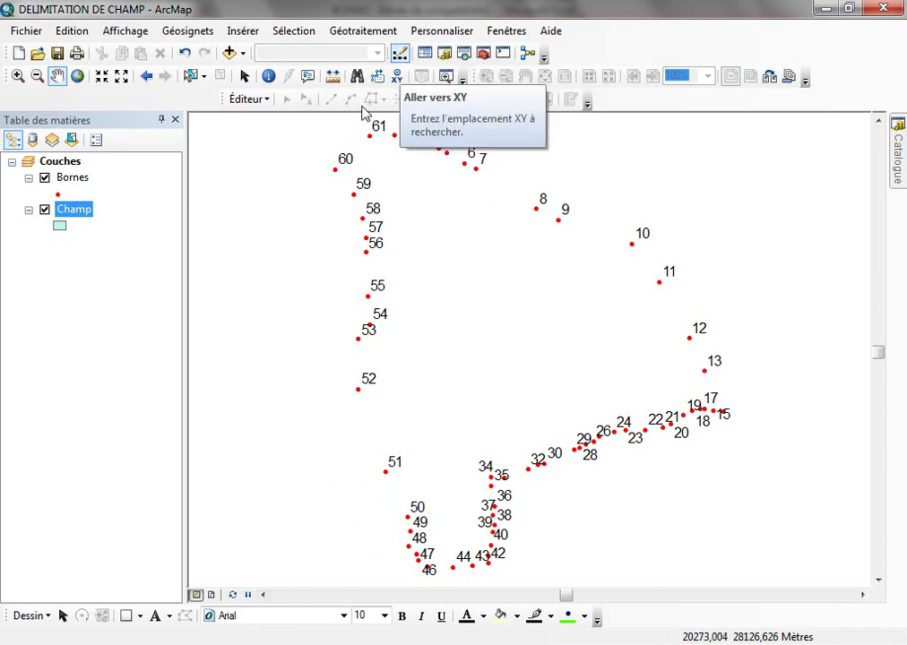
- Start an edit session on the Champ layer
{"action": "left_click_drag", "start_coordinate": [224, 99], "coordinate": [257, 138]}
{"action": "left_click", "coordinate": [275, 142]}
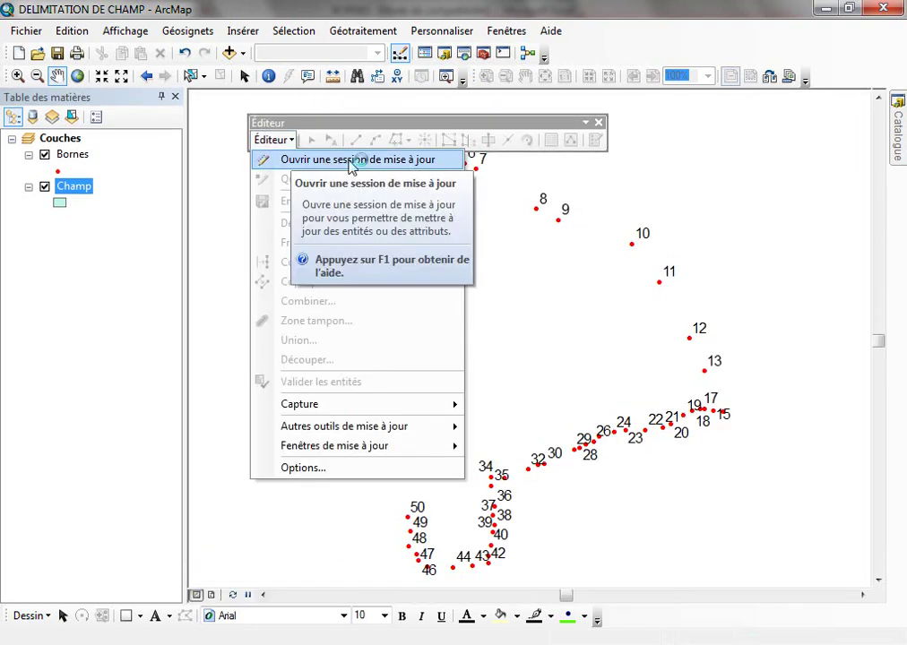
{"action": "left_click", "coordinate": [562, 135]}
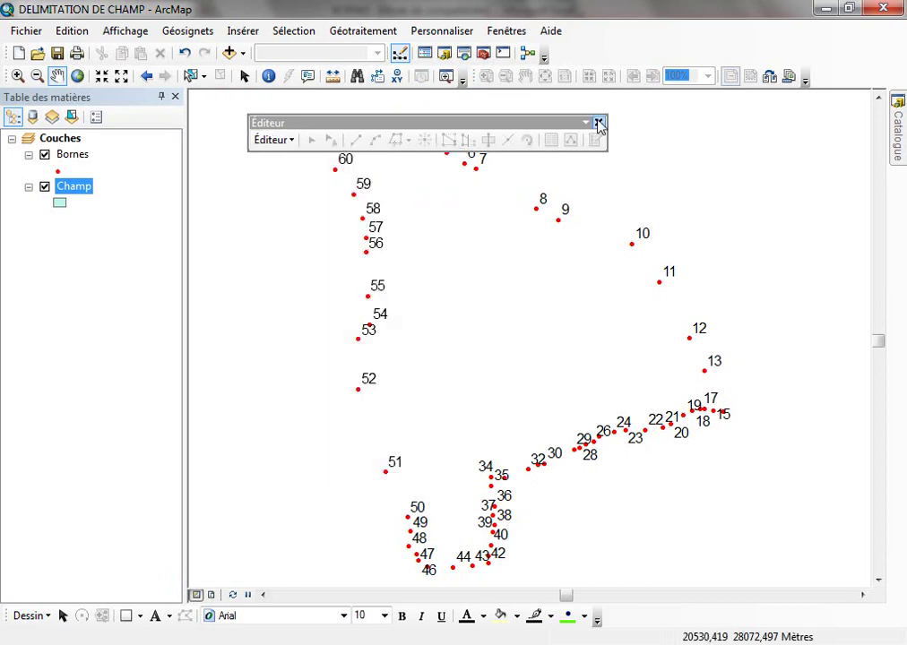
{"action": "right_click", "coordinate": [87, 192]}
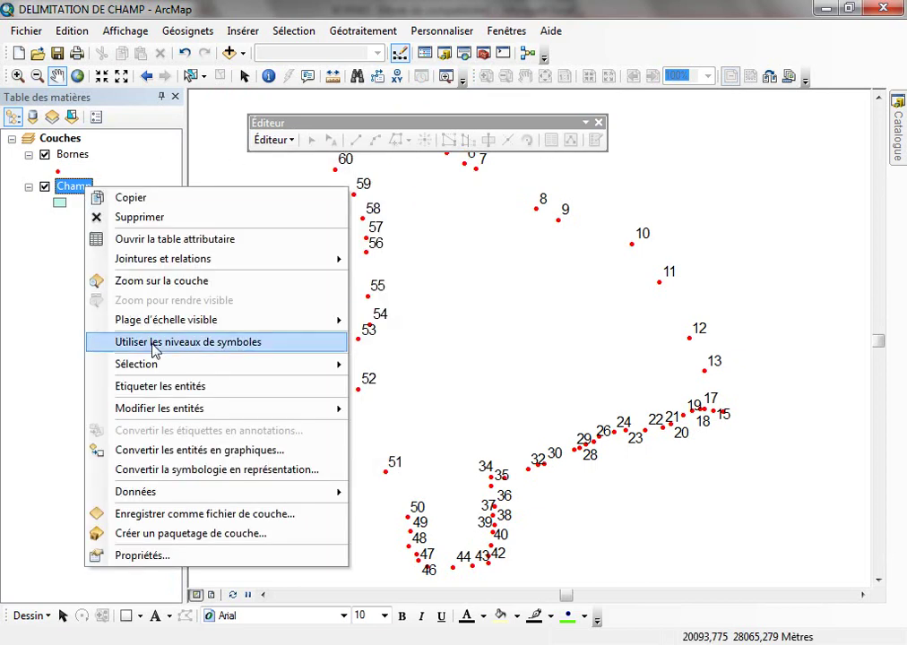
{"action": "mouse_move", "coordinate": [310, 408]}
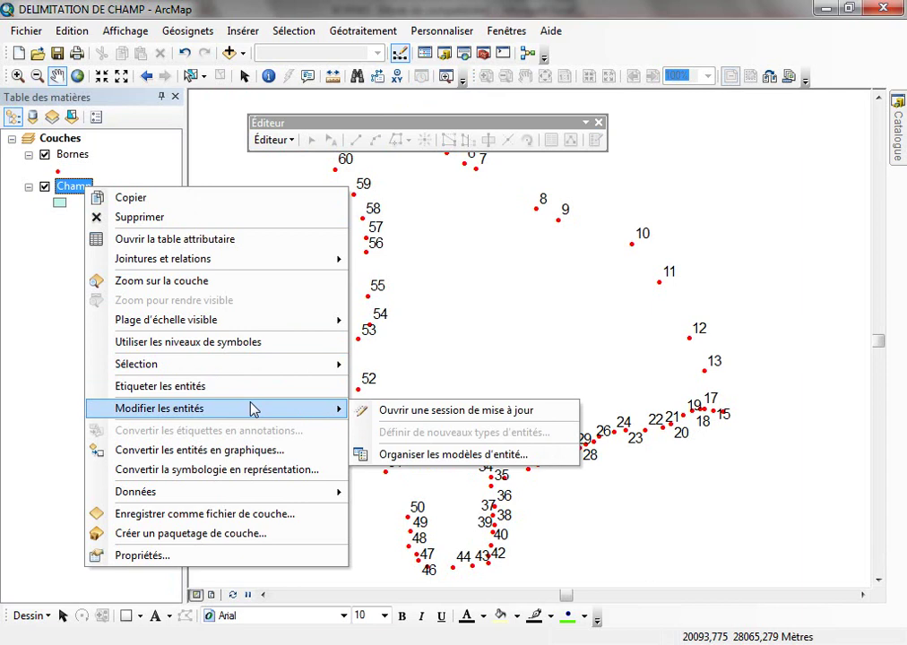
{"action": "left_click", "coordinate": [405, 412]}
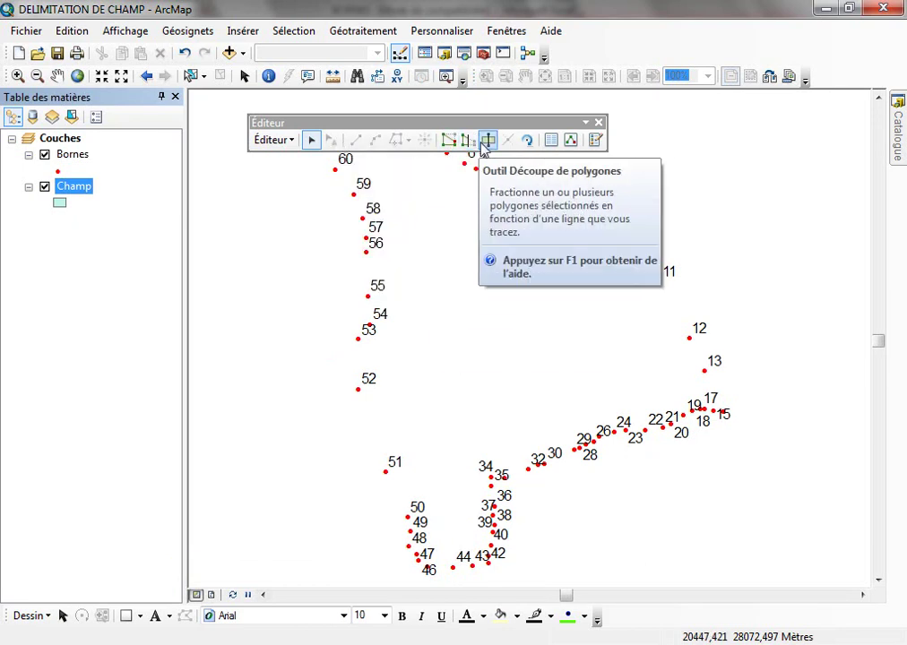
- Activate the Champ feature template for creating new features with the Polygone construction tool
{"action": "left_click", "coordinate": [597, 140]}
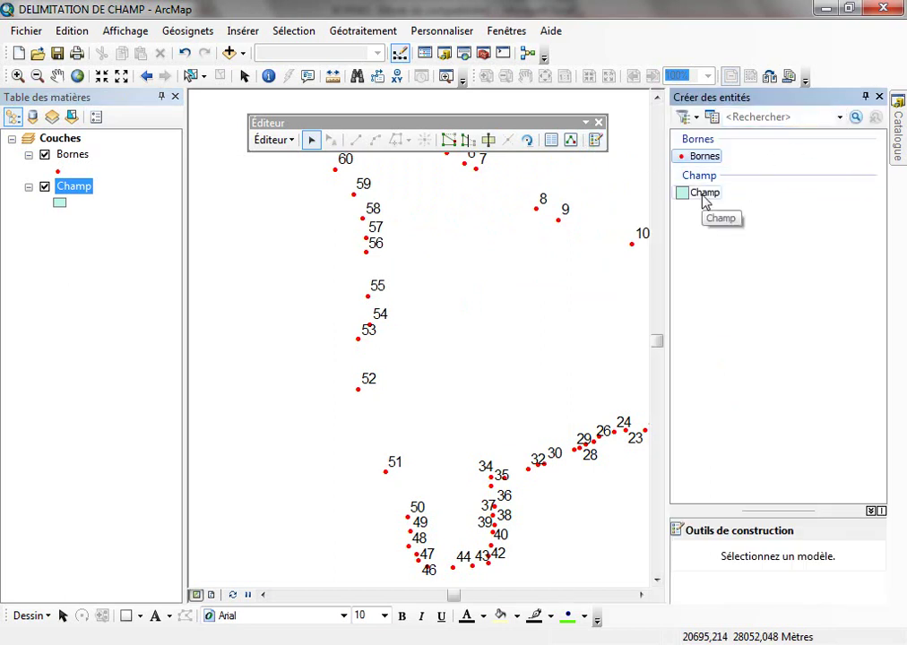
{"action": "left_click_drag", "start_coordinate": [458, 126], "coordinate": [439, 75]}
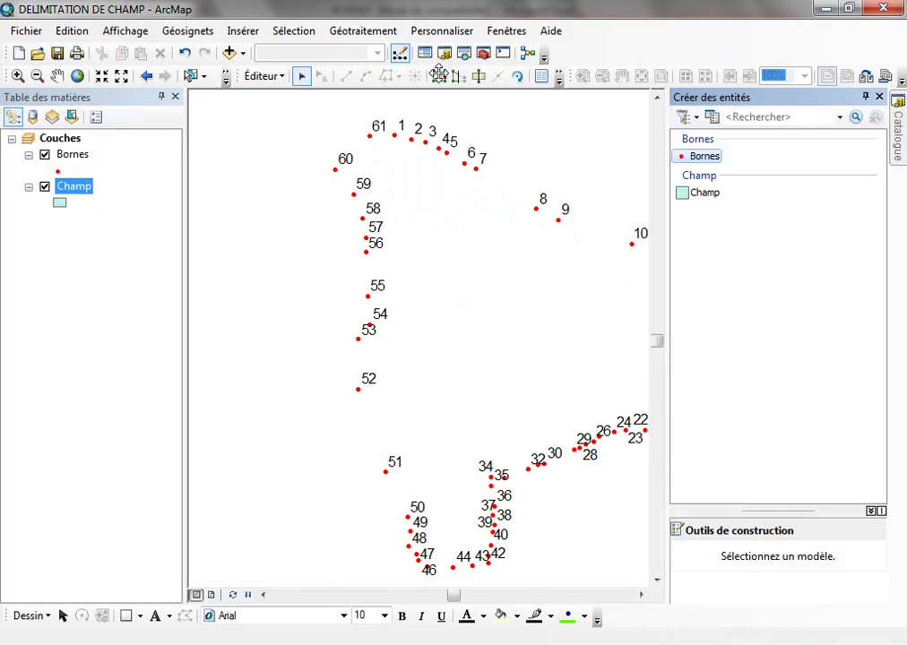
{"action": "left_click", "coordinate": [706, 197]}
{"action": "left_click_drag", "start_coordinate": [758, 509], "coordinate": [760, 414]}
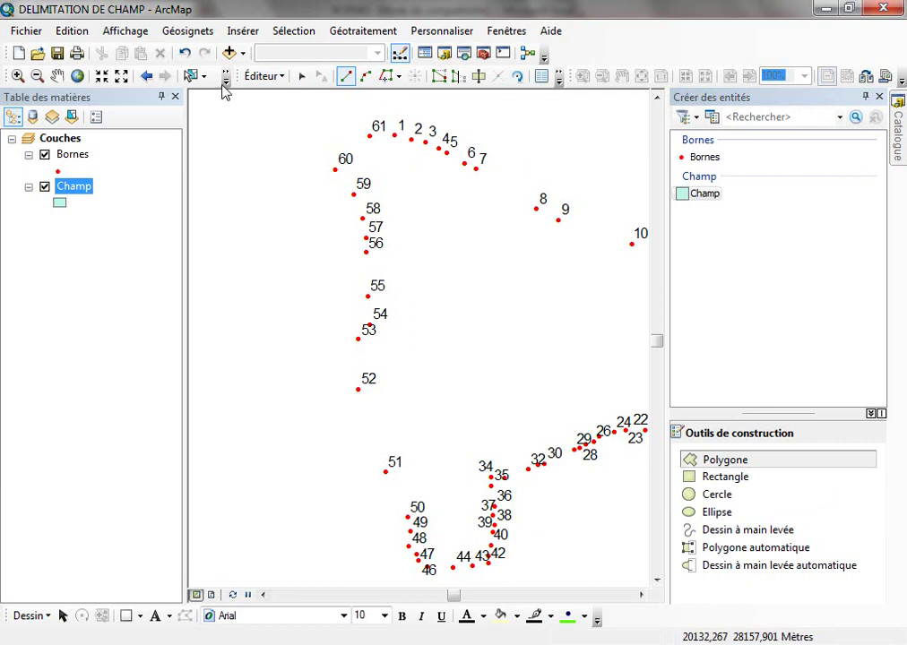
- Display the Capture snapping tools and enable point snapping
{"action": "left_click", "coordinate": [262, 76]}
{"action": "mouse_move", "coordinate": [391, 345]}
{"action": "left_click", "coordinate": [504, 347]}
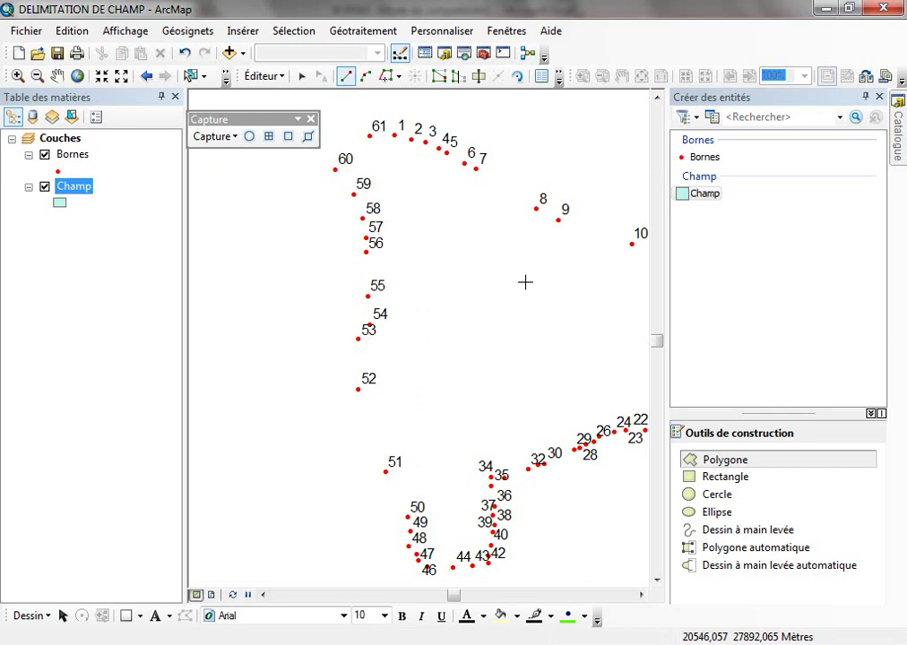
{"action": "left_click", "coordinate": [250, 140]}
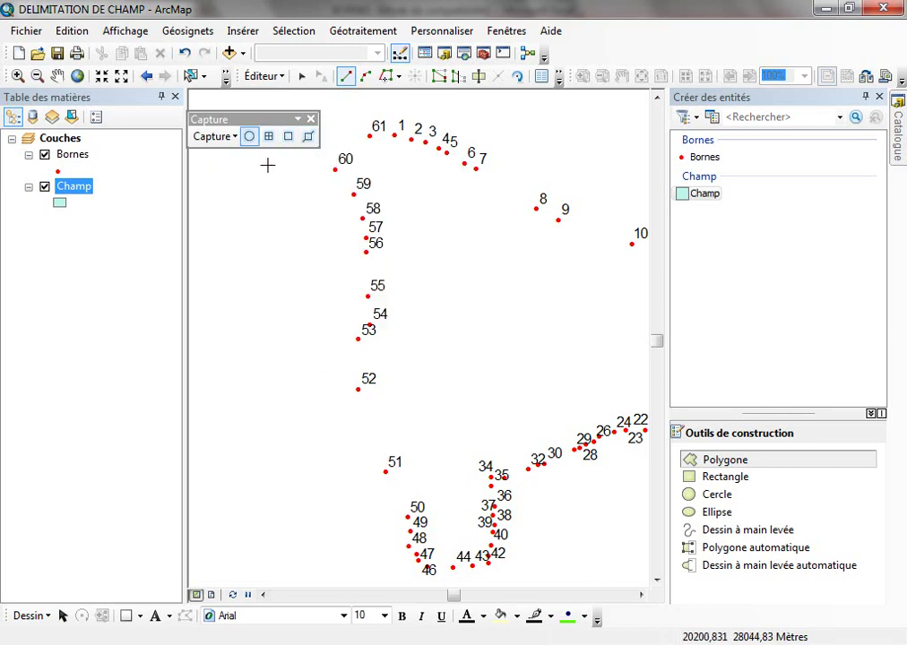
- Begin the Champ polygon at marker 1 and snap its vertices to the markers in order up to marker 24
{"action": "left_click", "coordinate": [396, 137]}
{"action": "left_click", "coordinate": [411, 140]}
{"action": "left_click", "coordinate": [425, 144]}
{"action": "left_click", "coordinate": [439, 148]}
{"action": "left_click", "coordinate": [447, 154]}
{"action": "left_click", "coordinate": [465, 163]}
{"action": "left_click", "coordinate": [476, 169]}
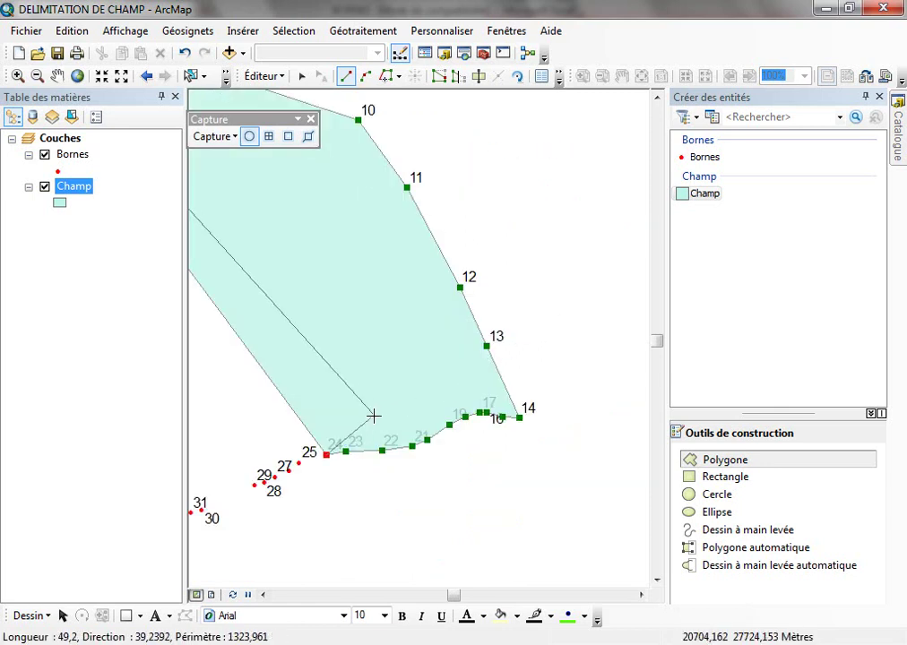
- Continue the Champ polygon by snapping vertices to markers 25 through 29
{"action": "scroll", "coordinate": [285, 485], "scroll_direction": "down", "scroll_amount": 2}
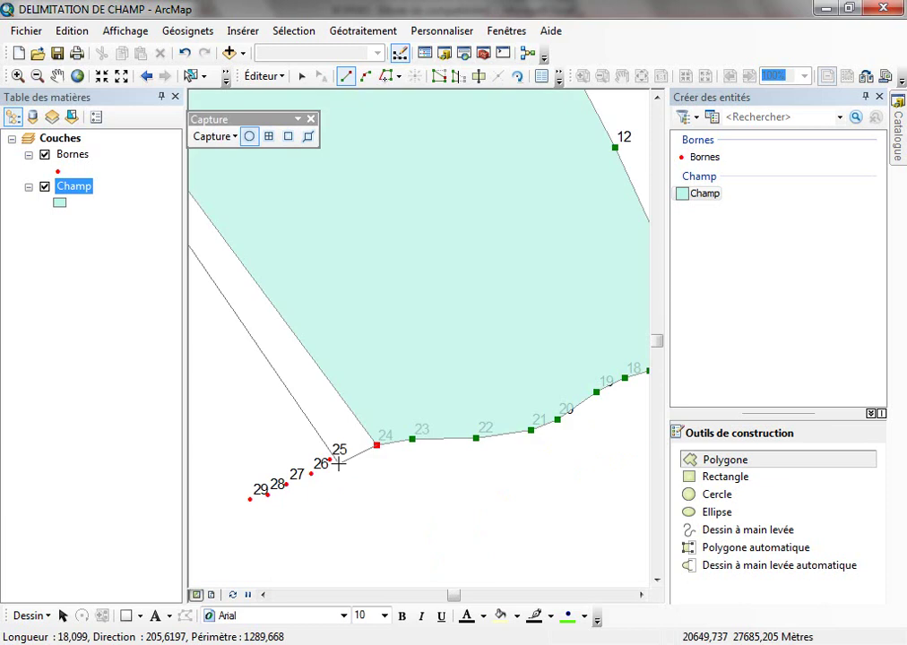
{"action": "left_click", "coordinate": [330, 460]}
{"action": "left_click", "coordinate": [312, 473]}
{"action": "left_click", "coordinate": [286, 485]}
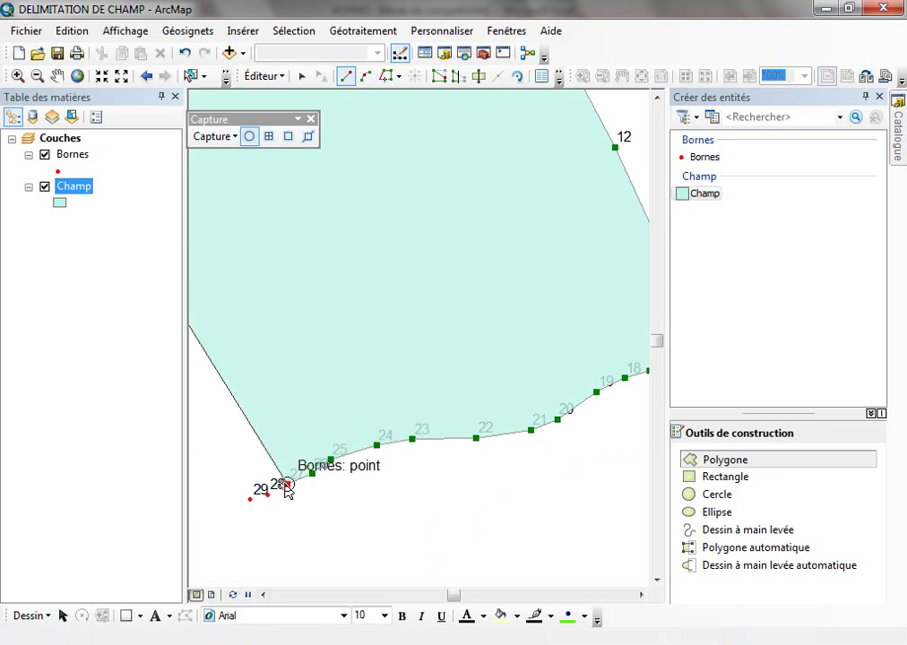
{"action": "left_click", "coordinate": [268, 495]}
{"action": "left_click", "coordinate": [251, 499]}
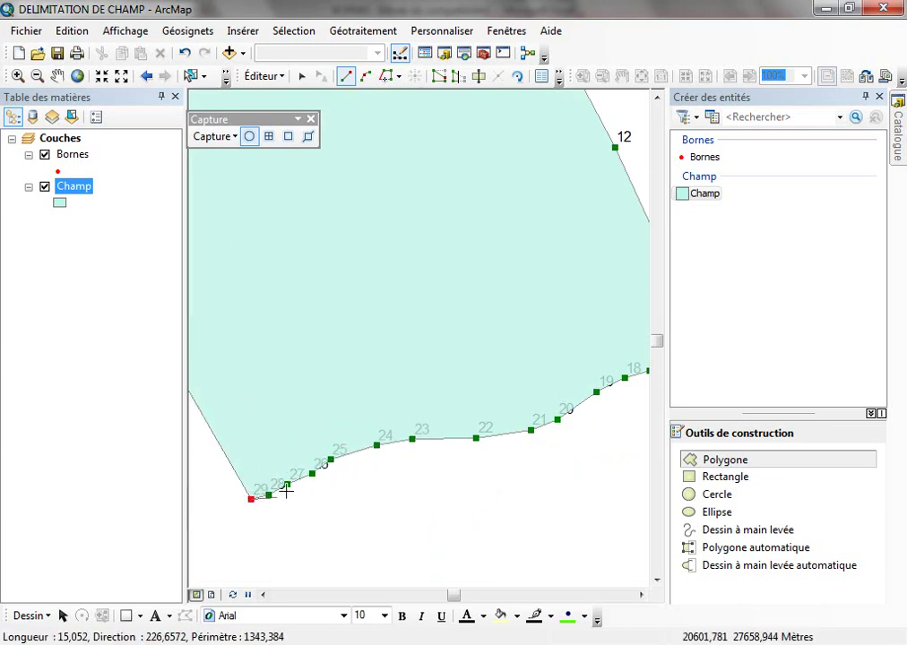
- Snap the remaining vertices to markers 30 through 61 in order and finish the Champ polygon
{"action": "scroll", "coordinate": [574, 369], "scroll_direction": "up", "scroll_amount": 3}
{"action": "scroll", "coordinate": [368, 455], "scroll_direction": "down", "scroll_amount": 2}
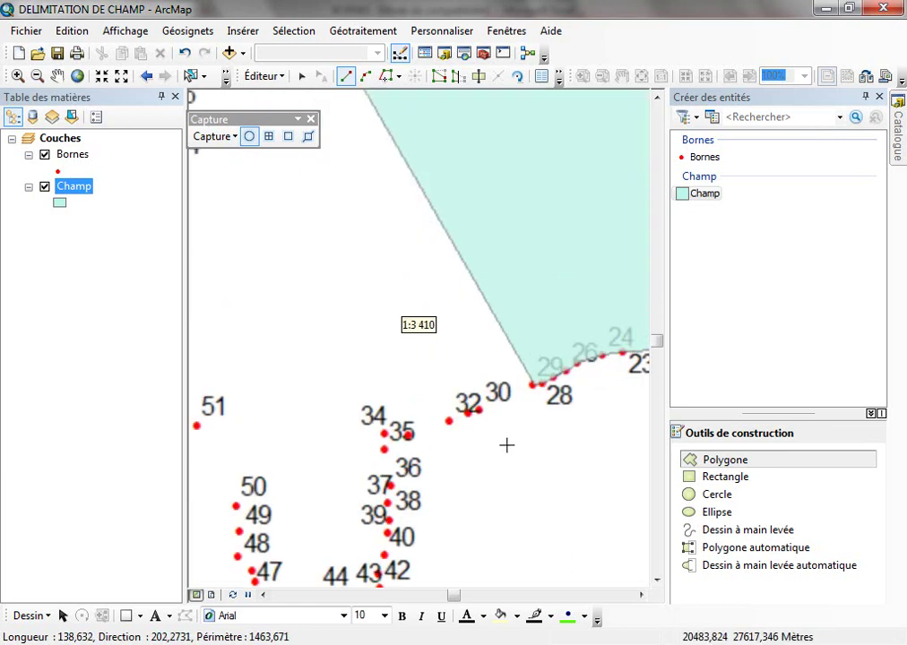
{"action": "left_click", "coordinate": [483, 416]}
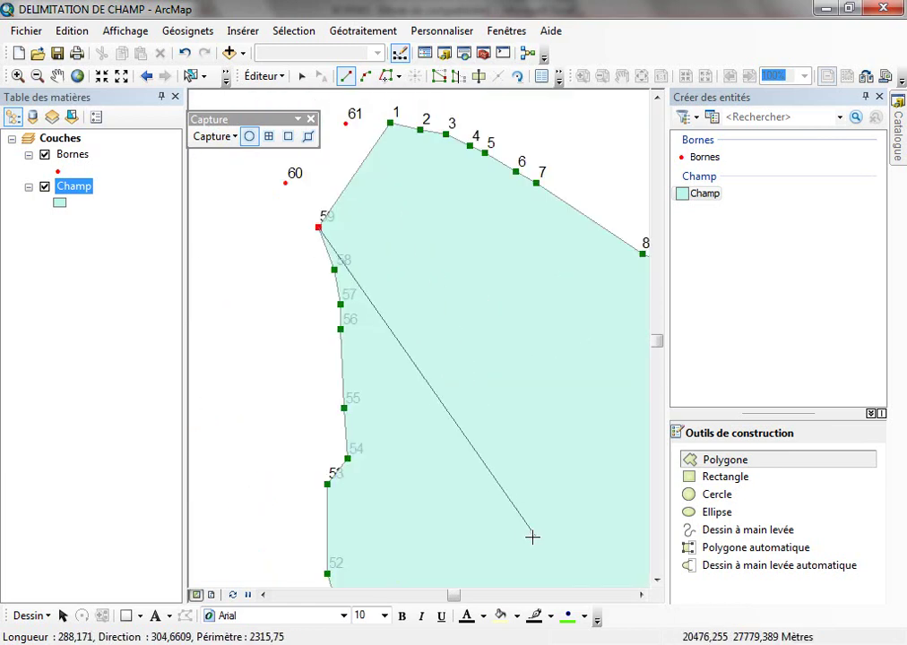
{"action": "scroll", "coordinate": [525, 492], "scroll_direction": "up", "scroll_amount": 2}
{"action": "scroll", "coordinate": [438, 330], "scroll_direction": "down", "scroll_amount": 3}
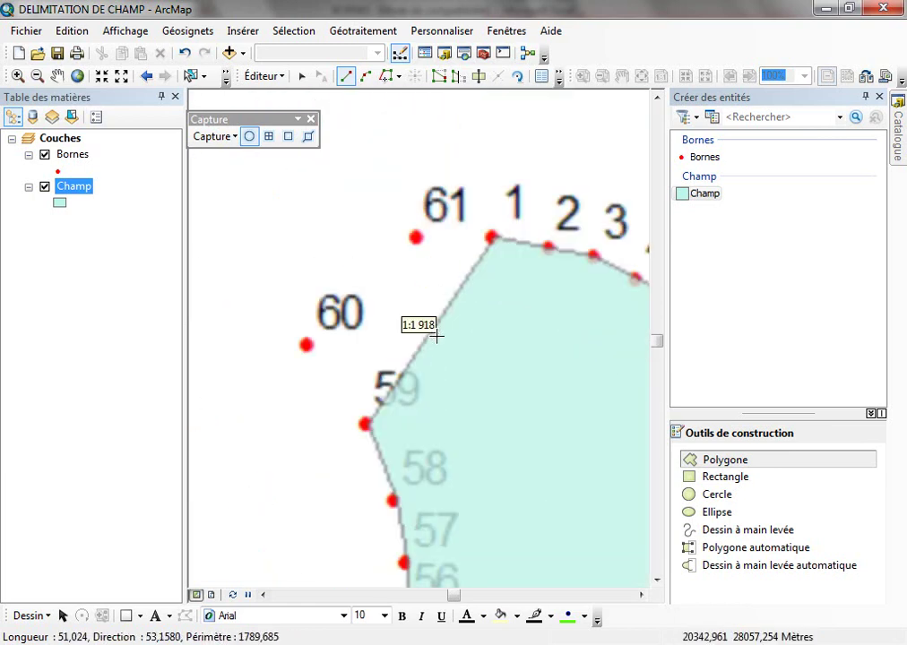
{"action": "left_click", "coordinate": [310, 354]}
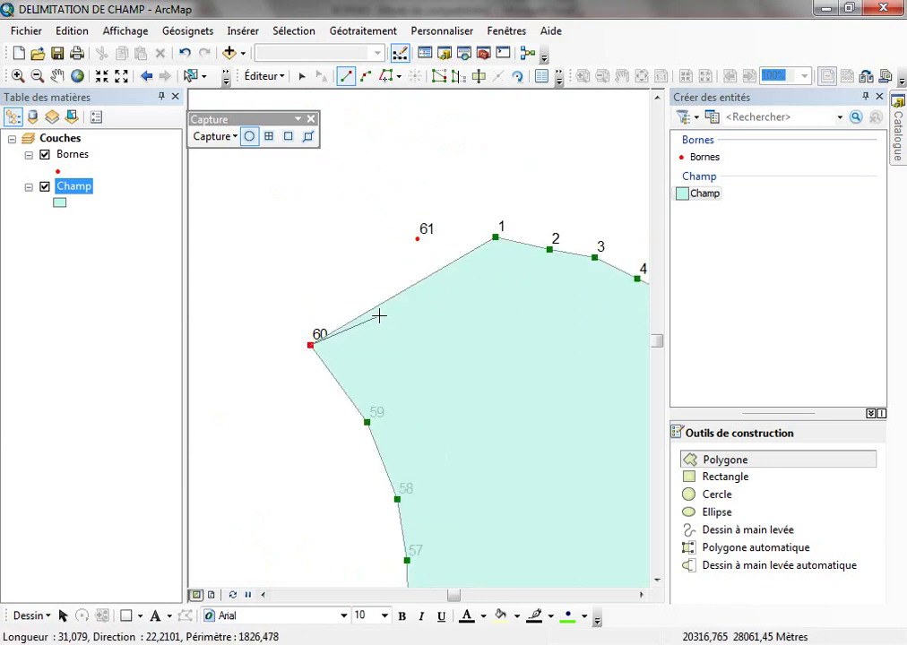
{"action": "double_click", "coordinate": [422, 243]}
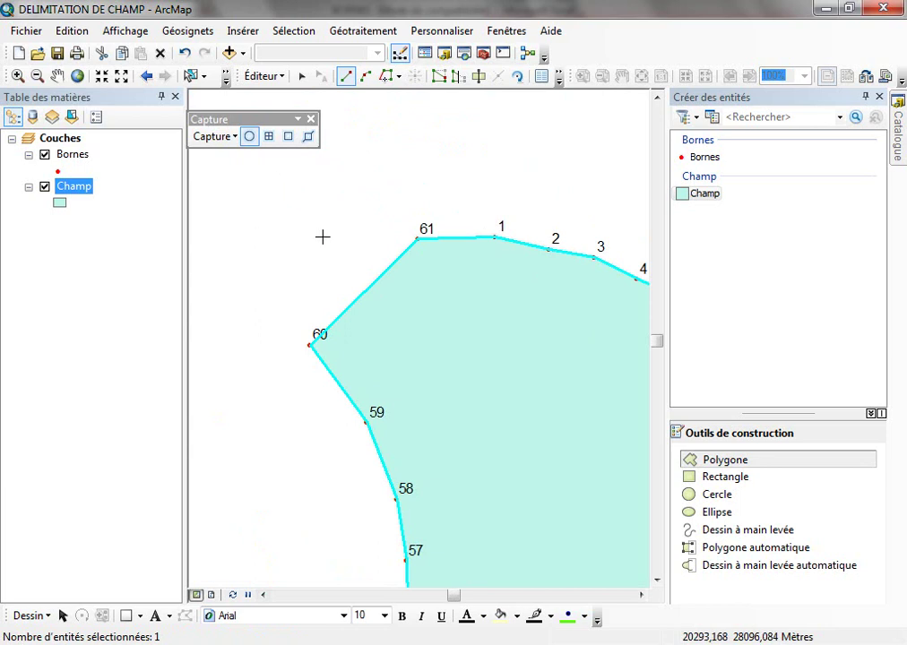
- Save the Champ polygon edits and end the edit session
{"action": "right_click", "coordinate": [69, 191]}
{"action": "left_click", "coordinate": [127, 277]}
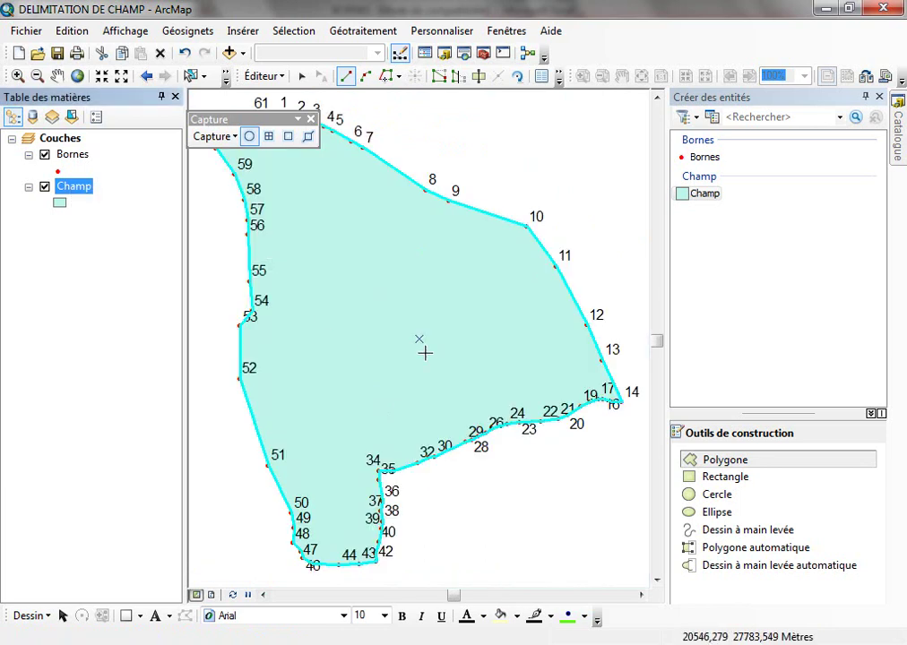
{"action": "left_click_drag", "start_coordinate": [269, 126], "coordinate": [587, 133]}
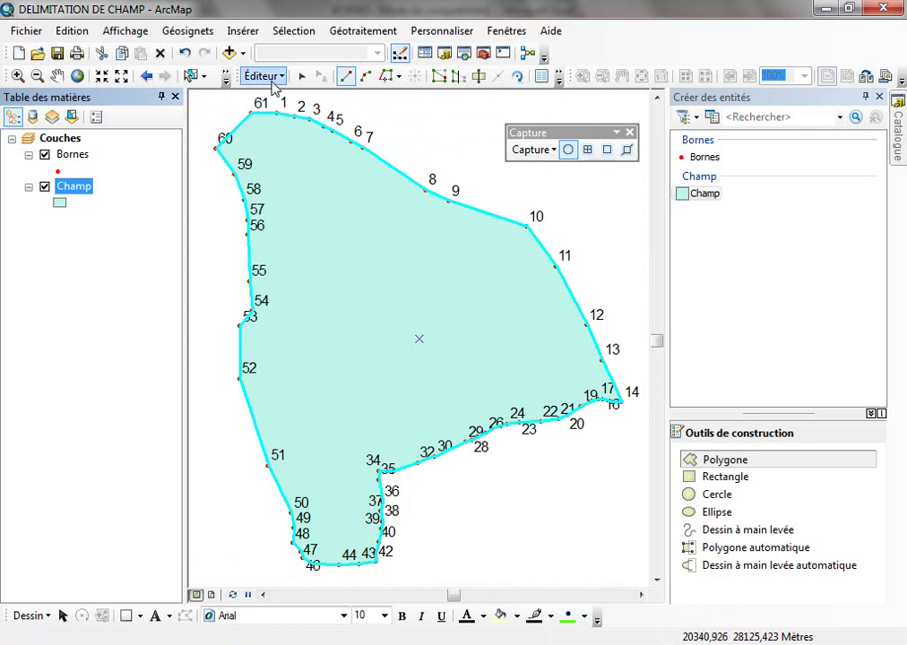
{"action": "left_click", "coordinate": [261, 76]}
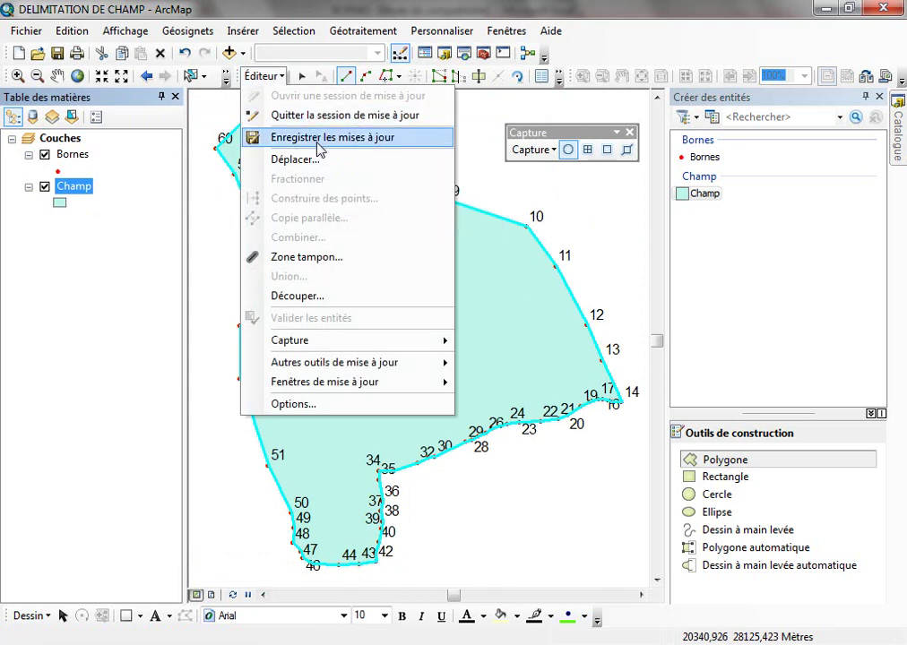
{"action": "left_click", "coordinate": [320, 148]}
{"action": "left_click", "coordinate": [262, 76]}
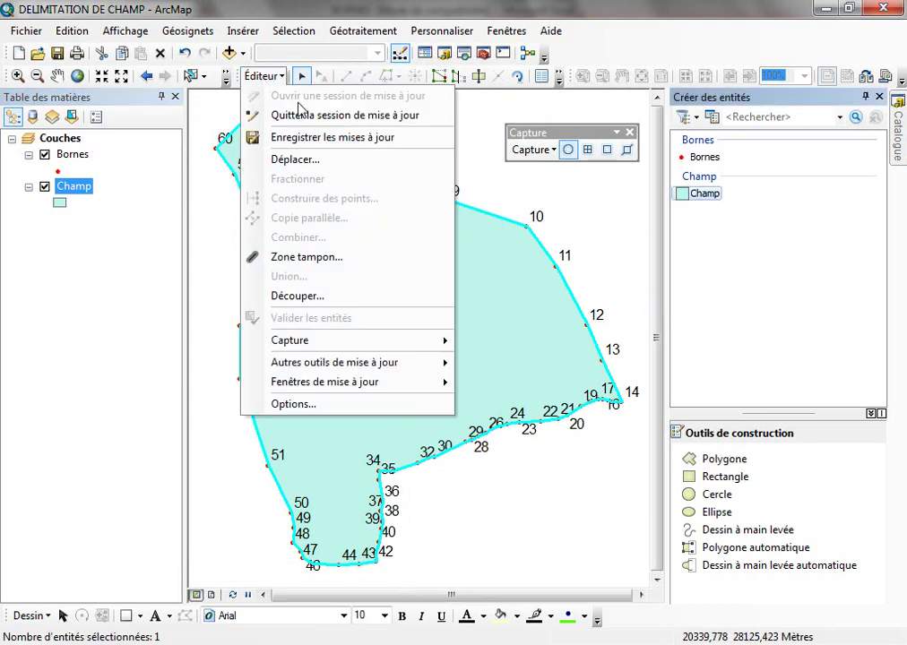
{"action": "left_click", "coordinate": [253, 115]}
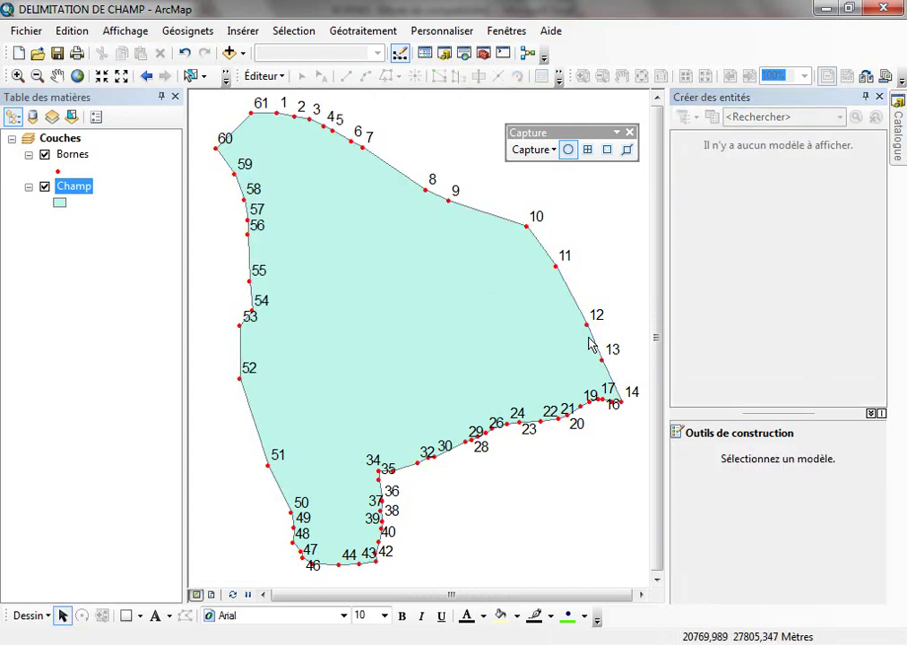
- Select the Superficie column in the Champ attribute table and leave the polygon record unselected
{"action": "right_click", "coordinate": [81, 198]}
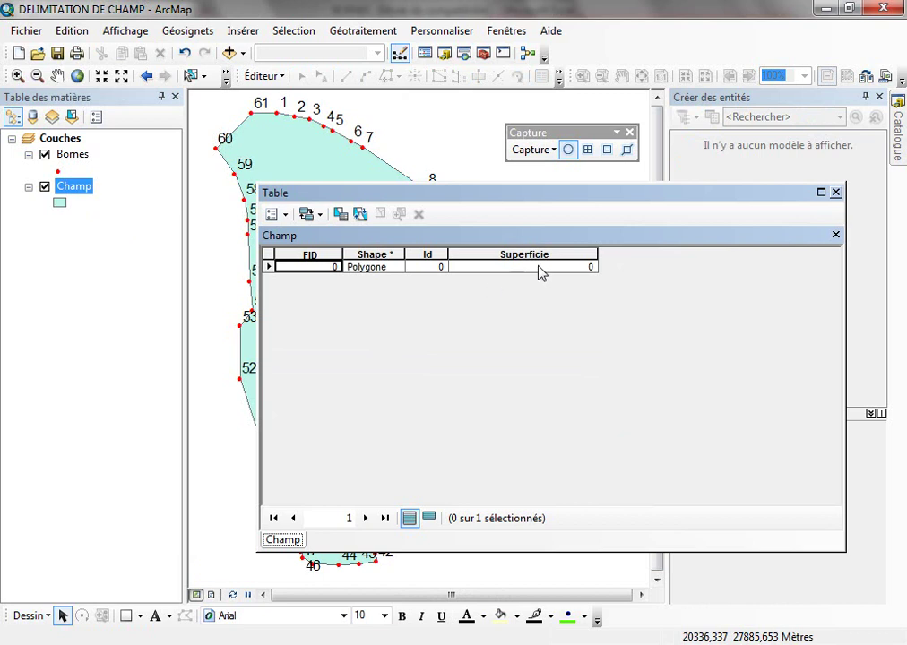
{"action": "left_click", "coordinate": [268, 267]}
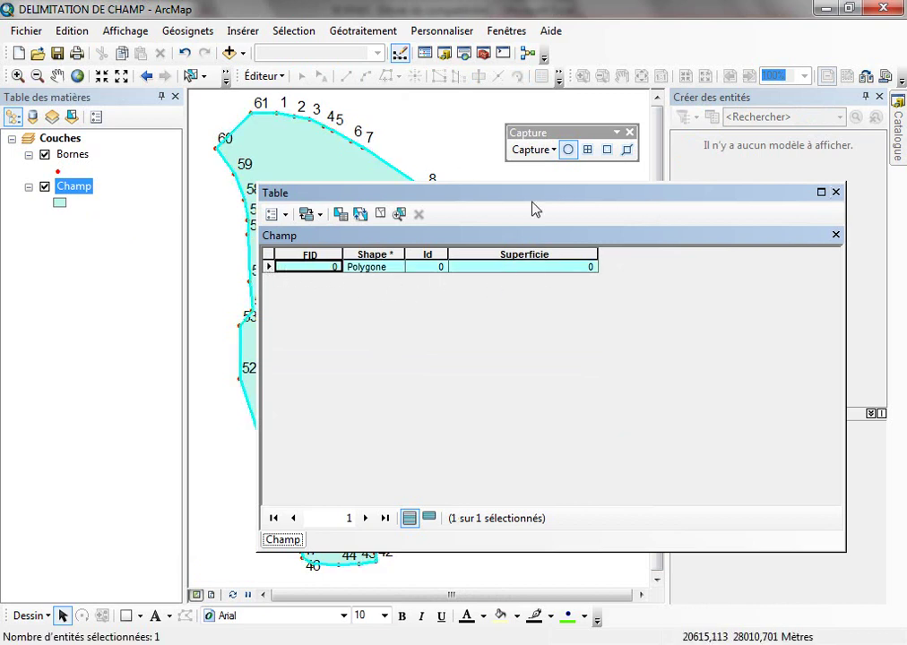
{"action": "left_click", "coordinate": [536, 255]}
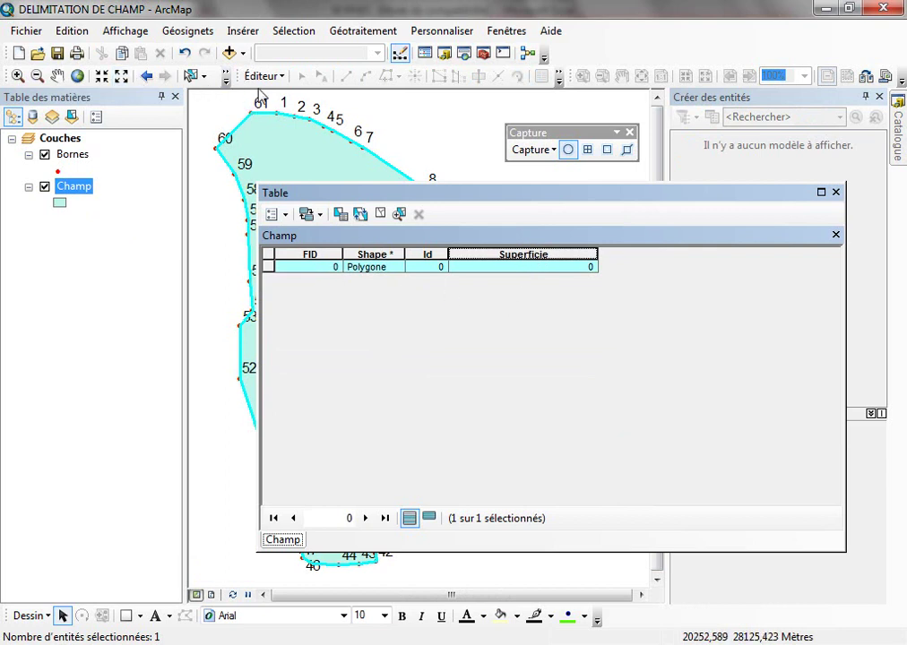
{"action": "left_click", "coordinate": [226, 78]}
{"action": "left_click", "coordinate": [160, 95]}
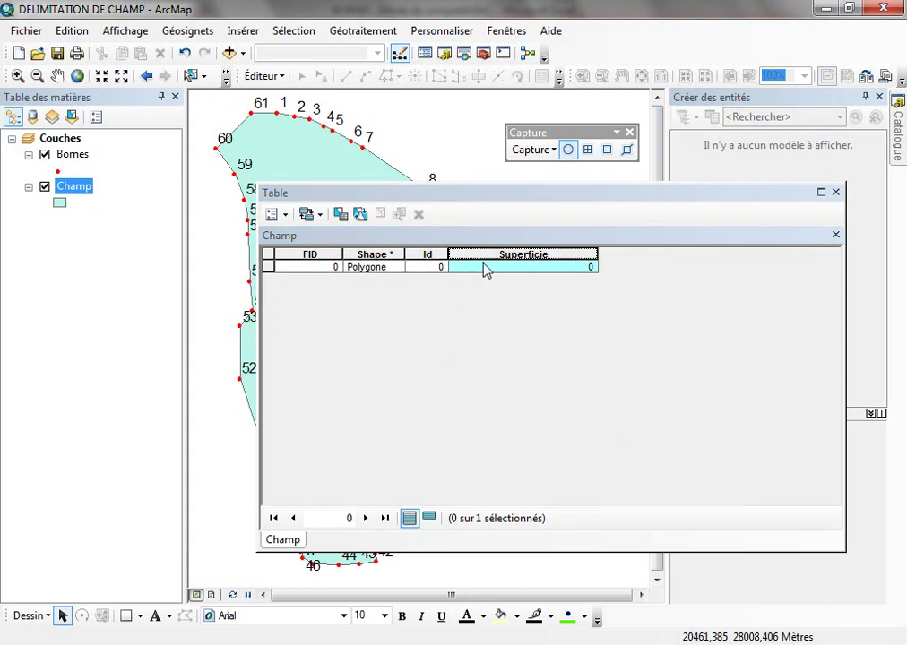
{"action": "left_click", "coordinate": [496, 268]}
{"action": "left_click", "coordinate": [506, 255]}
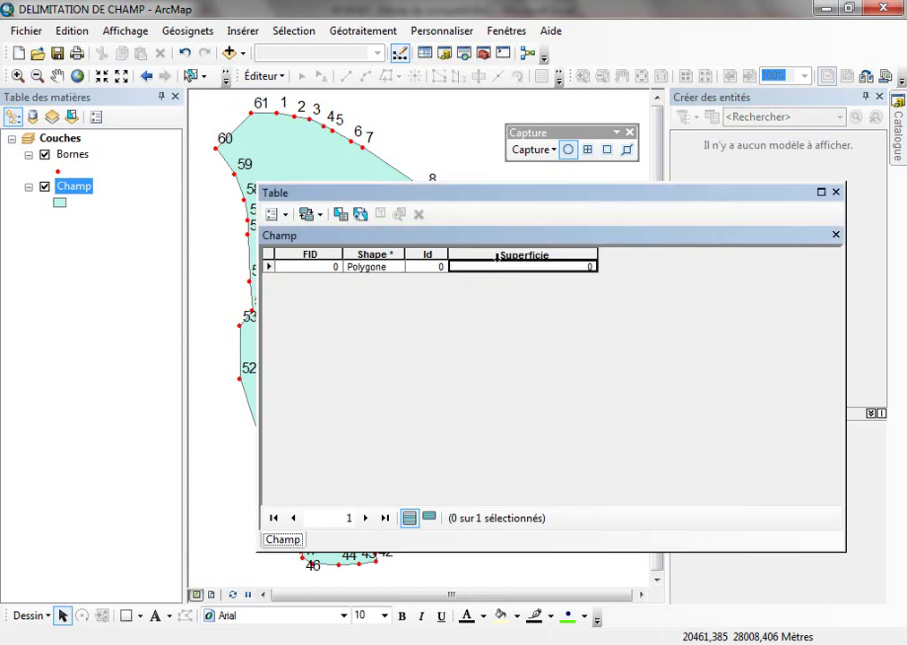
{"action": "right_click", "coordinate": [516, 257]}
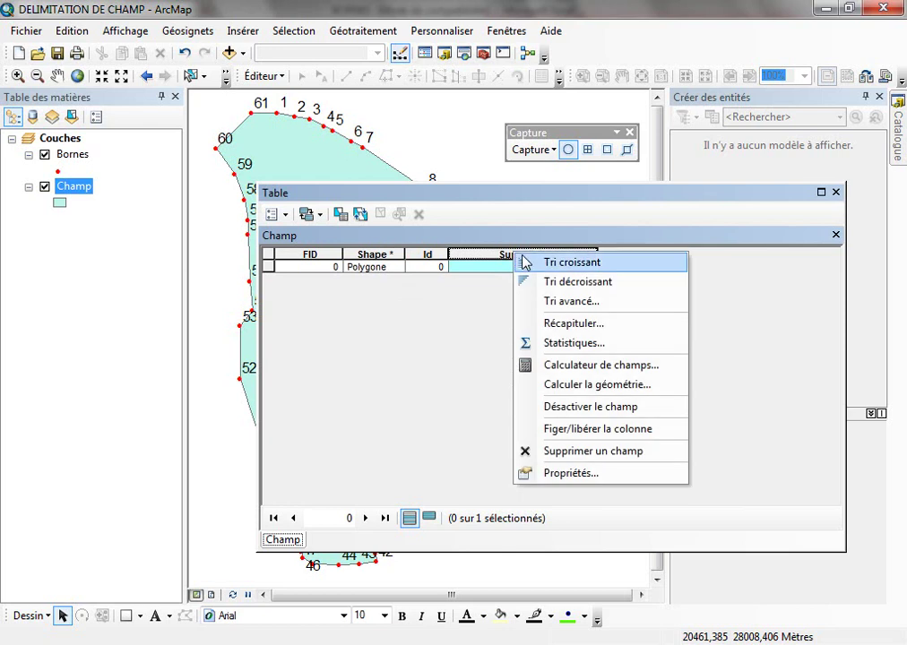
{"action": "left_click", "coordinate": [568, 368]}
{"action": "left_click", "coordinate": [493, 367]}
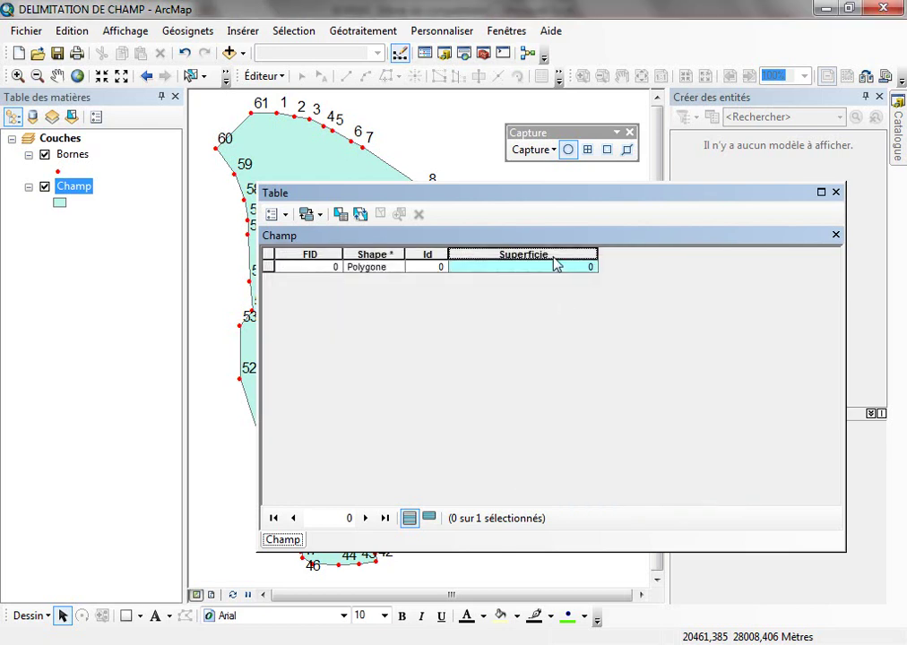
- Calculate the geometry of the Superficie column using the Surface property, and close the Champ attribute table
{"action": "right_click", "coordinate": [556, 263]}
{"action": "left_click", "coordinate": [611, 394]}
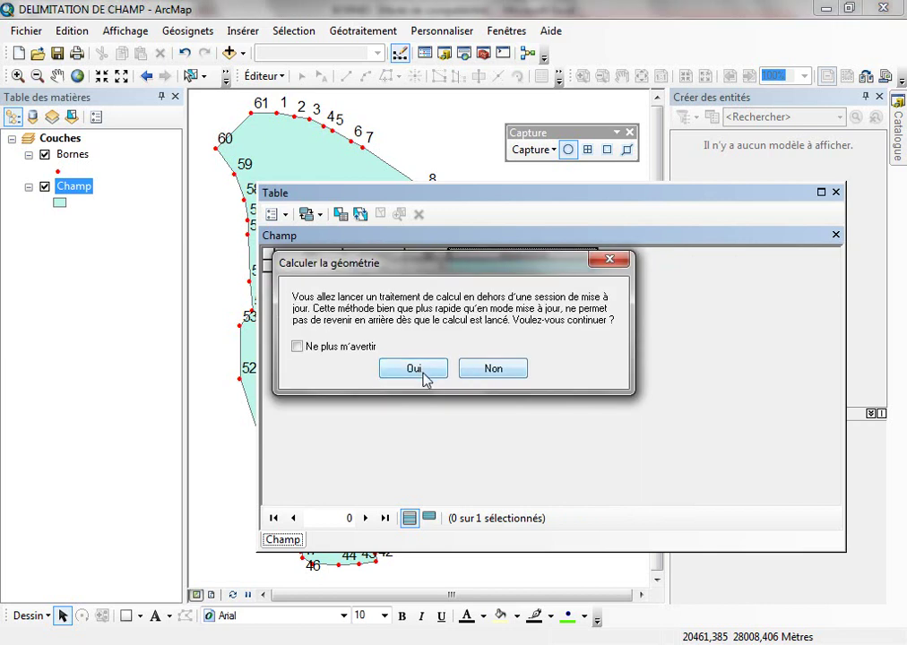
{"action": "left_click", "coordinate": [427, 373]}
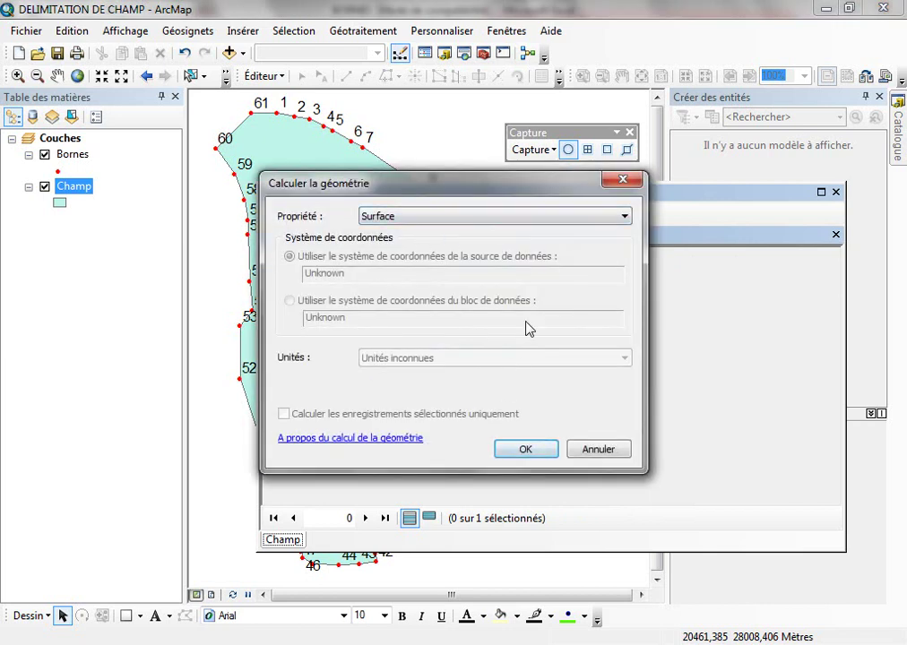
{"action": "left_click", "coordinate": [486, 217]}
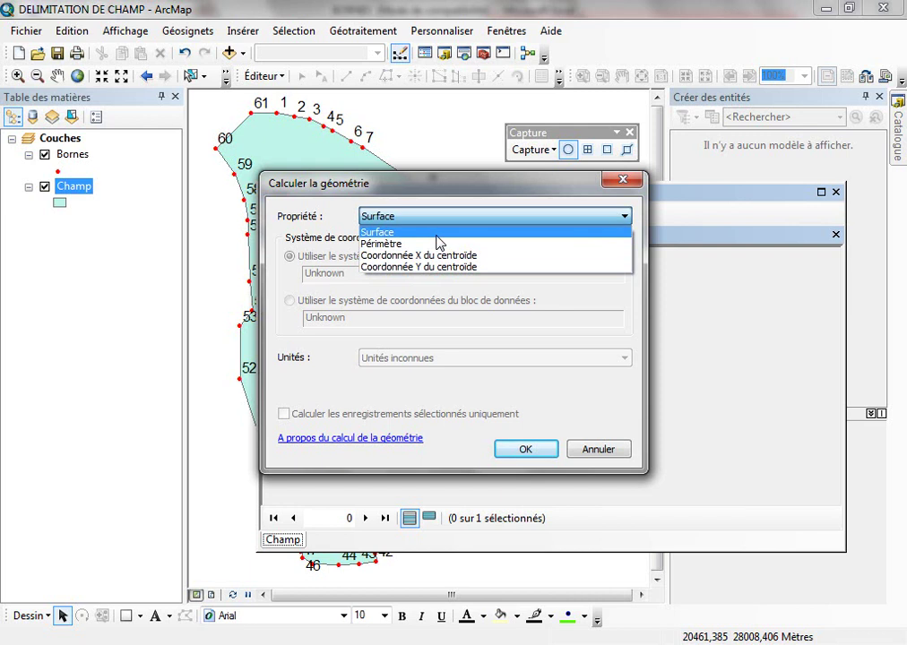
{"action": "left_click", "coordinate": [435, 235]}
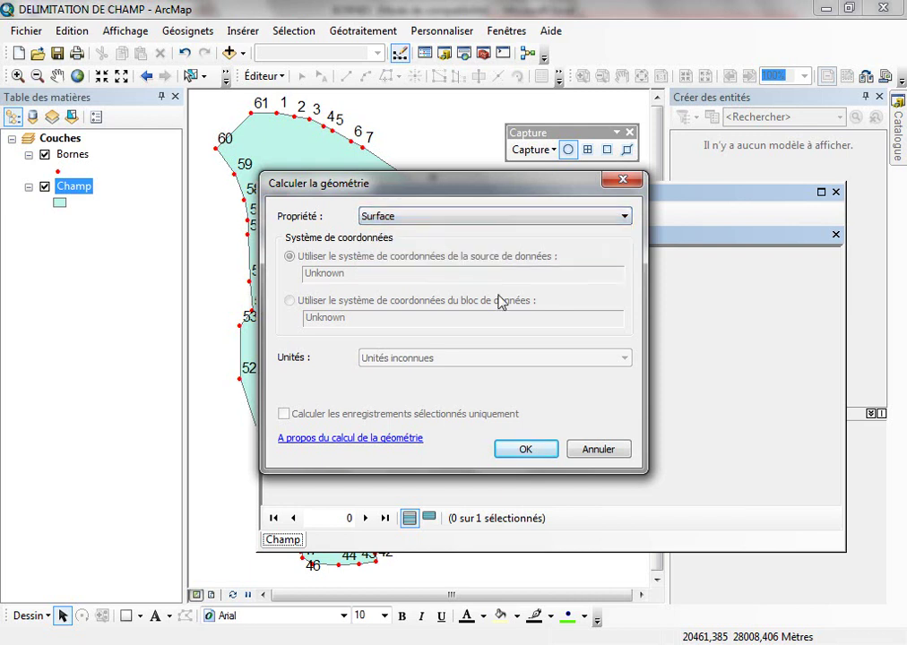
{"action": "left_click", "coordinate": [531, 451]}
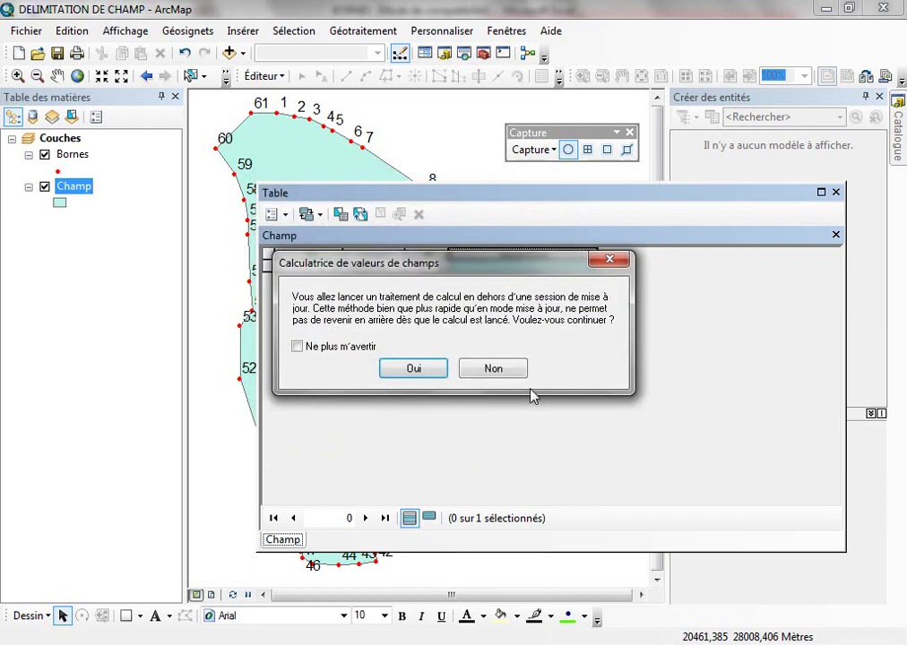
{"action": "left_click", "coordinate": [421, 371]}
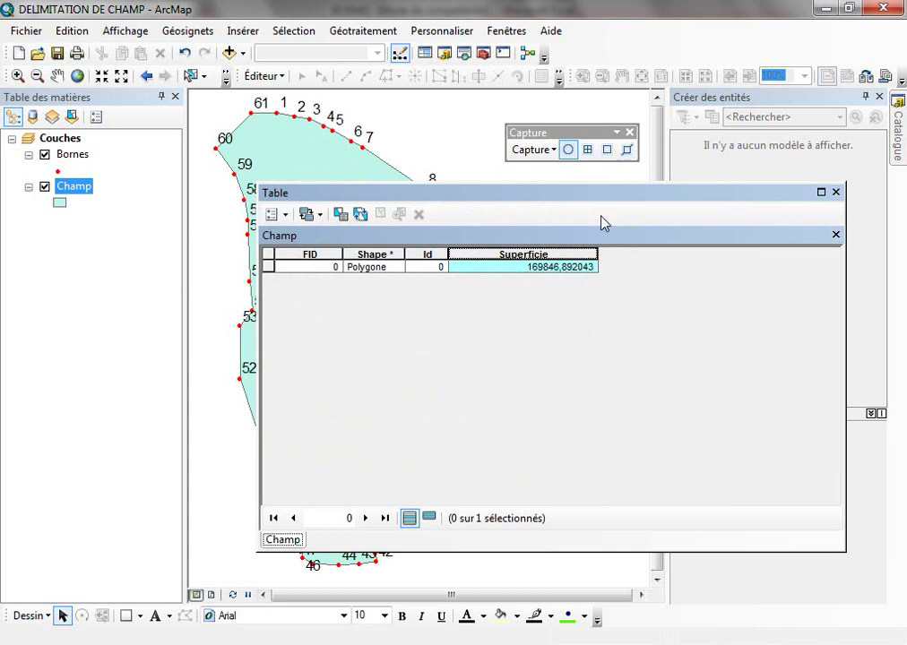
{"action": "left_click", "coordinate": [836, 192]}
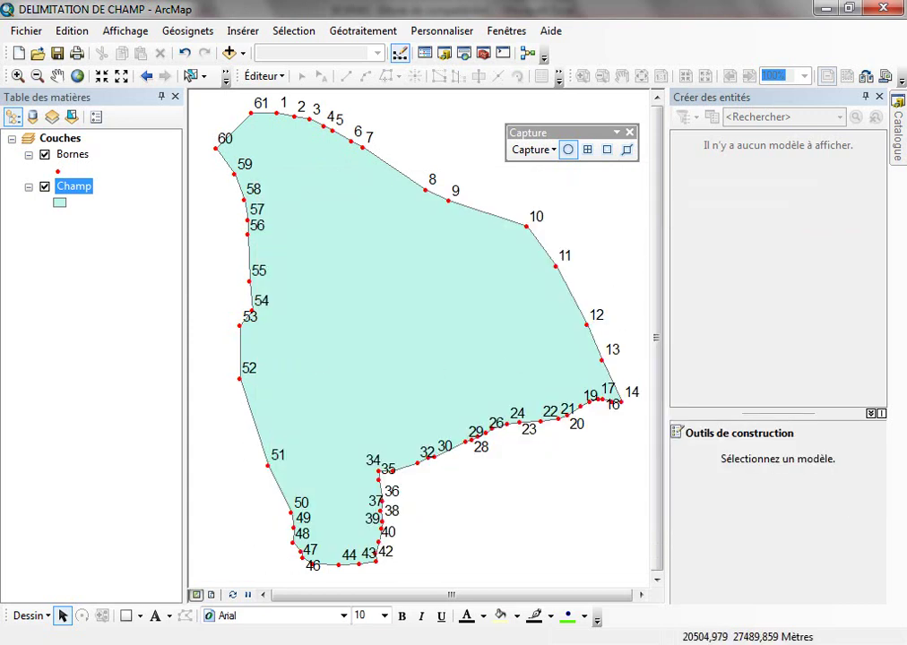
- Switch the map to layout view and dock the floating Capture toolbar among the other toolbars
{"action": "left_click", "coordinate": [211, 595]}
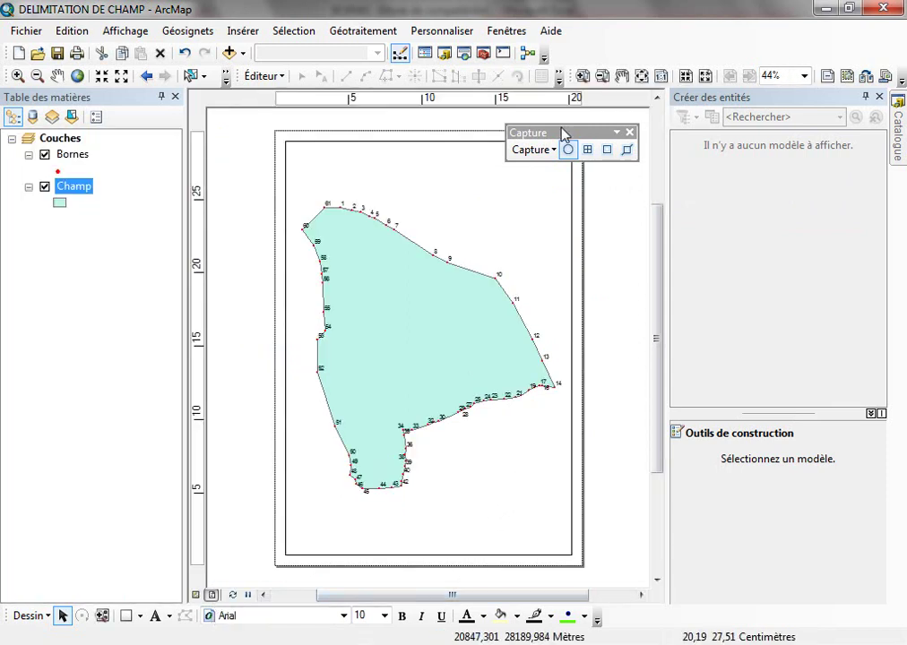
{"action": "left_click_drag", "start_coordinate": [566, 139], "coordinate": [603, 55]}
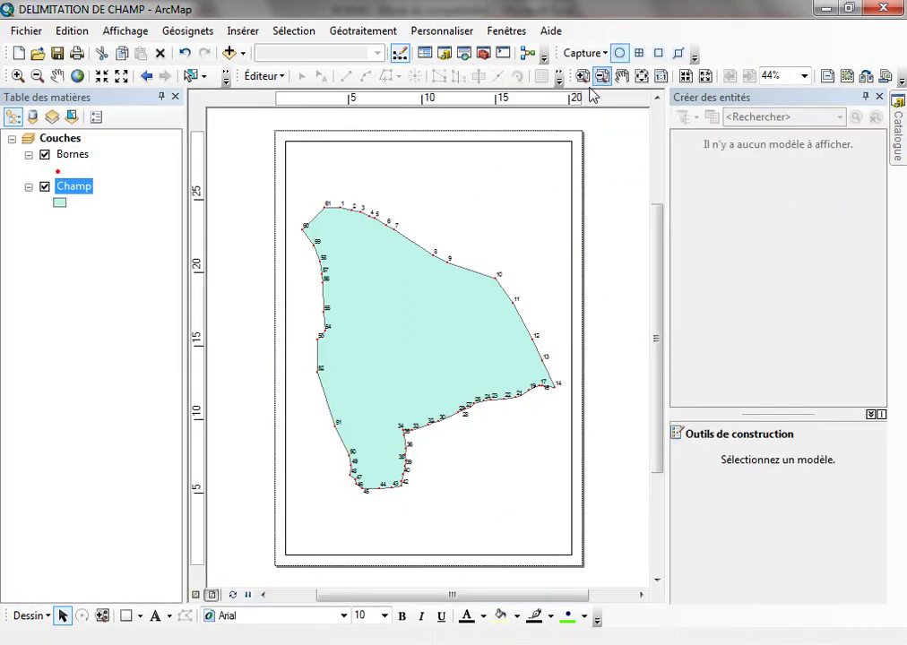
- Set the layout page to A3 portrait and scale the map elements proportionally to the new page size
{"action": "right_click", "coordinate": [242, 261]}
{"action": "left_click", "coordinate": [324, 328]}
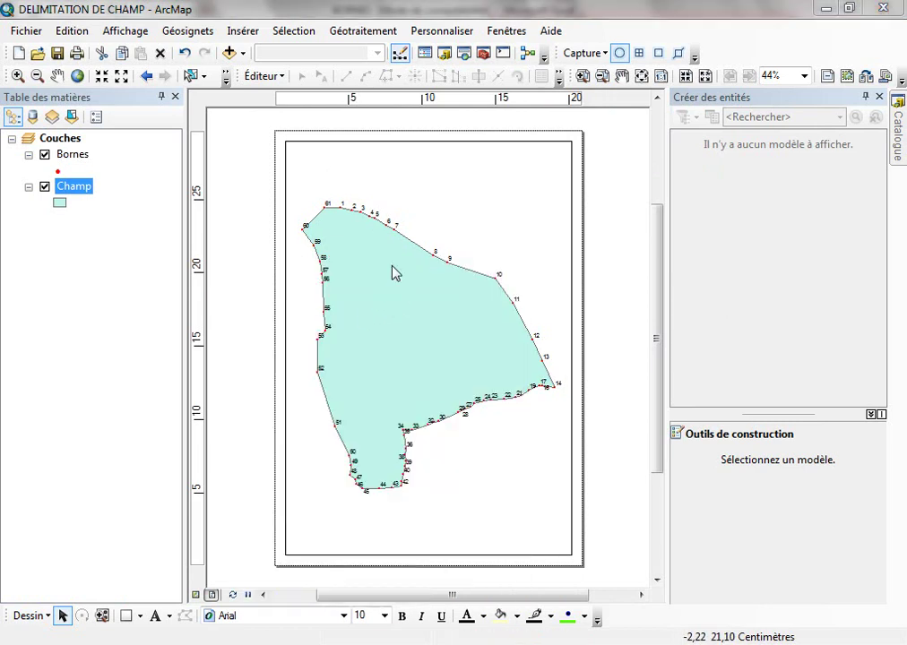
{"action": "left_click", "coordinate": [473, 235]}
{"action": "scroll", "coordinate": [391, 300], "scroll_direction": "up", "scroll_amount": 2}
{"action": "left_click", "coordinate": [362, 308]}
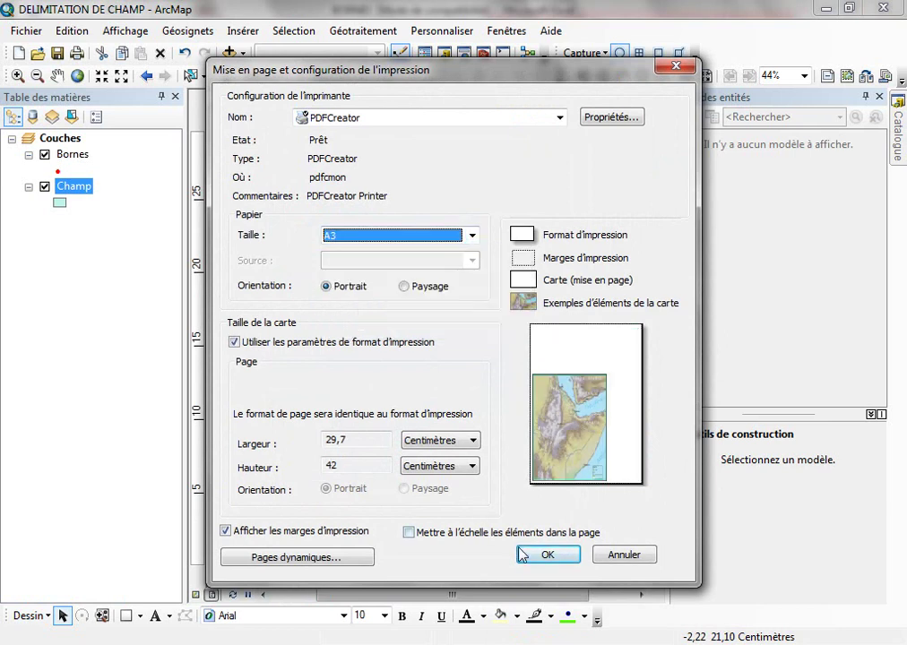
{"action": "left_click", "coordinate": [410, 534]}
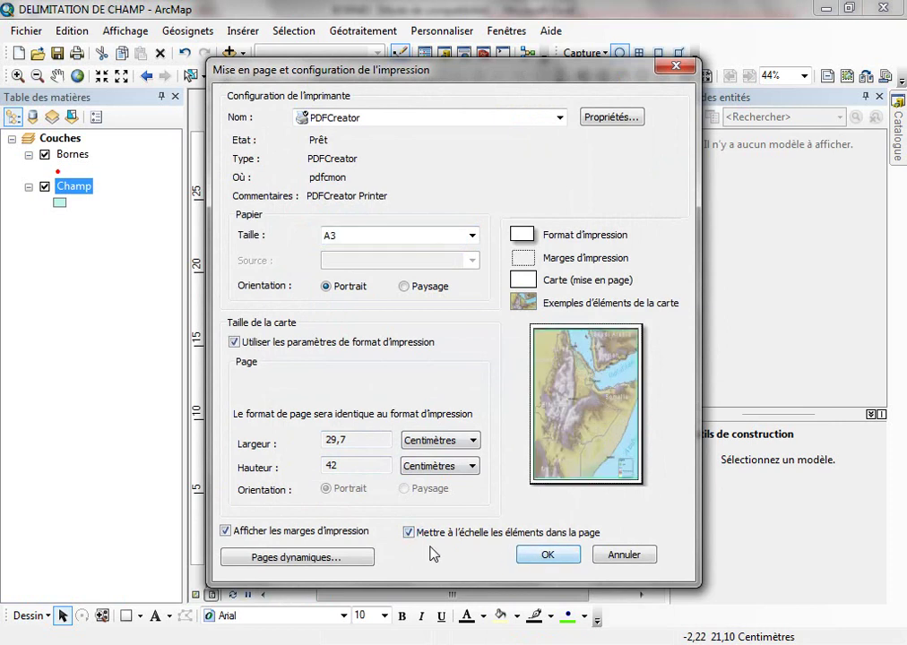
{"action": "left_click", "coordinate": [548, 556]}
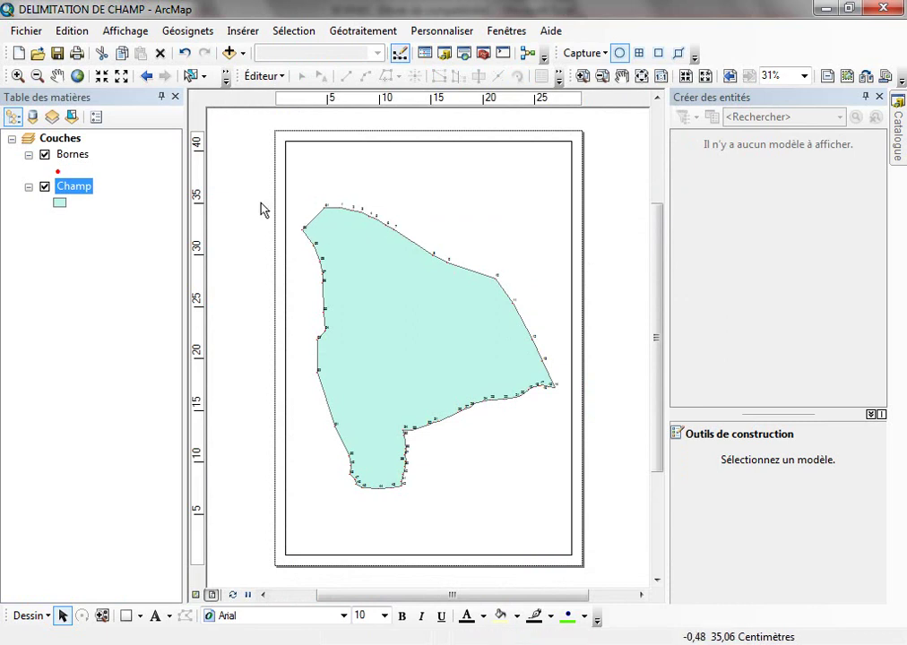
- Change the Champ layer's polygon symbol to the unfilled Creux style
{"action": "left_click", "coordinate": [59, 204]}
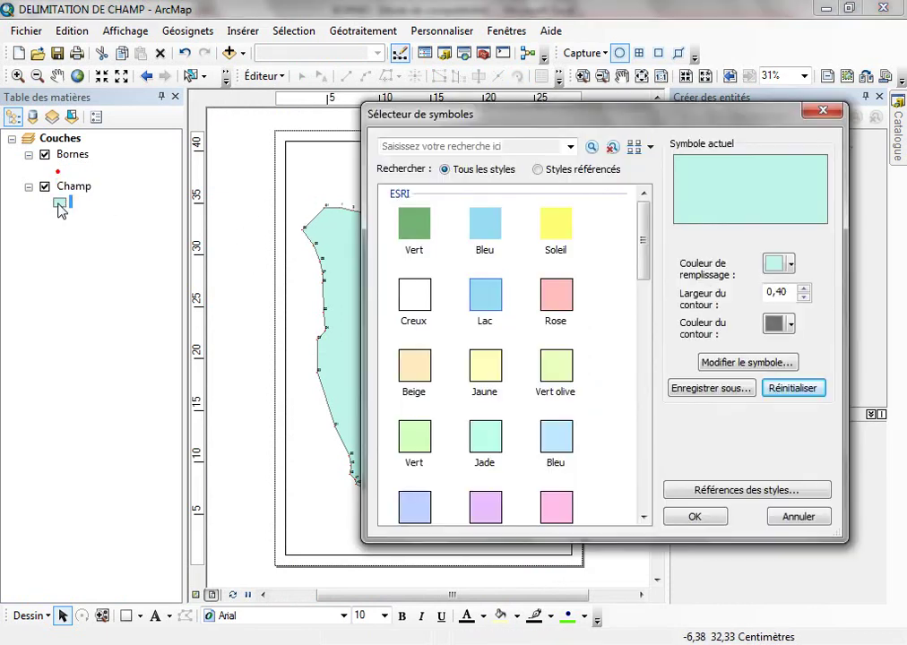
{"action": "left_click", "coordinate": [414, 294]}
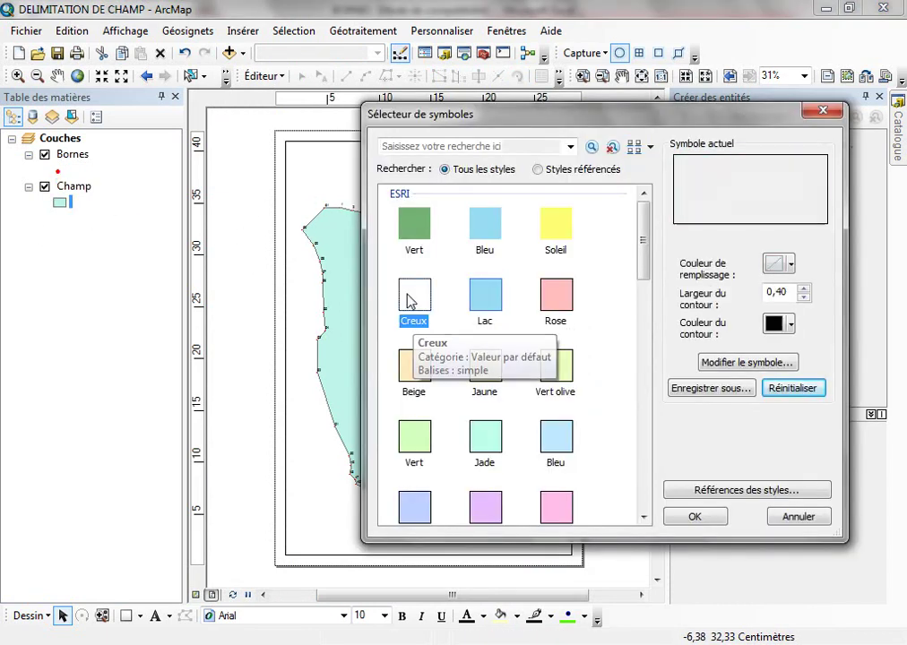
{"action": "left_click", "coordinate": [690, 517]}
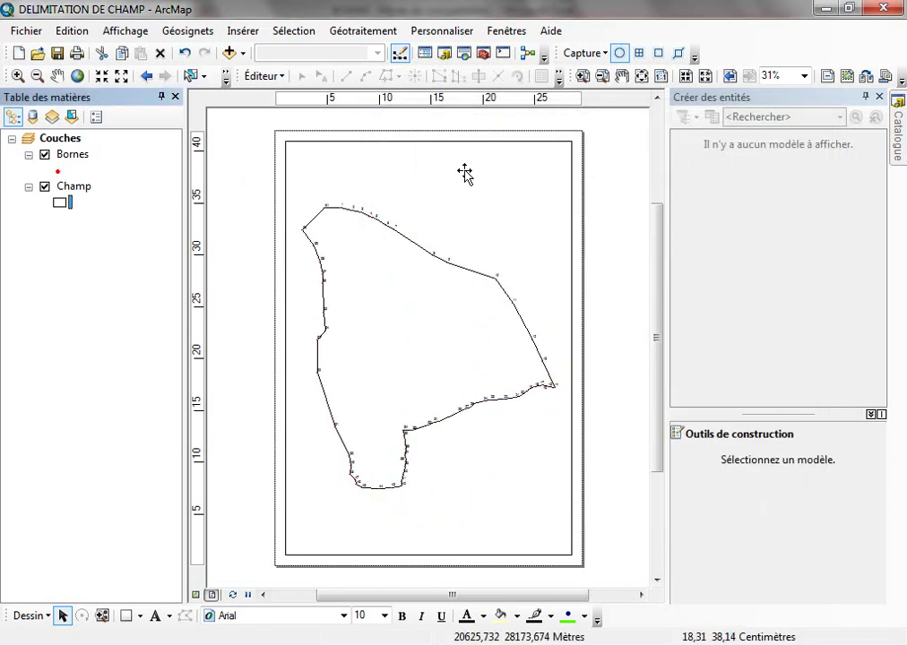
- Undock the Éditeur toolbar and close it
{"action": "left_click_drag", "start_coordinate": [226, 75], "coordinate": [281, 205]}
{"action": "left_click", "coordinate": [624, 205]}
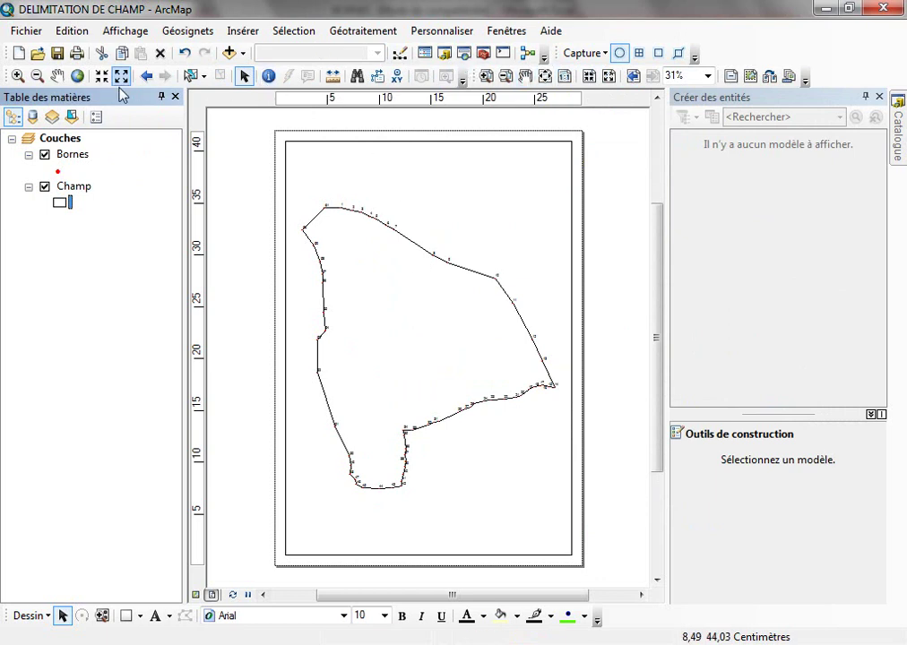
- Set the Couches data frame's map units to Mètres and its reference scale to 1:2 000
{"action": "double_click", "coordinate": [59, 144]}
{"action": "left_click", "coordinate": [418, 275]}
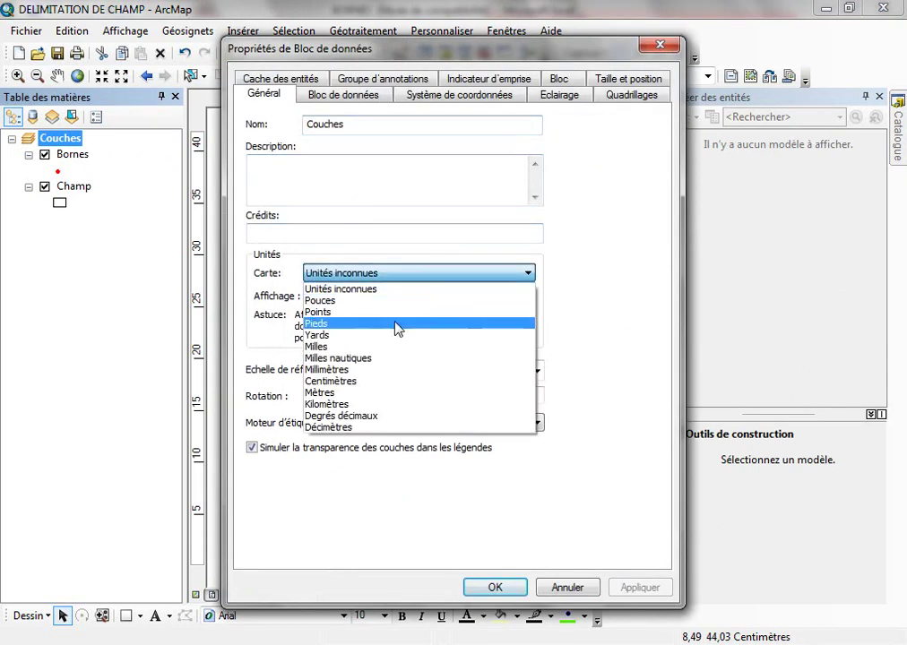
{"action": "left_click", "coordinate": [413, 393]}
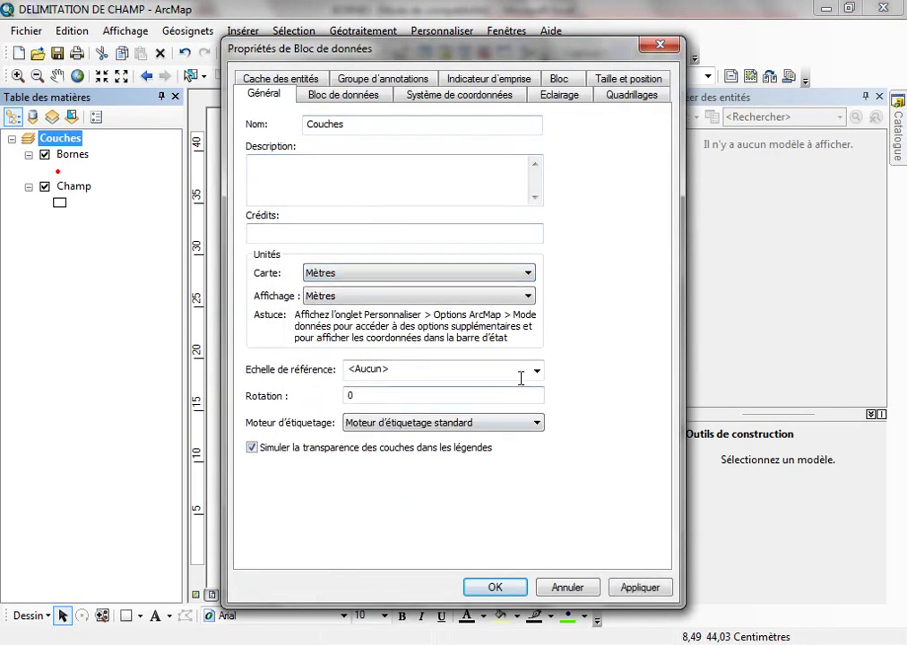
{"action": "left_click", "coordinate": [421, 368]}
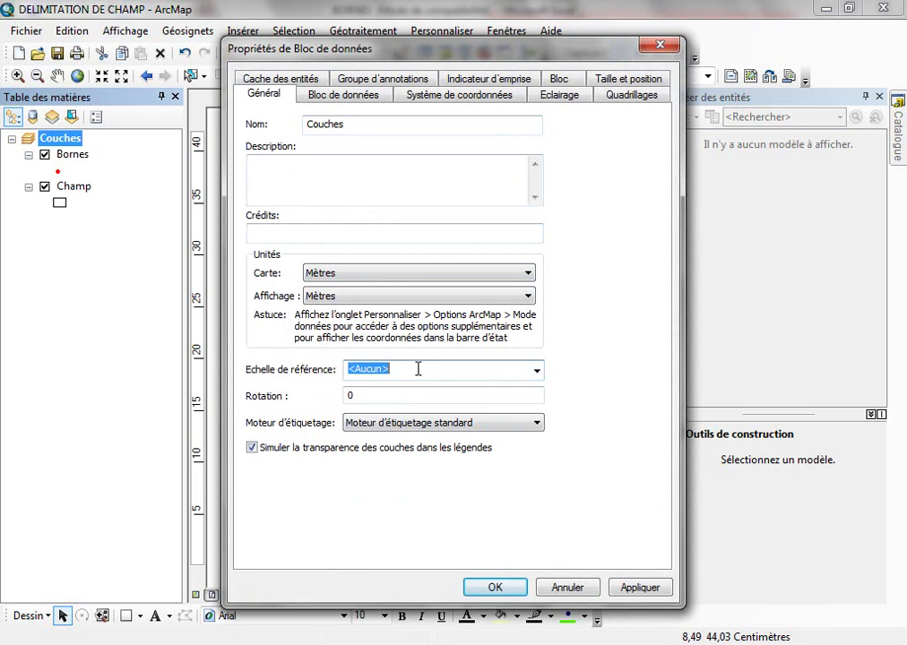
{"action": "type", "text": "2000"}
{"action": "left_click", "coordinate": [495, 587]}
- Set the layout's map scale to 1:2 000
{"action": "left_click", "coordinate": [307, 53]}
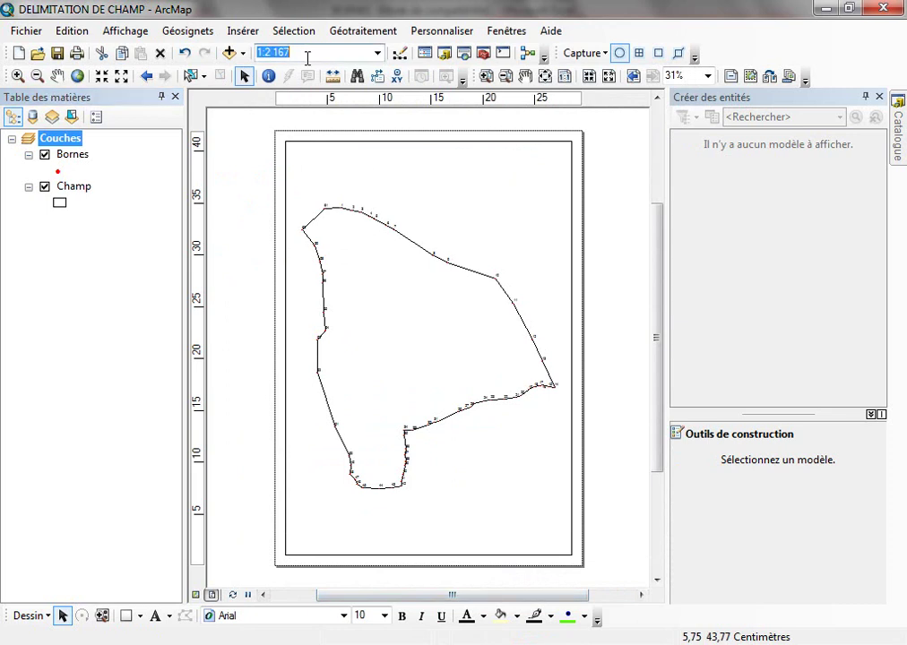
{"action": "type", "text": "2"}
{"action": "key", "text": "Return"}
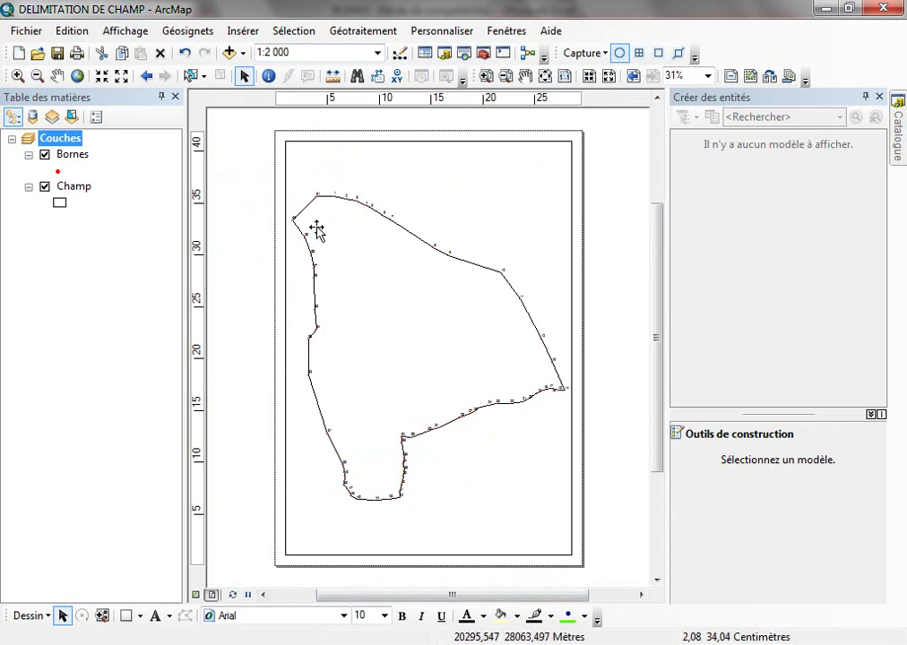
- Start a new grid of type Carroyage for the Couches data frame, keeping the name Carroyage
{"action": "double_click", "coordinate": [64, 141]}
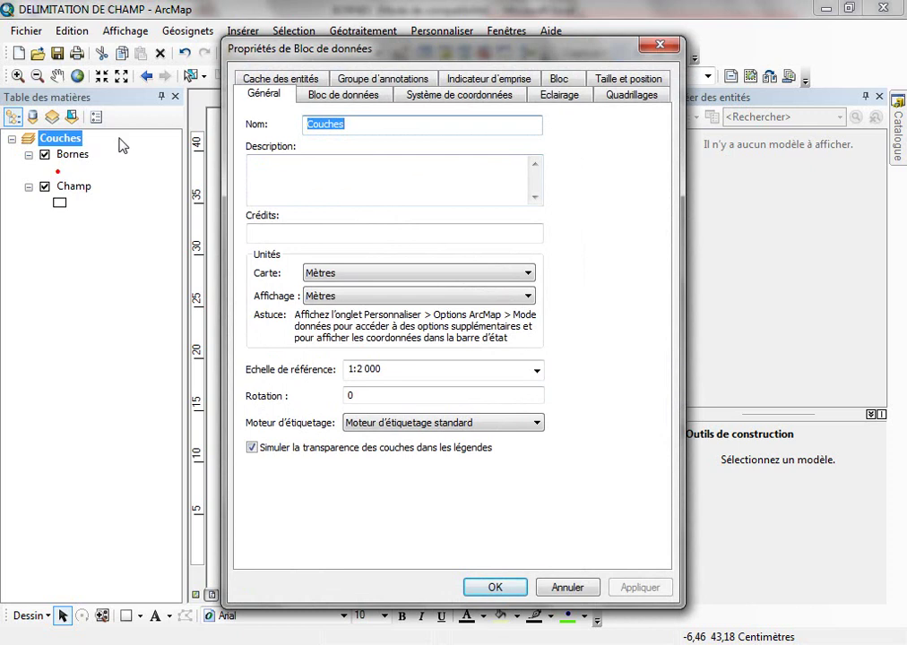
{"action": "left_click", "coordinate": [626, 96]}
{"action": "left_click", "coordinate": [573, 159]}
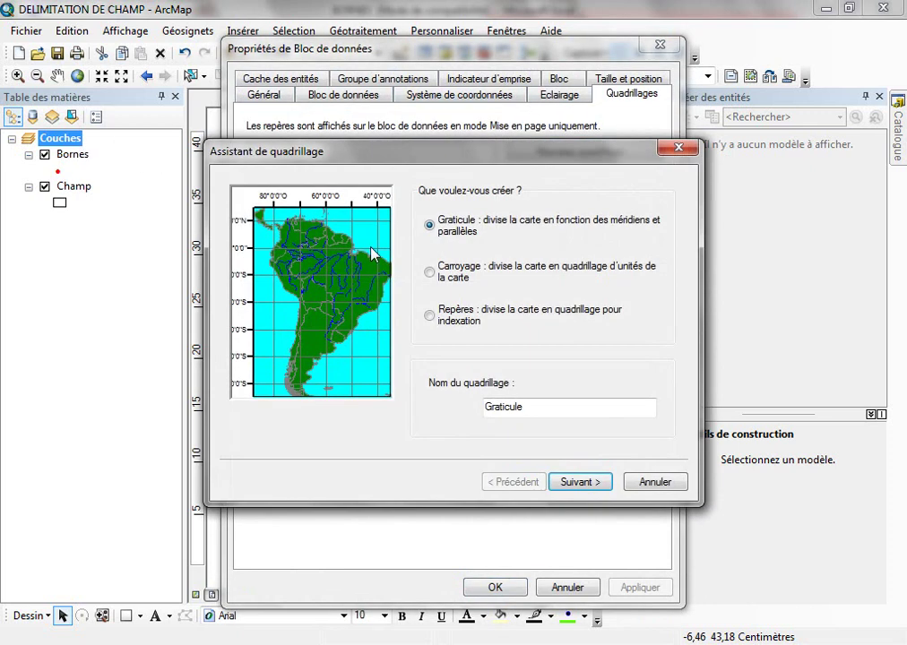
{"action": "left_click", "coordinate": [430, 273]}
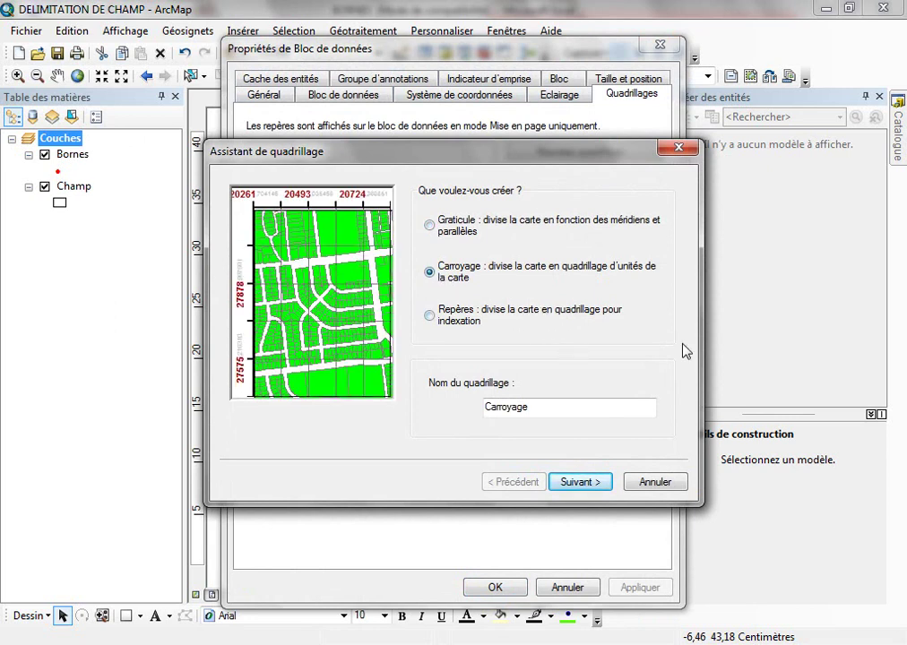
{"action": "left_click", "coordinate": [574, 484]}
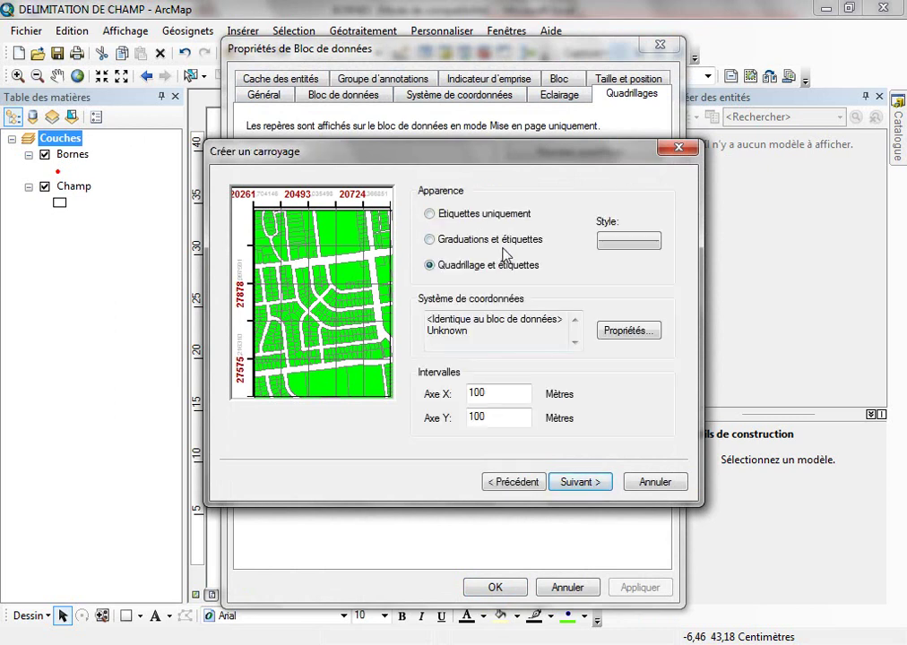
- Give the grid the Graduations et étiquettes appearance with 200 m intervals on the X and Y axes, keeping the default label settings
{"action": "left_click", "coordinate": [501, 243]}
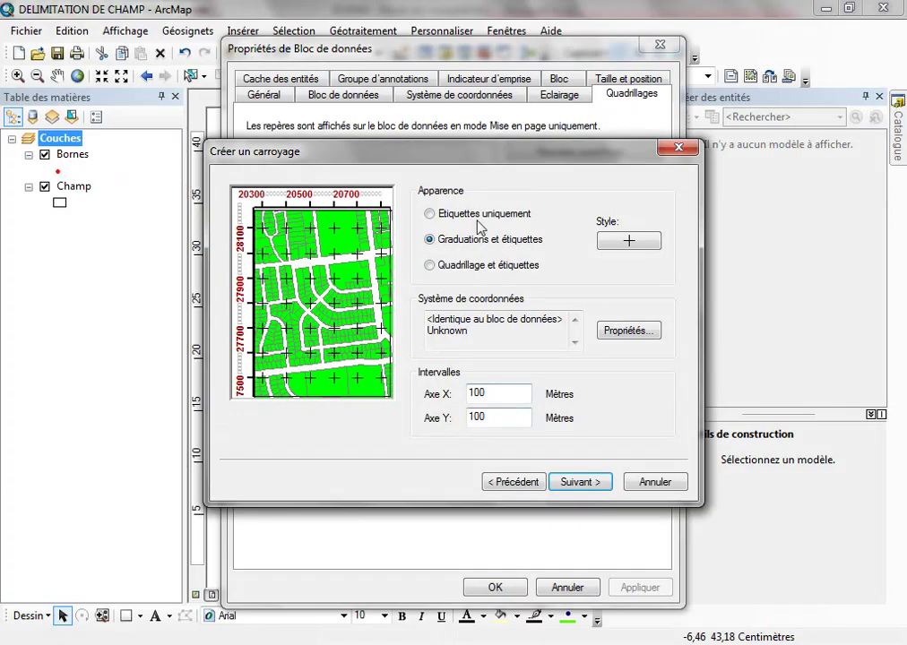
{"action": "double_click", "coordinate": [503, 398]}
{"action": "type", "text": "200"}
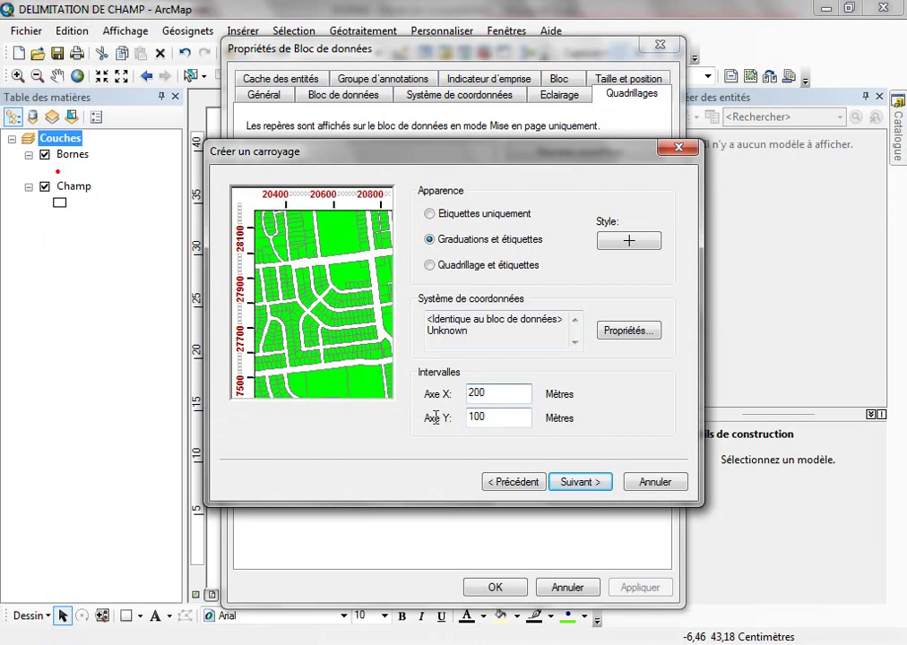
{"action": "key", "text": "Tab"}
{"action": "type", "text": "200"}
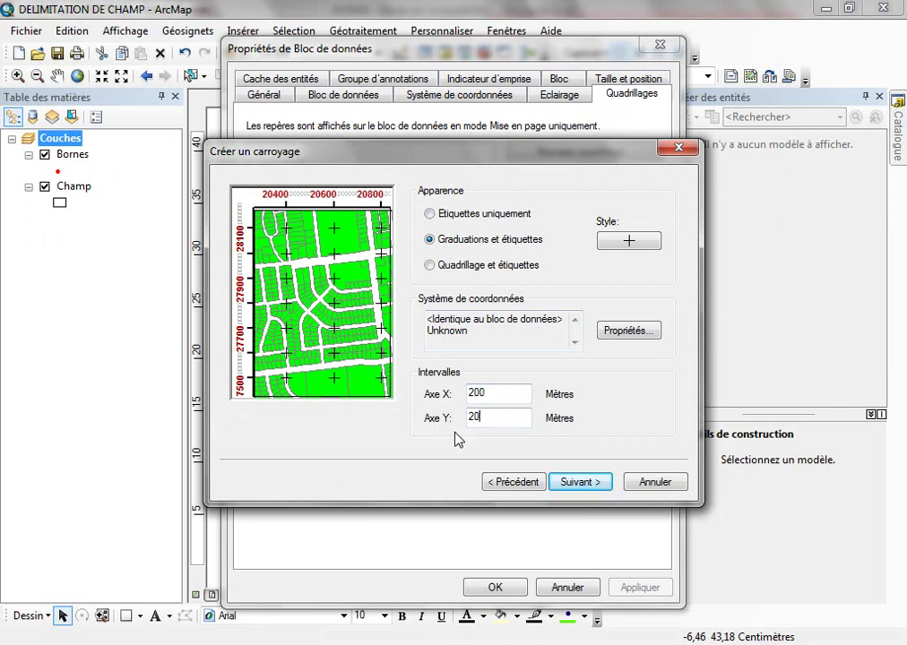
{"action": "left_click", "coordinate": [581, 483]}
{"action": "left_click", "coordinate": [580, 482]}
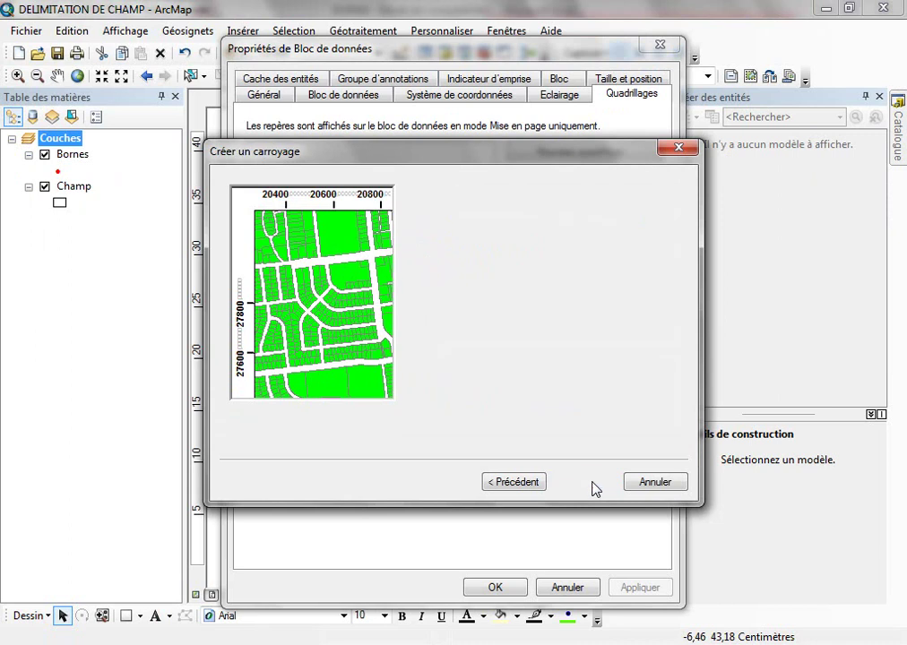
- Keep the border between grid and labels, add a border outside the grid, and finish creating the Carroyage grid
{"action": "left_click", "coordinate": [450, 220]}
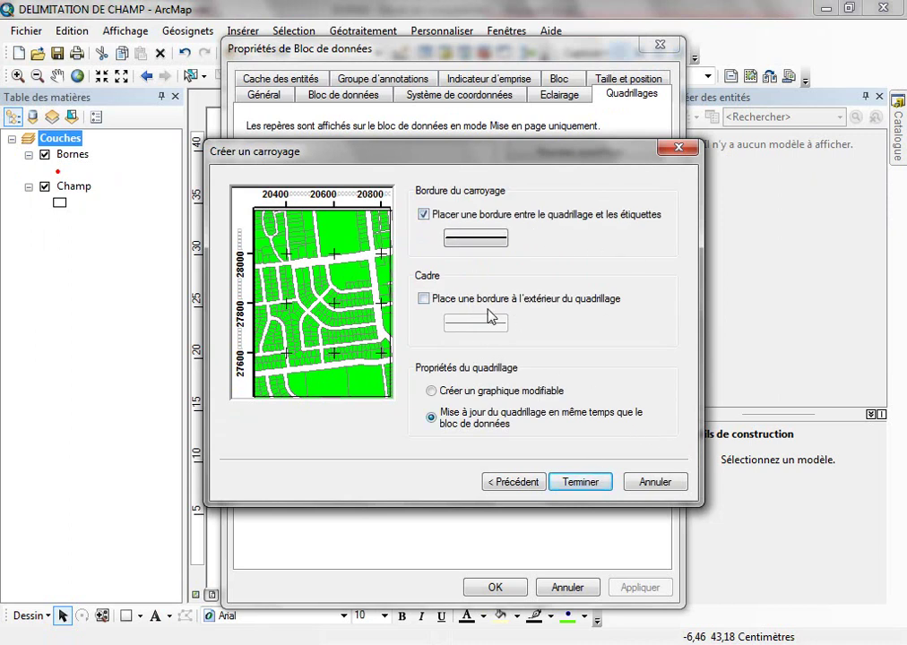
{"action": "left_click", "coordinate": [423, 299]}
{"action": "left_click", "coordinate": [592, 485]}
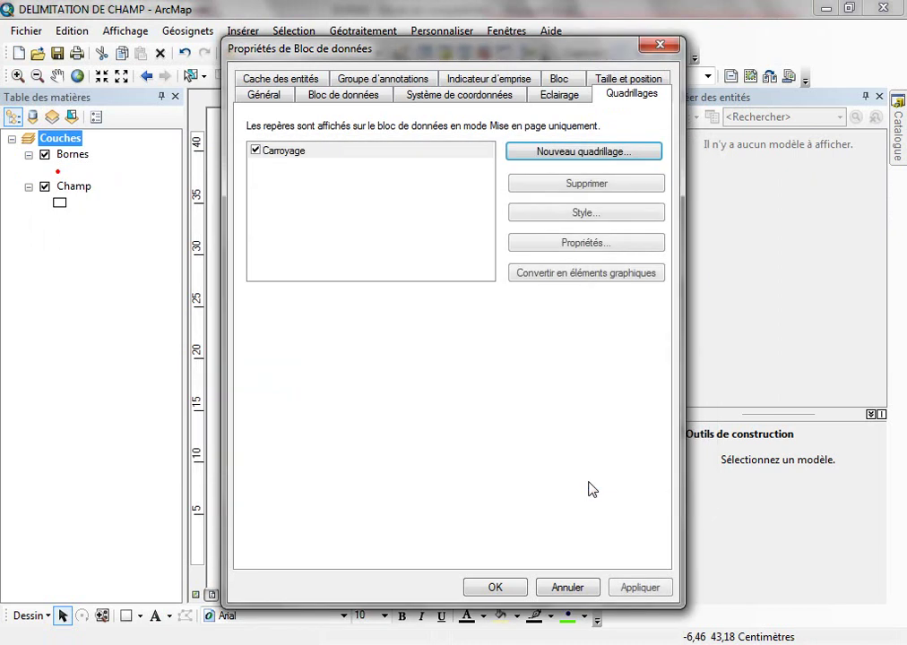
- Apply the Carroyage grid to the data frame and examine its coordinate labels along the map's upper edge
{"action": "left_click", "coordinate": [502, 590]}
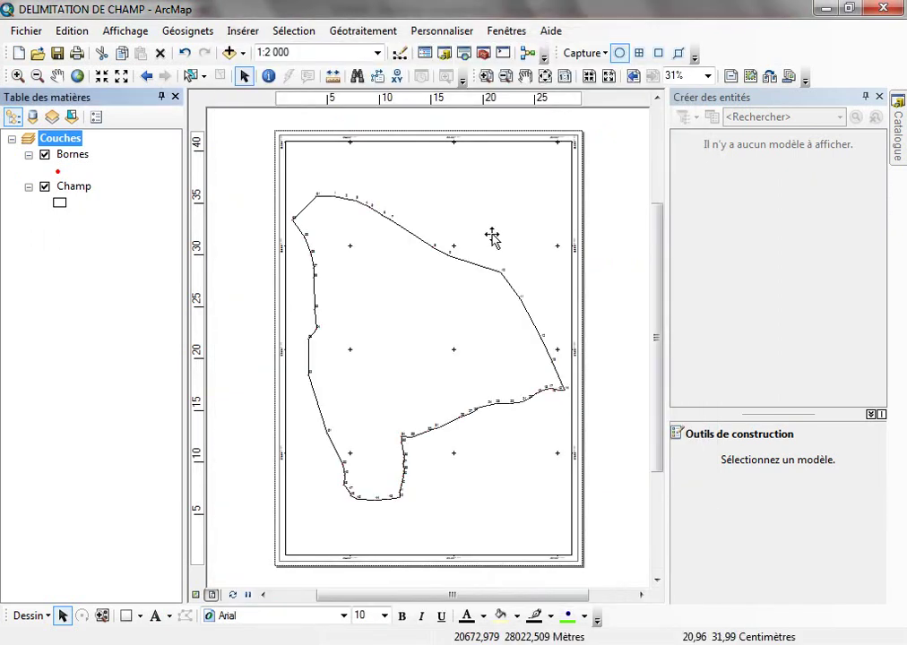
{"action": "left_click", "coordinate": [485, 76]}
{"action": "left_click_drag", "start_coordinate": [274, 125], "coordinate": [399, 179]}
{"action": "left_click_drag", "start_coordinate": [218, 257], "coordinate": [593, 420]}
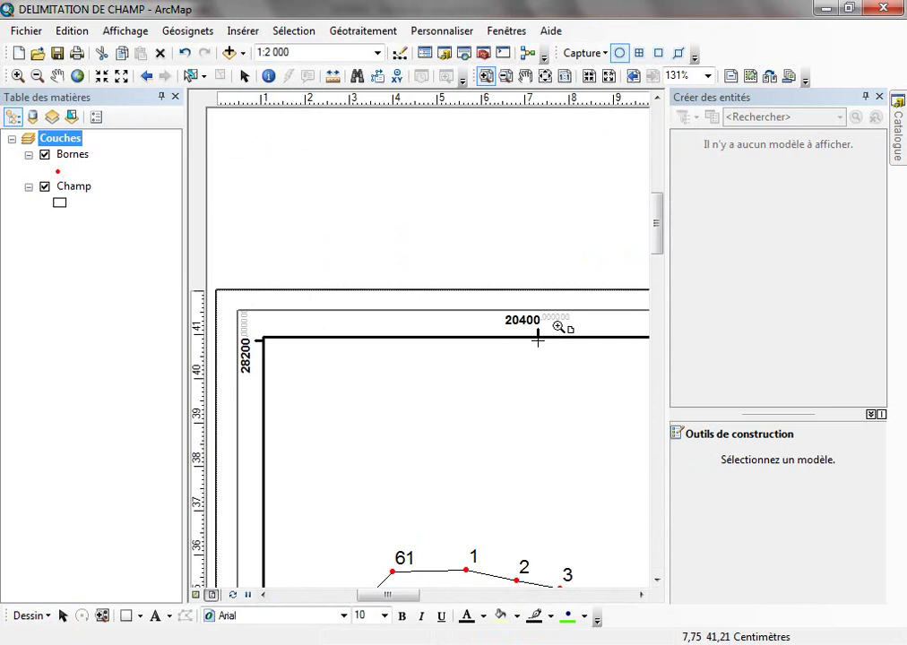
{"action": "left_click_drag", "start_coordinate": [492, 278], "coordinate": [627, 376]}
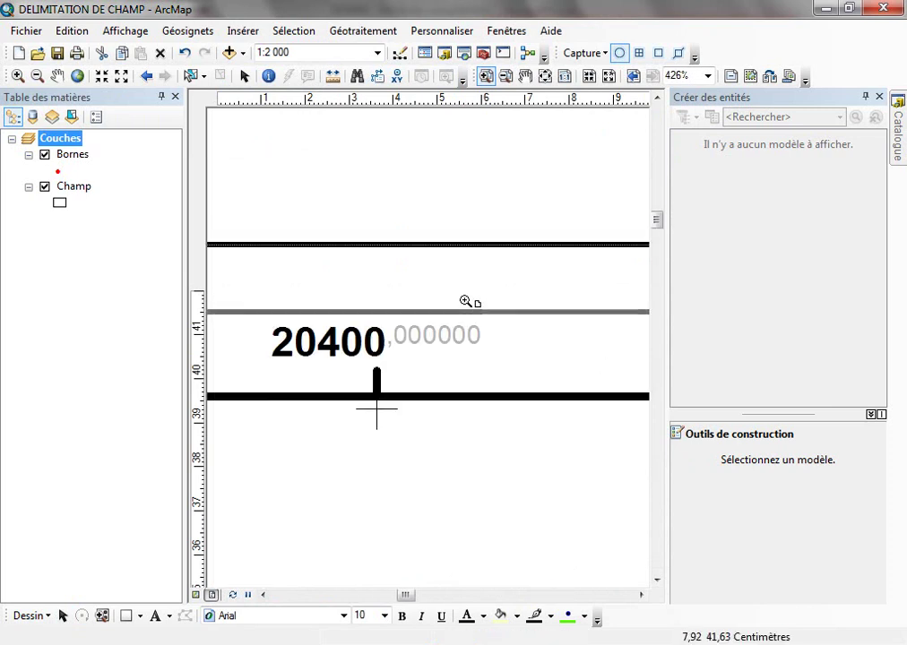
- Set the number format of the Carroyage grid labels to 0 decimal places
{"action": "double_click", "coordinate": [77, 144]}
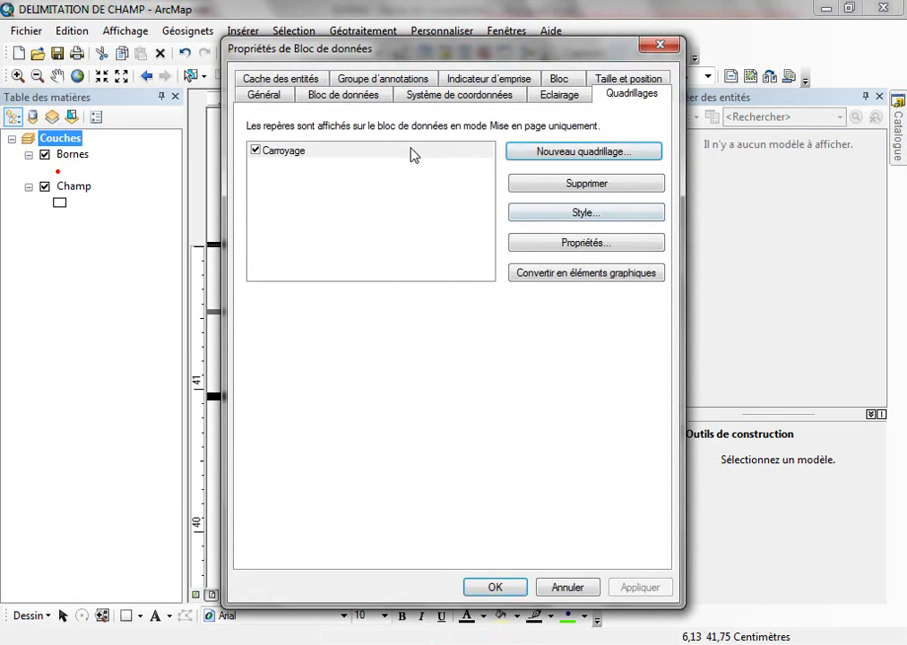
{"action": "double_click", "coordinate": [411, 151]}
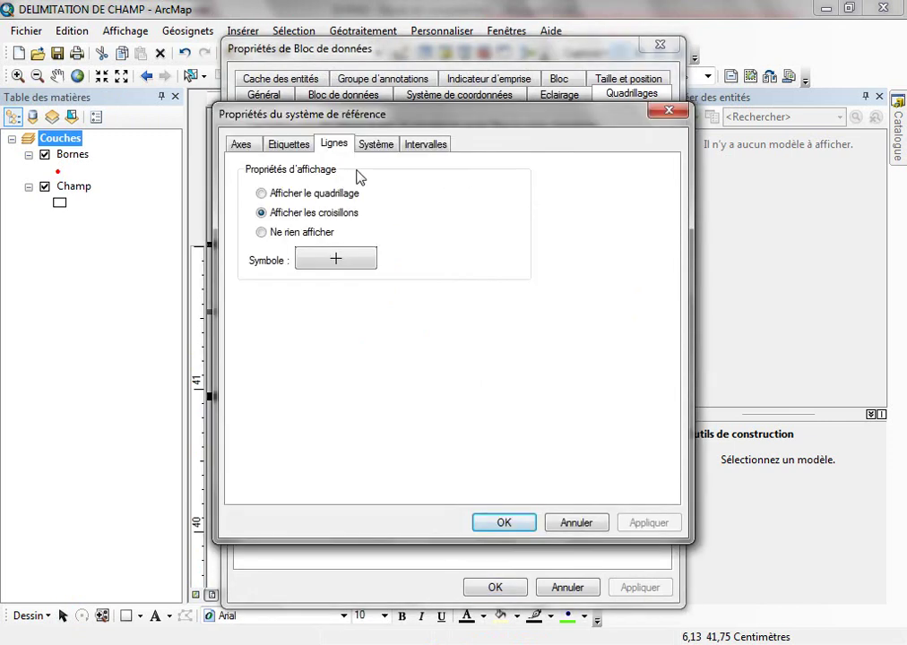
{"action": "left_click", "coordinate": [271, 144]}
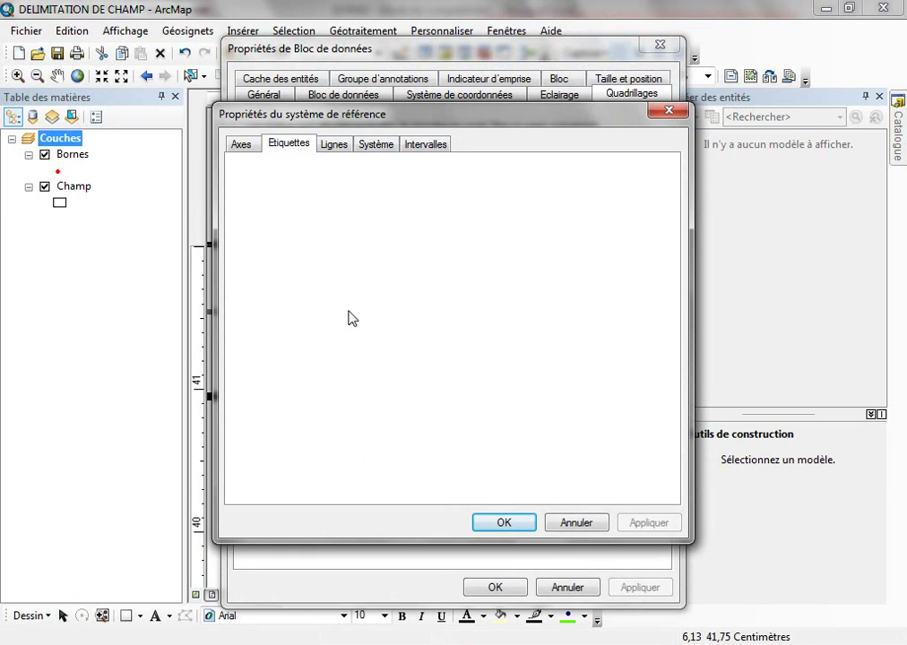
{"action": "left_click", "coordinate": [343, 382]}
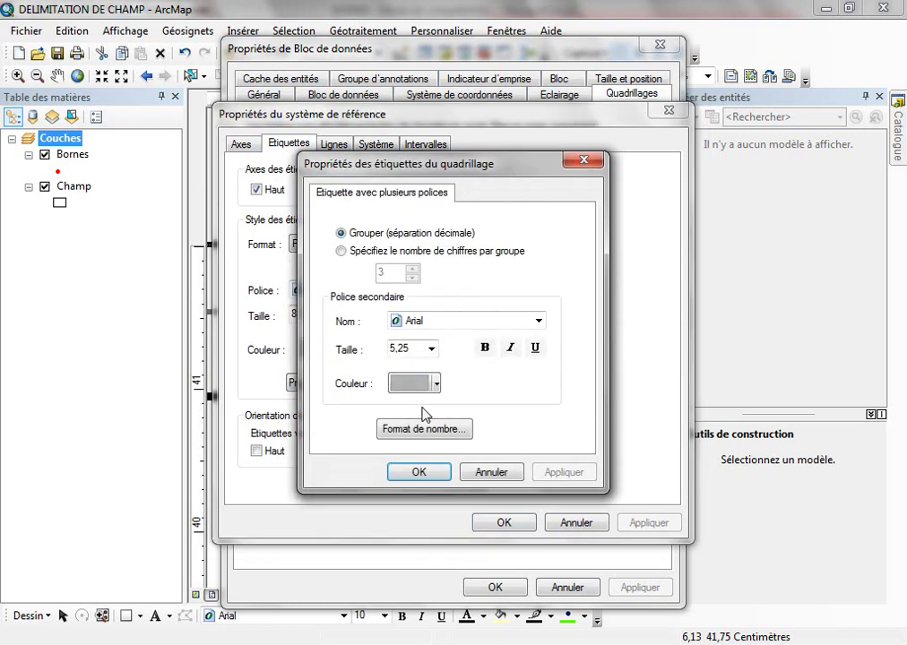
{"action": "left_click", "coordinate": [437, 434]}
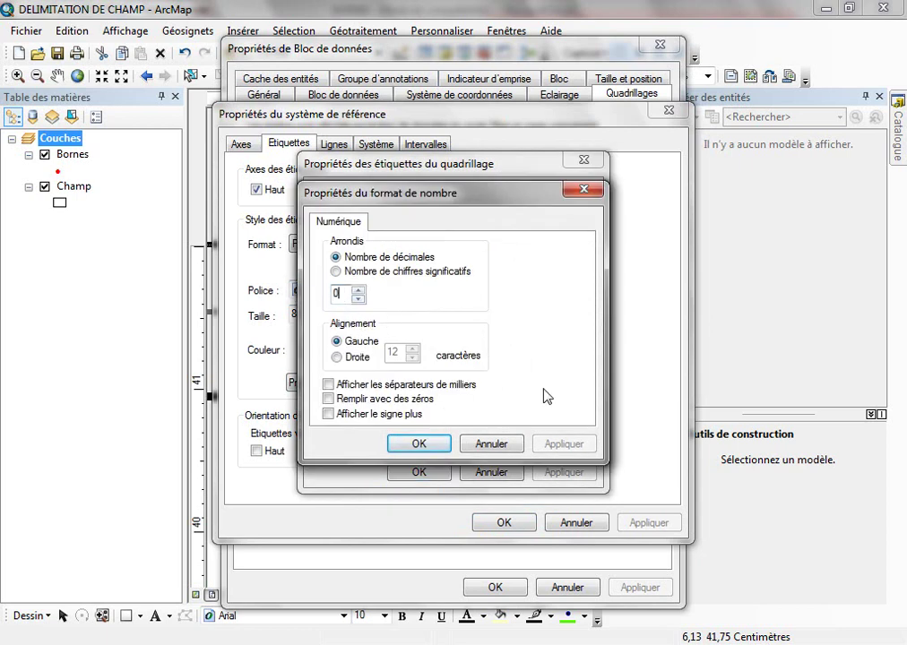
{"action": "left_click", "coordinate": [419, 445]}
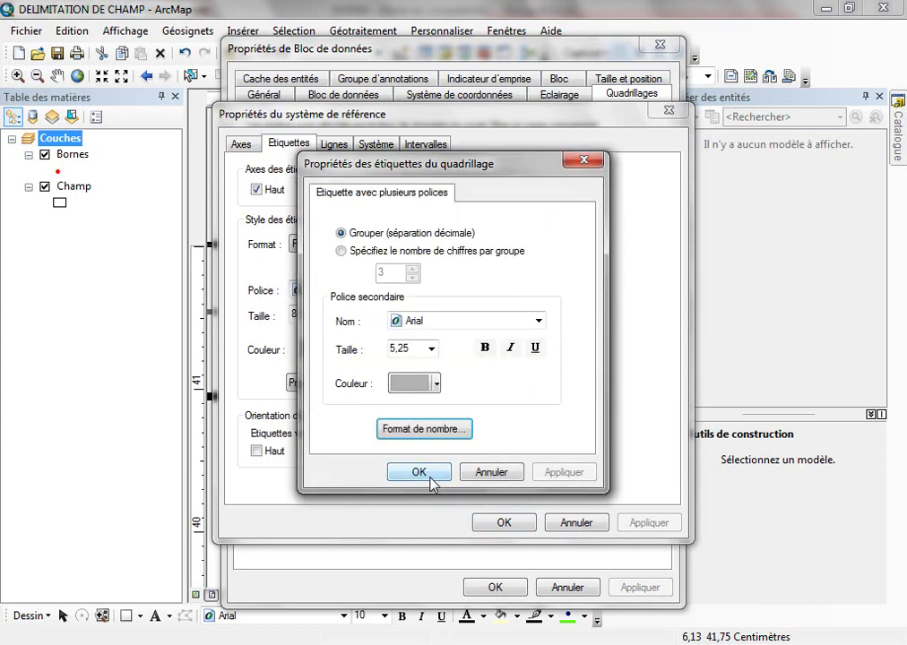
{"action": "left_click", "coordinate": [419, 475]}
- Set the grid label font size to 10 and apply the changes to the data frame
{"action": "left_click", "coordinate": [344, 314]}
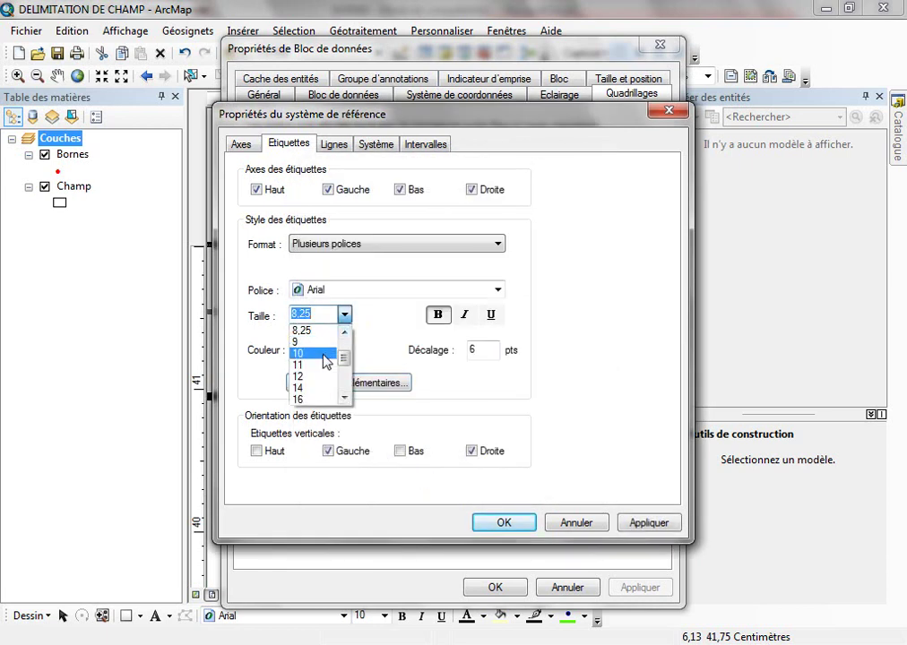
{"action": "left_click", "coordinate": [325, 354]}
{"action": "left_click", "coordinate": [504, 524]}
{"action": "left_click", "coordinate": [497, 588]}
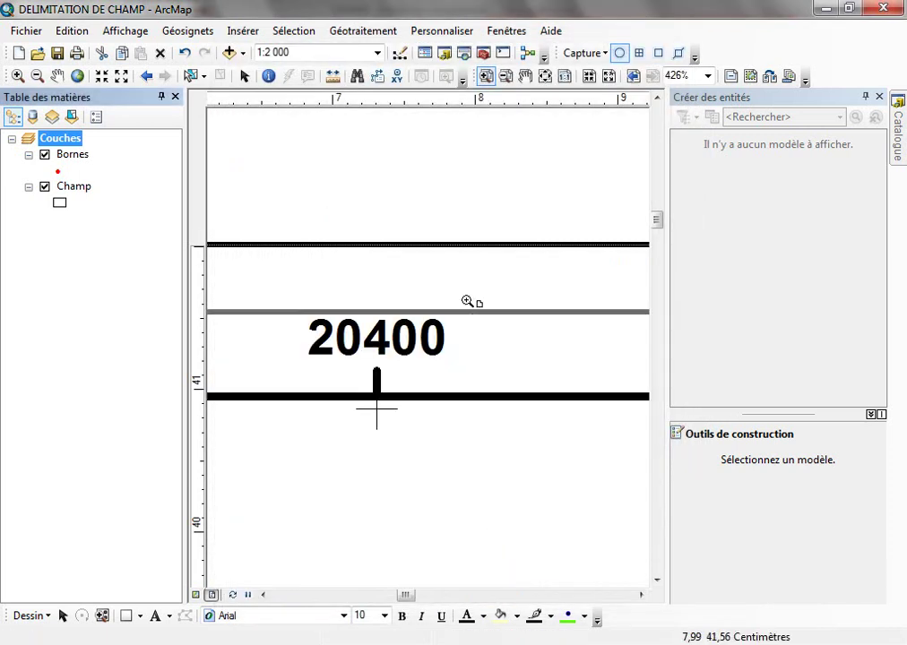
- Consult the model plan ANNEXE.pdf in Adobe Reader, and insert the map title "PLAN DE DELIMITATION DE CHAMP" in the ArcMap layout
{"action": "left_click", "coordinate": [547, 77]}
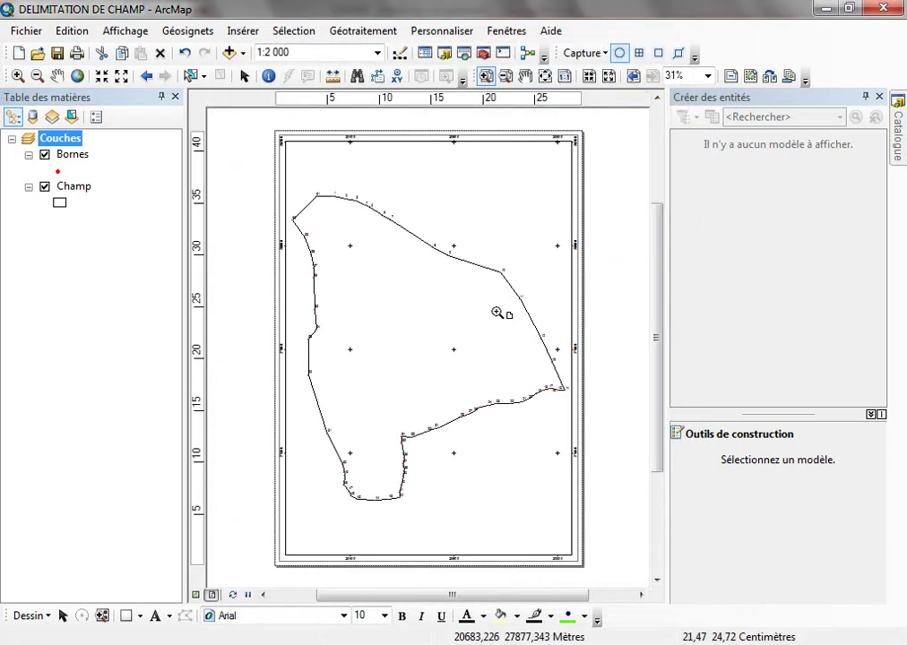
{"action": "left_click_drag", "start_coordinate": [253, 117], "coordinate": [627, 202]}
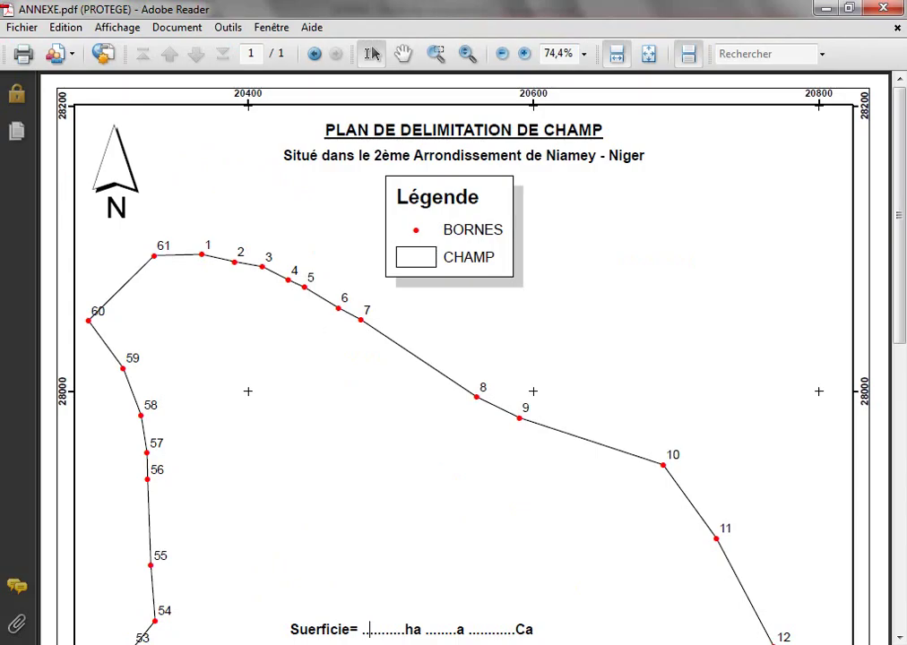
{"action": "key", "text": "alt+Tab"}
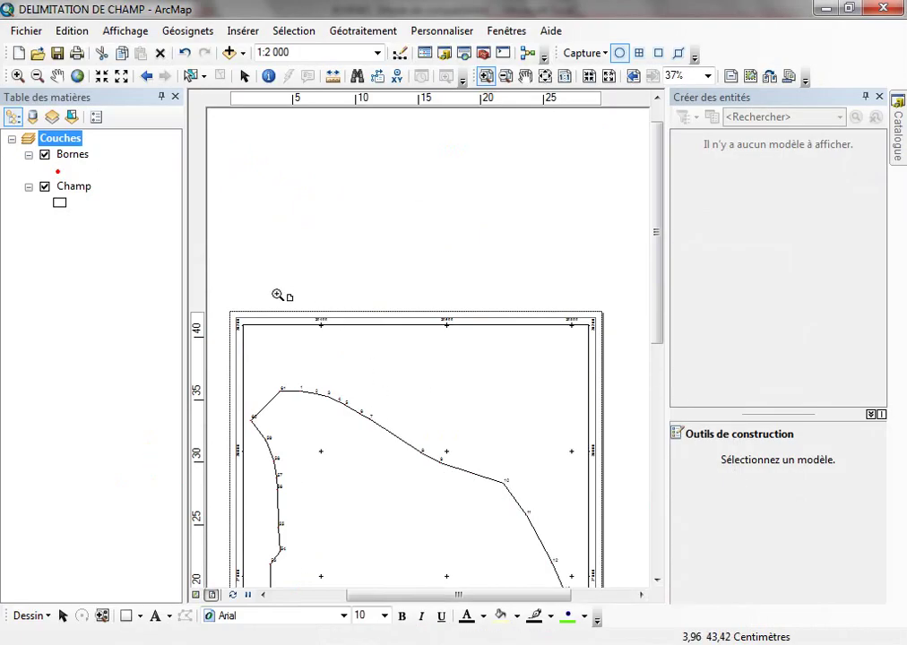
{"action": "left_click_drag", "start_coordinate": [237, 308], "coordinate": [634, 446]}
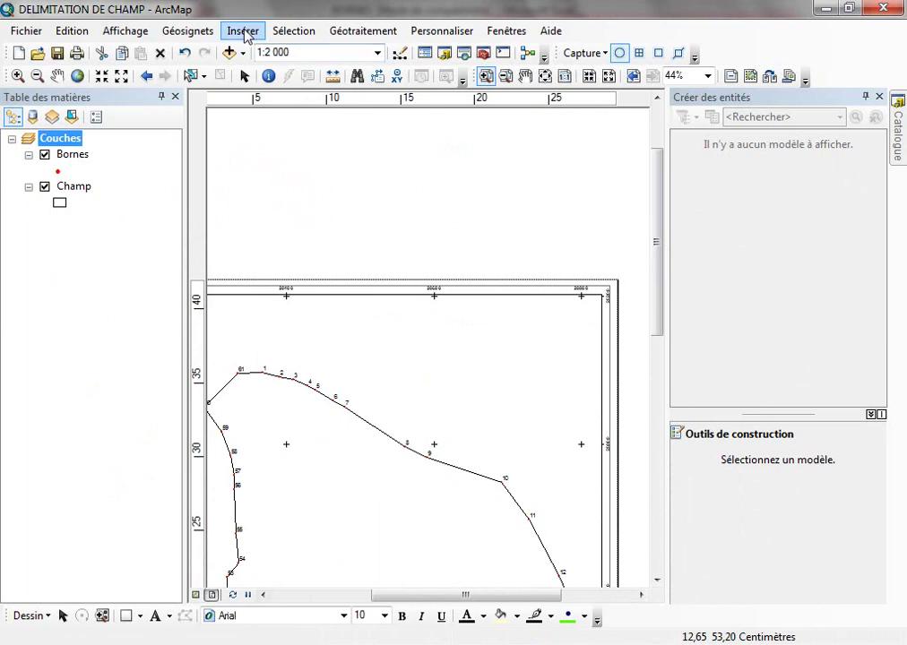
{"action": "left_click", "coordinate": [244, 32]}
{"action": "left_click", "coordinate": [281, 77]}
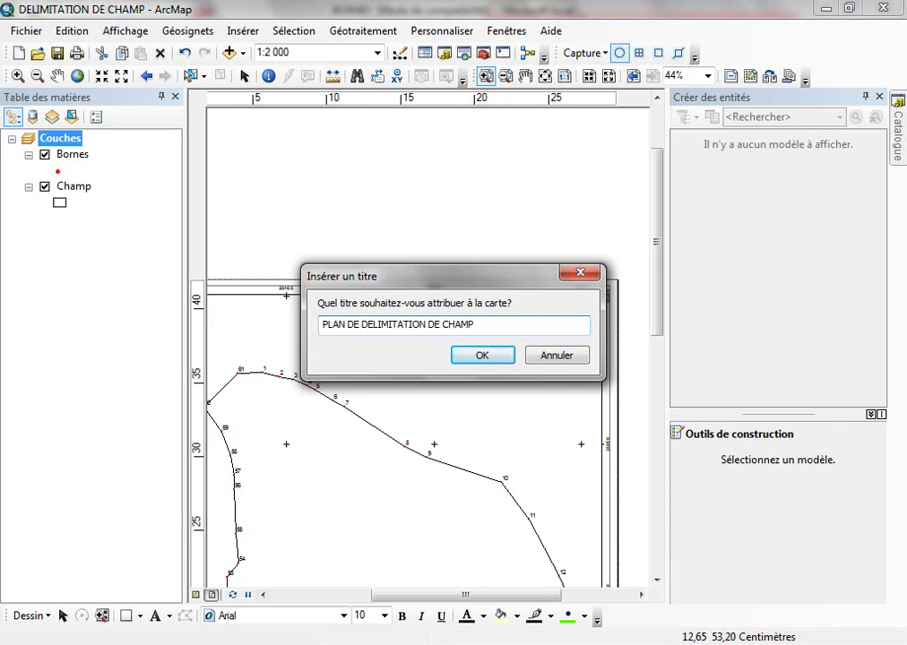
{"action": "left_click", "coordinate": [482, 356]}
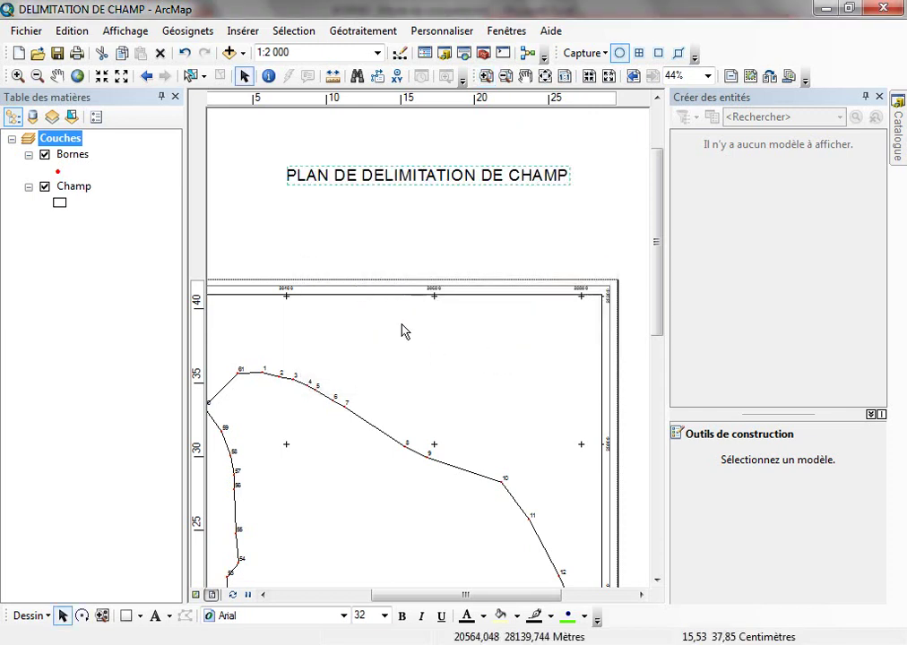
- Move the title inside the map frame, centred just below its upper edge, and auto-hide the Créer des entités window
{"action": "left_click_drag", "start_coordinate": [430, 179], "coordinate": [370, 323]}
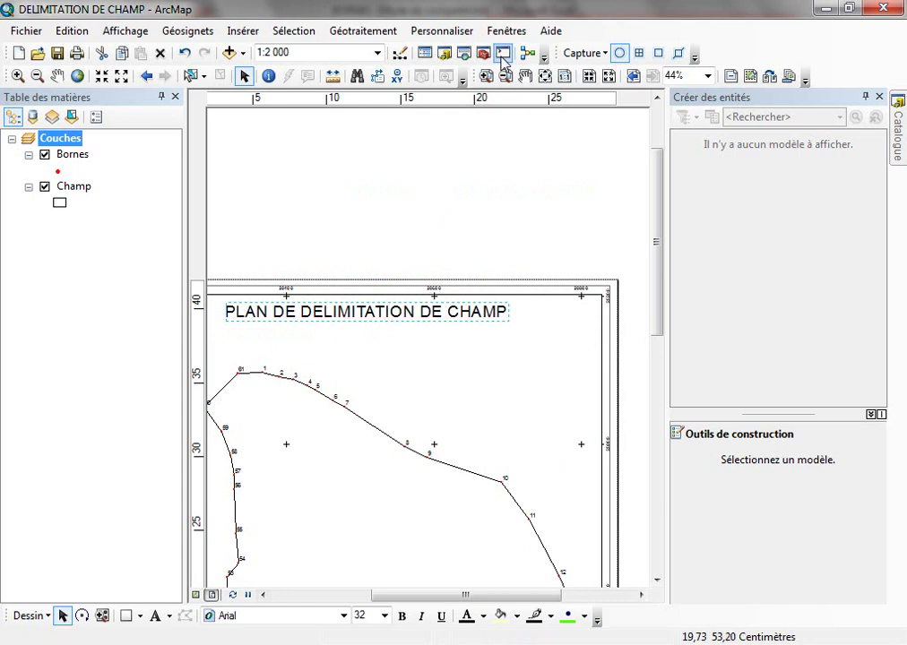
{"action": "left_click", "coordinate": [525, 77]}
{"action": "left_click_drag", "start_coordinate": [356, 370], "coordinate": [394, 342]}
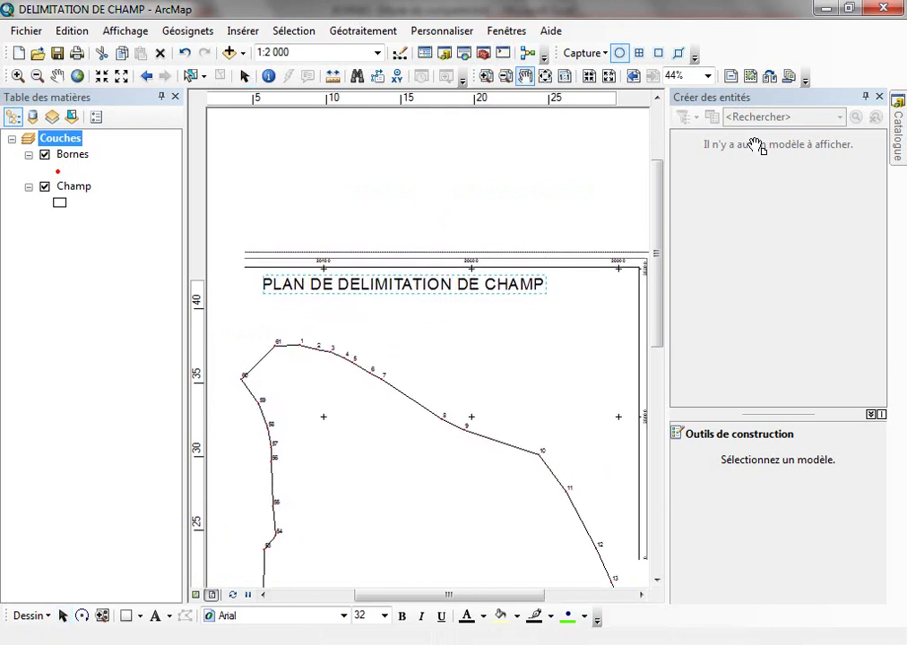
{"action": "left_click", "coordinate": [866, 97]}
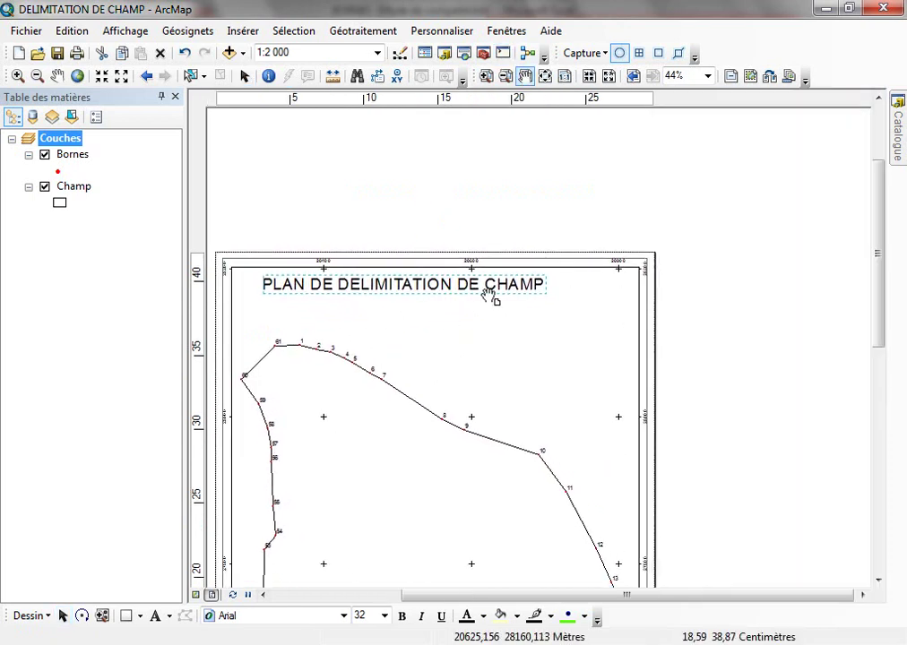
{"action": "left_click", "coordinate": [244, 76]}
{"action": "left_click_drag", "start_coordinate": [397, 285], "coordinate": [431, 304]}
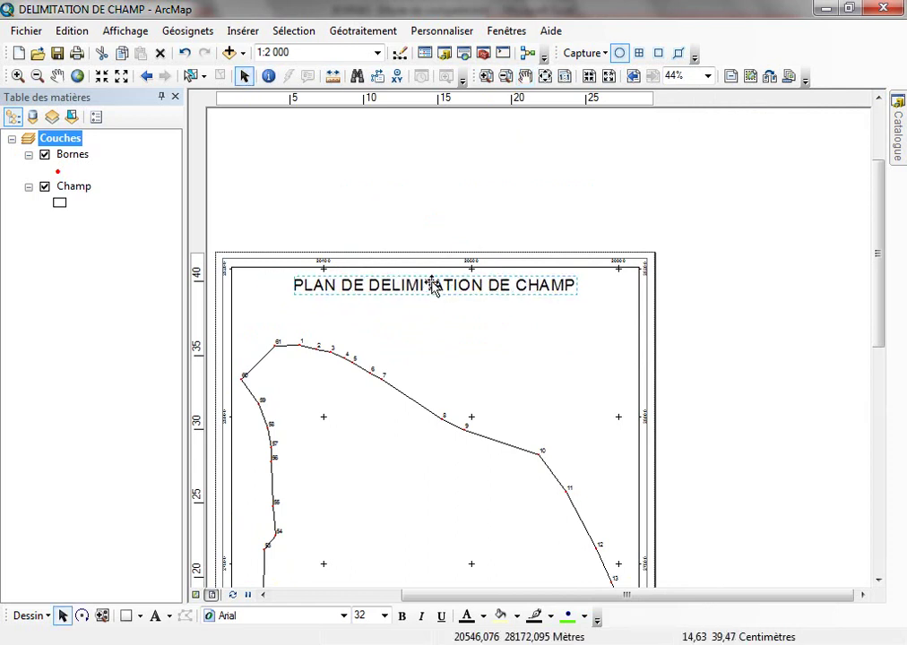
- Insert a text element reading "Situé" in the layout, consulting ANNEXE.pdf in Adobe Reader
{"action": "left_click", "coordinate": [242, 32]}
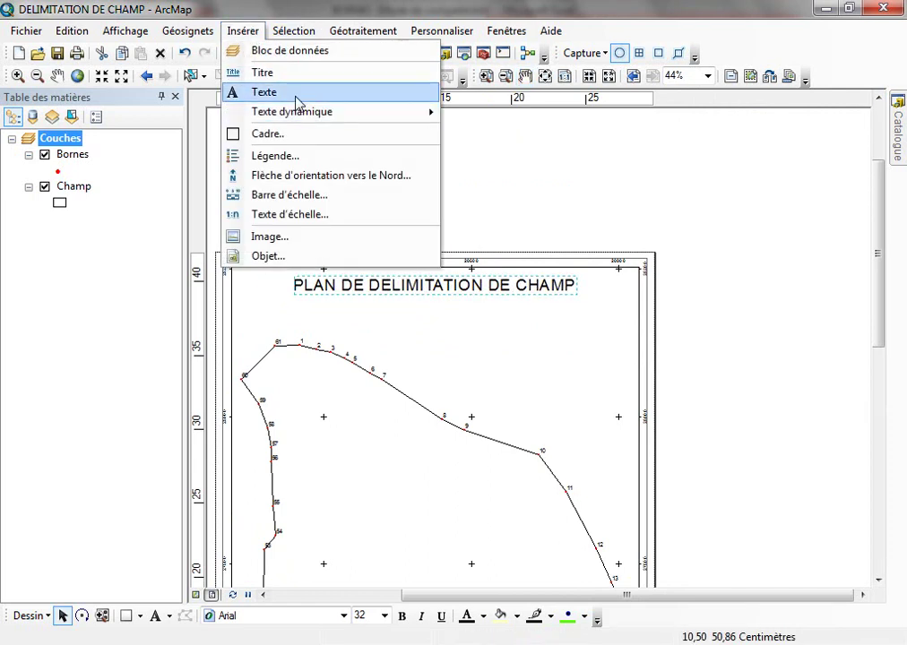
{"action": "left_click", "coordinate": [297, 93]}
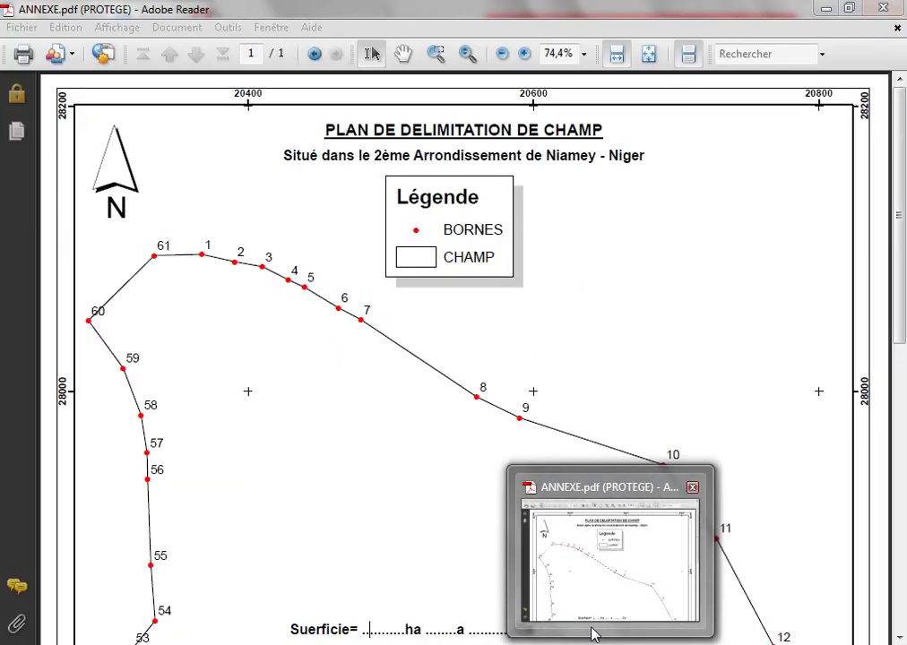
{"action": "left_click", "coordinate": [594, 633]}
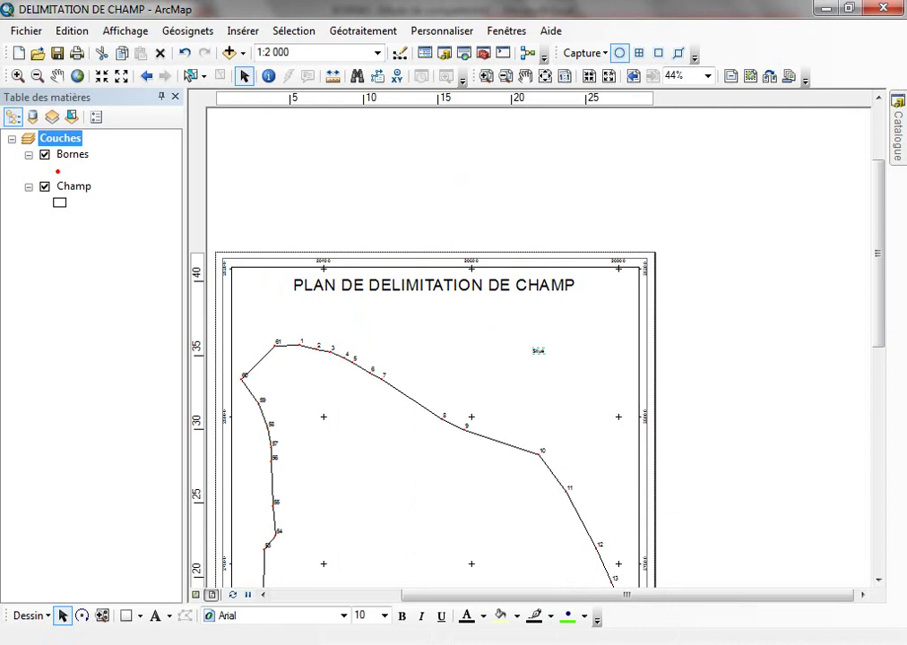
- Check the subtitle wording in ANNEXE.pdf and complete the text element as "Situé dans le 2ème Arrondissement de Niamey"
{"action": "key", "text": "alt+Tab"}
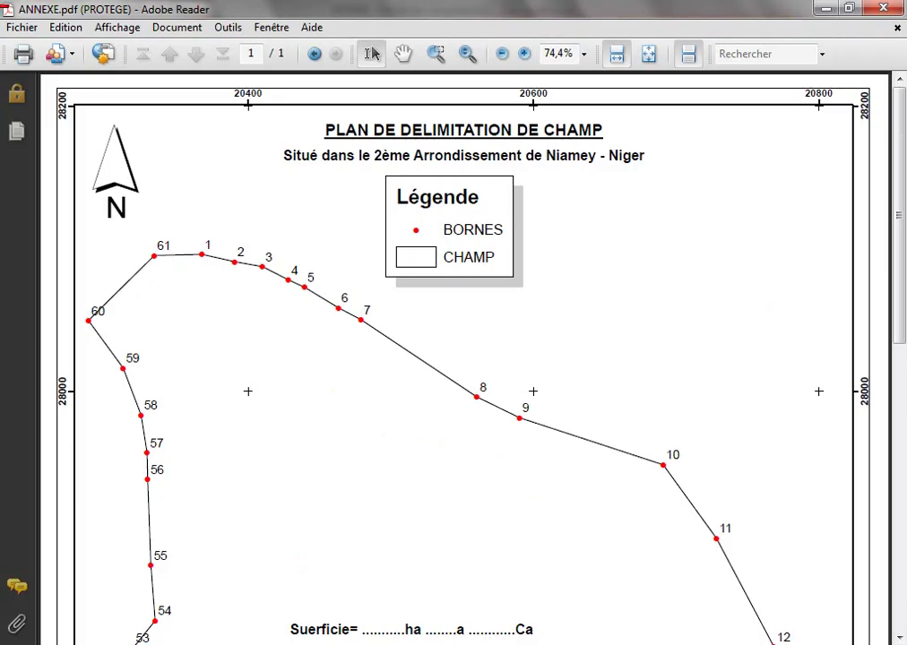
{"action": "key", "text": "alt+Tab"}
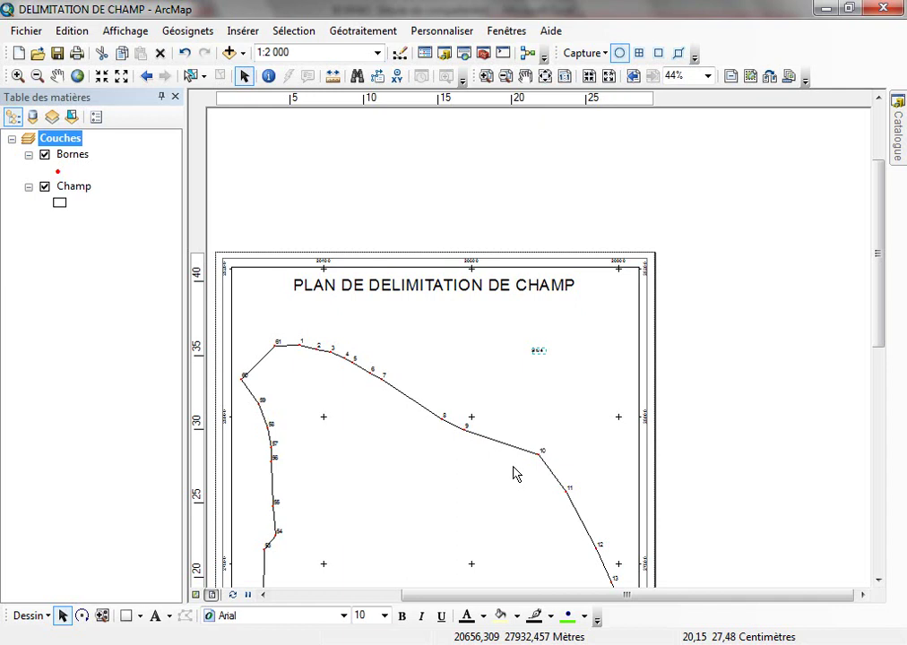
{"action": "scroll", "coordinate": [538, 355], "scroll_direction": "down", "scroll_amount": 4}
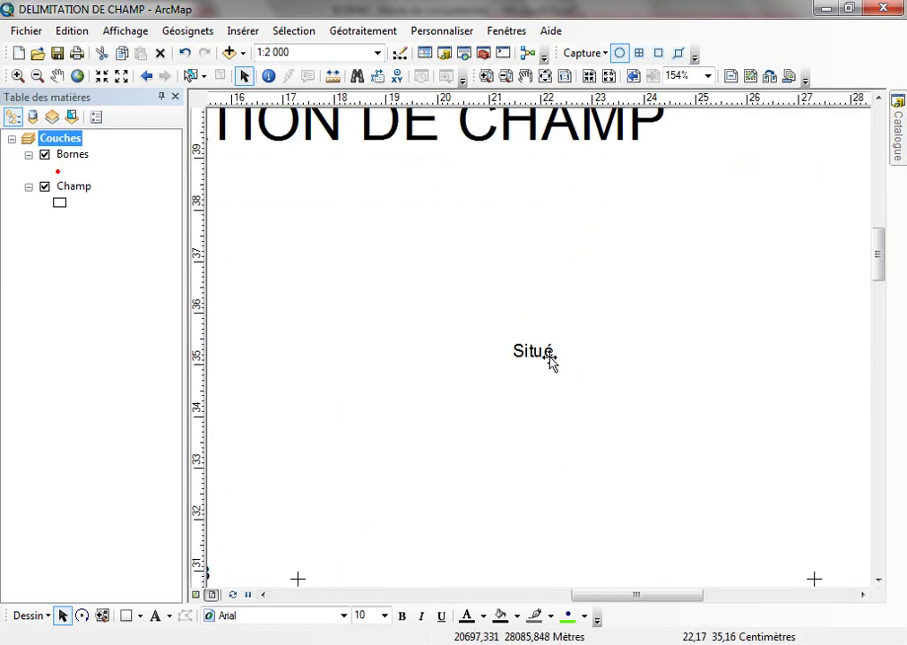
{"action": "double_click", "coordinate": [547, 352]}
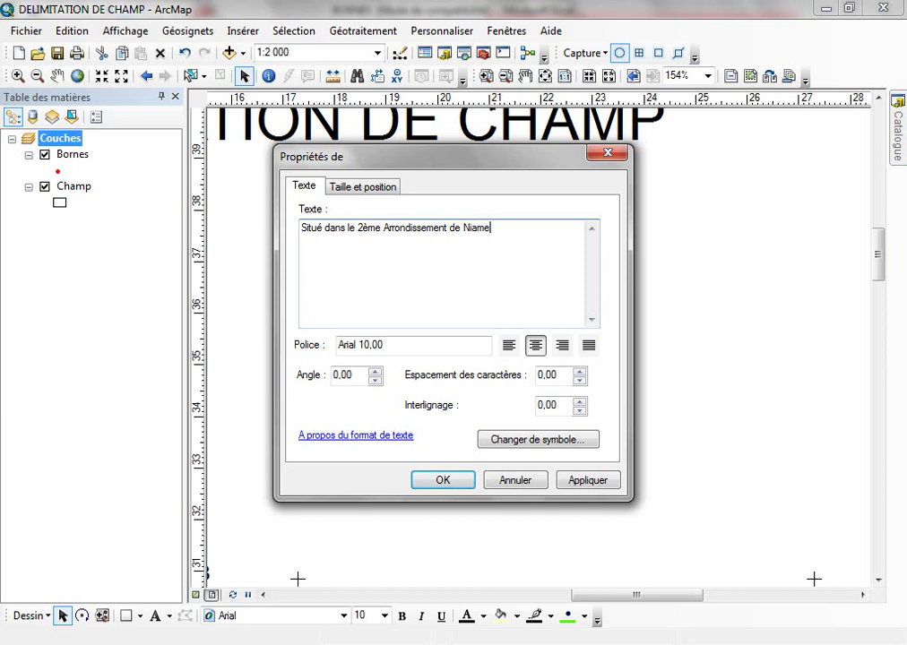
{"action": "left_click", "coordinate": [442, 484]}
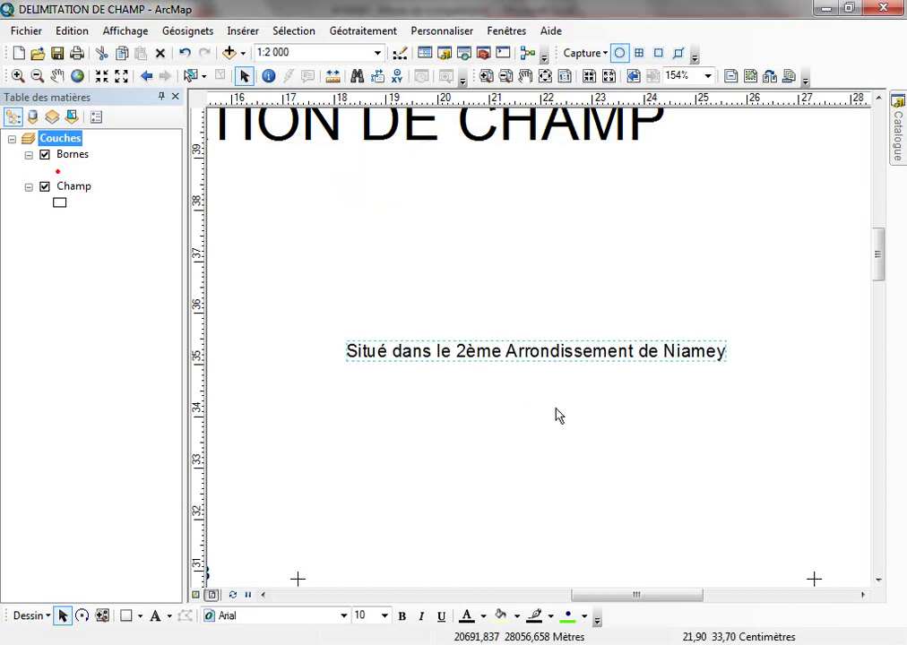
- Move the subtitle directly beneath the map title and set its font size to 14
{"action": "left_click", "coordinate": [526, 77]}
{"action": "left_click_drag", "start_coordinate": [594, 200], "coordinate": [512, 168]}
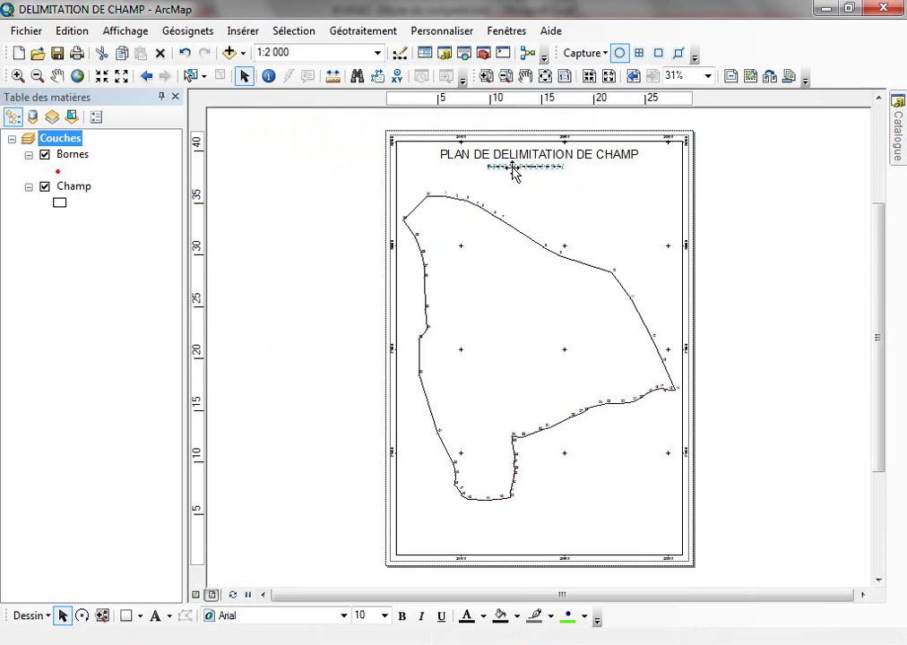
{"action": "double_click", "coordinate": [513, 171]}
{"action": "left_click", "coordinate": [527, 440]}
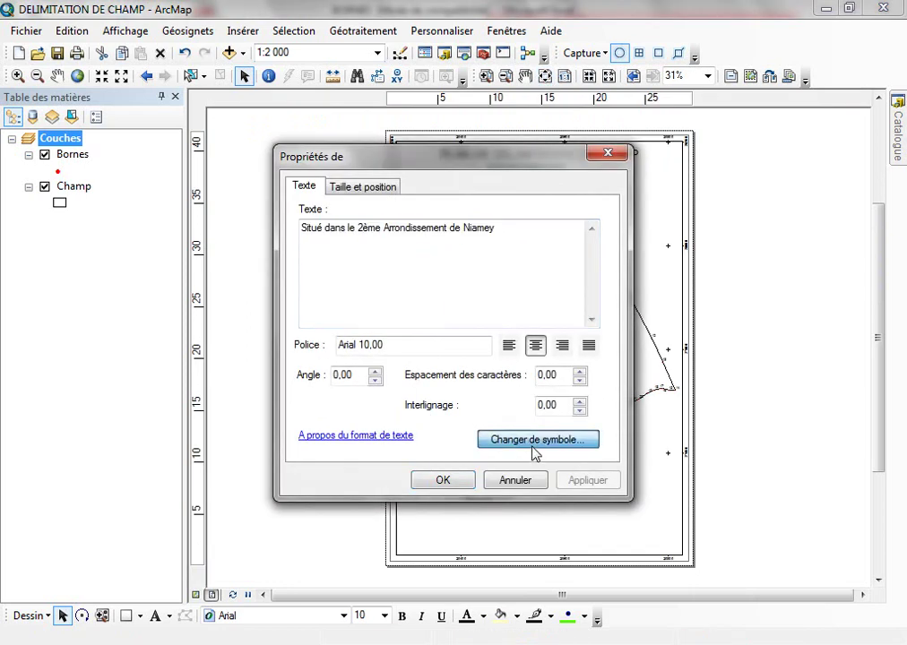
{"action": "left_click", "coordinate": [770, 318]}
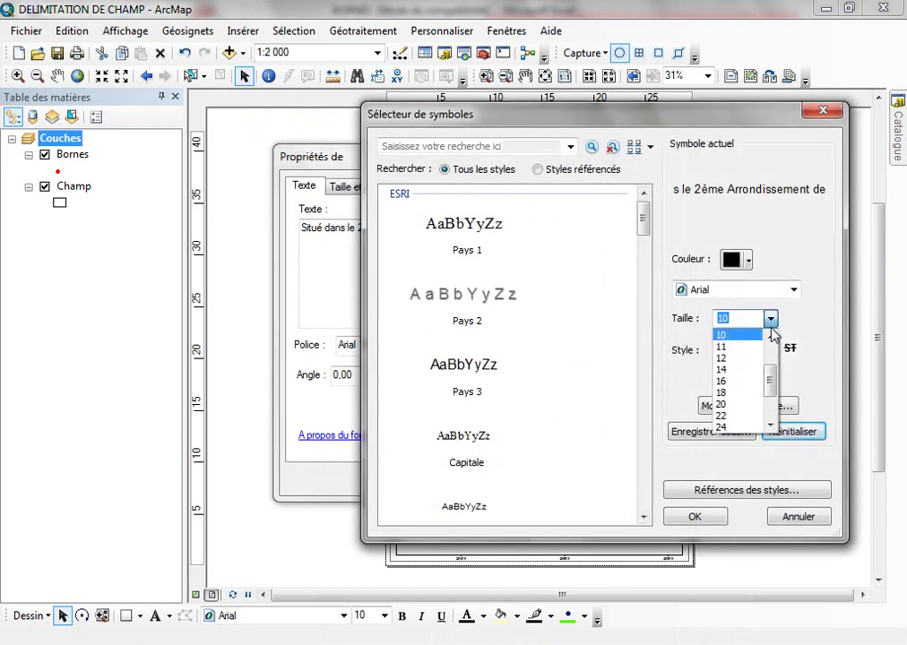
{"action": "left_click", "coordinate": [737, 370]}
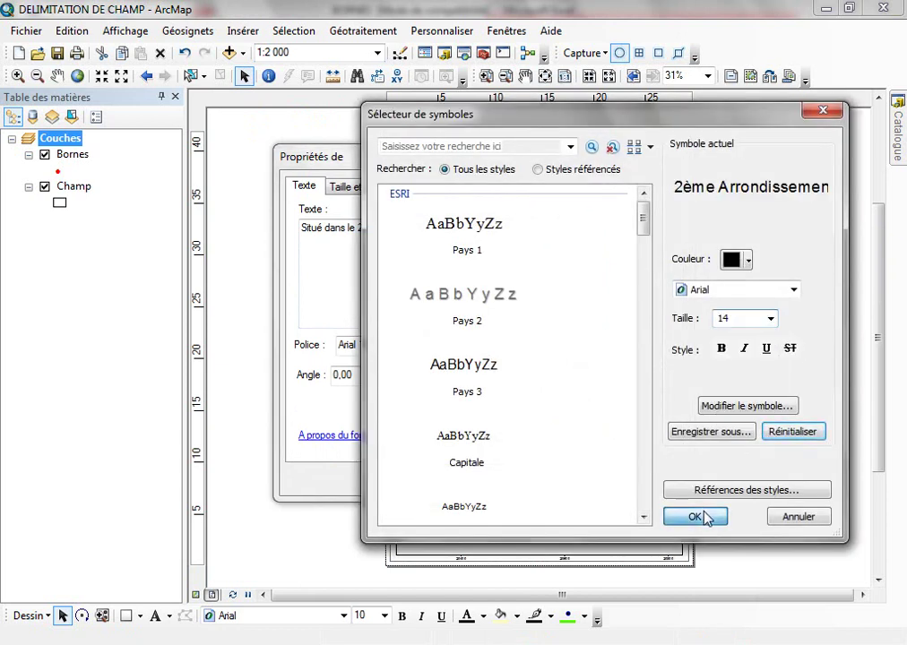
{"action": "left_click", "coordinate": [698, 516]}
{"action": "left_click", "coordinate": [443, 482]}
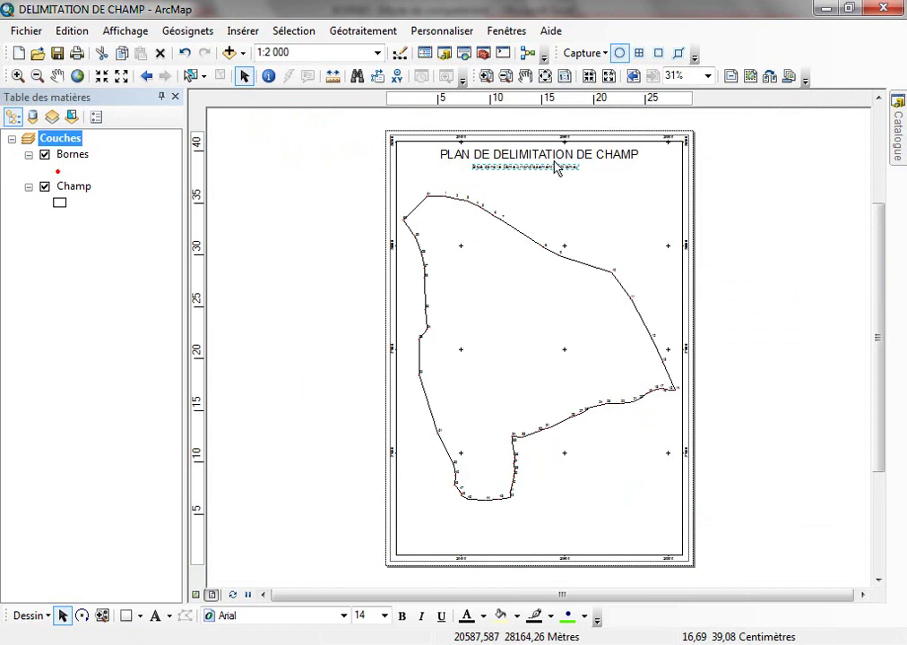
{"action": "scroll", "coordinate": [538, 170], "scroll_direction": "up", "scroll_amount": 2}
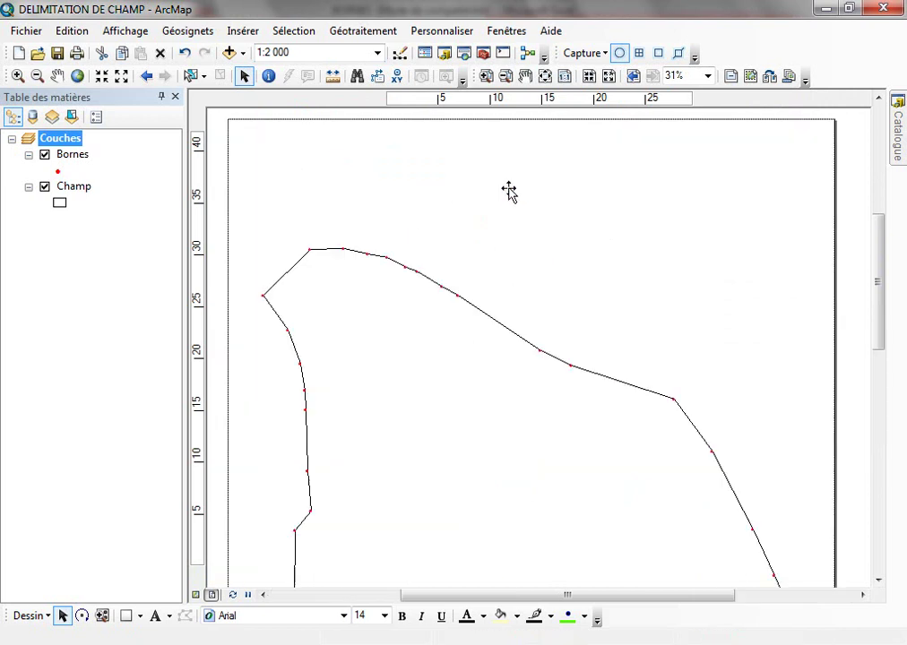
- Set the font size of the subtitle "Situé dans le 2ème Arrondissement de Niamey" to 16
{"action": "double_click", "coordinate": [504, 195]}
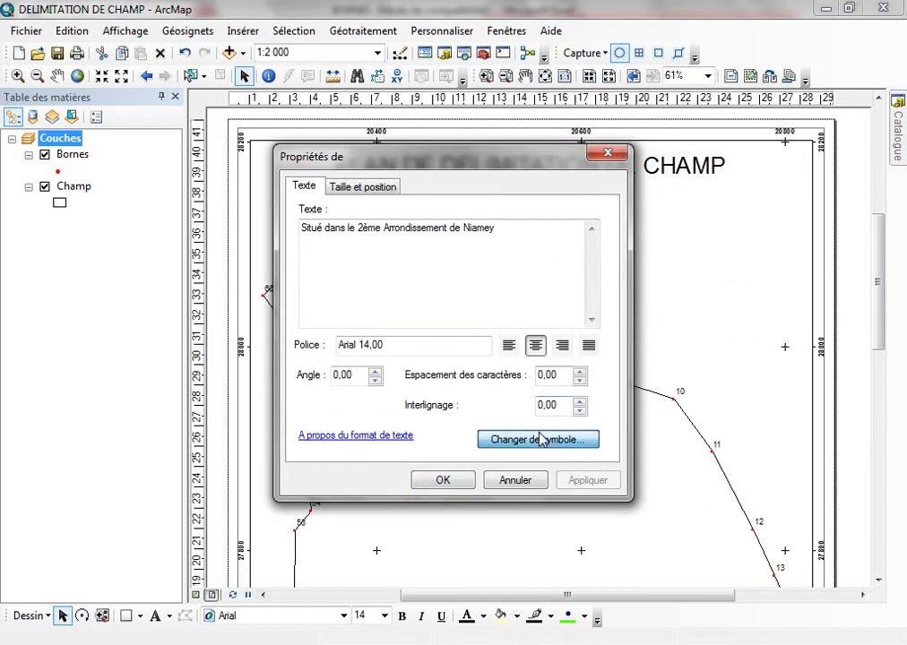
{"action": "left_click", "coordinate": [538, 439]}
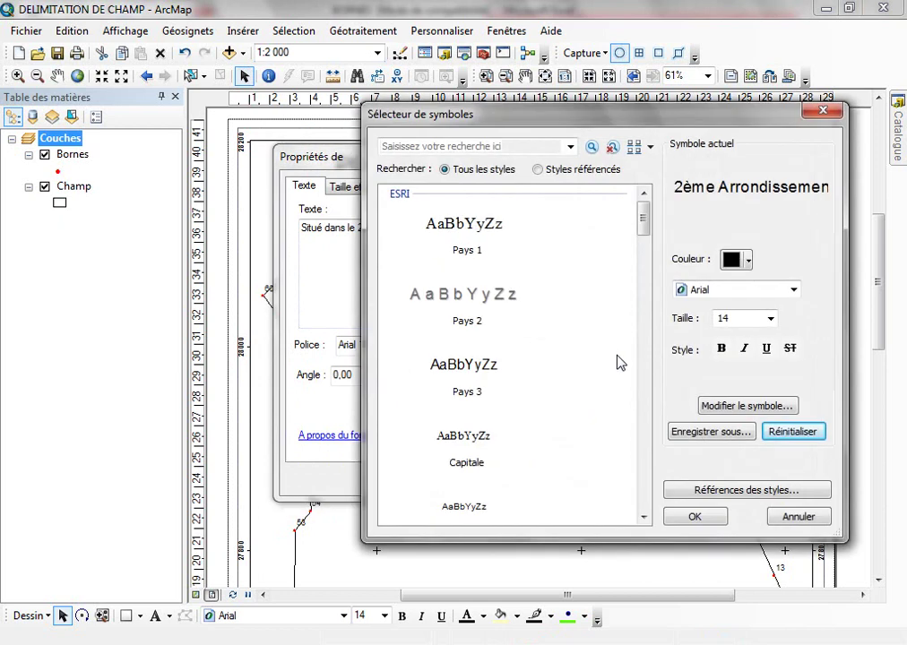
{"action": "left_click", "coordinate": [769, 320]}
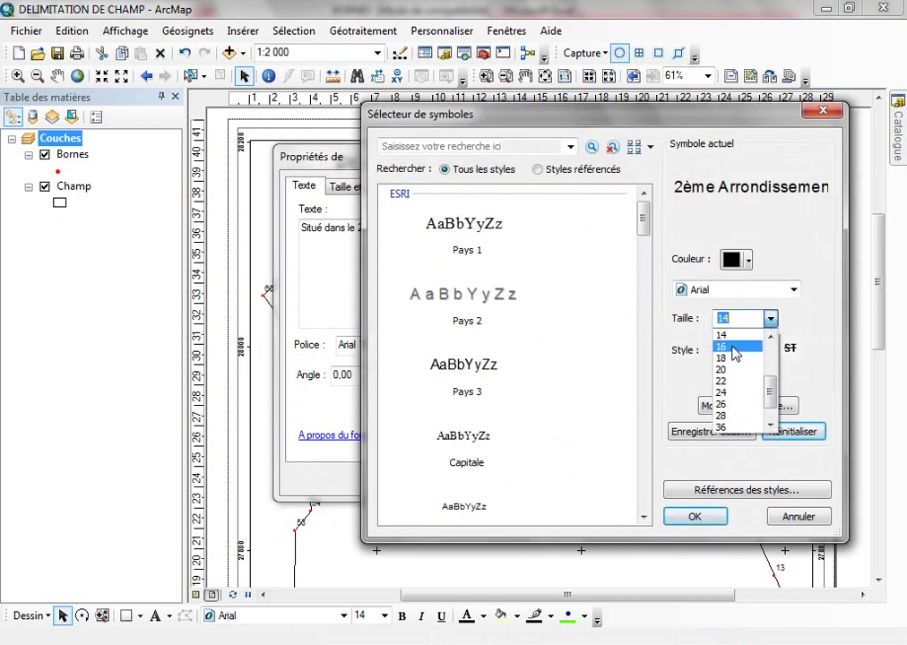
{"action": "left_click", "coordinate": [740, 347]}
{"action": "left_click", "coordinate": [695, 517]}
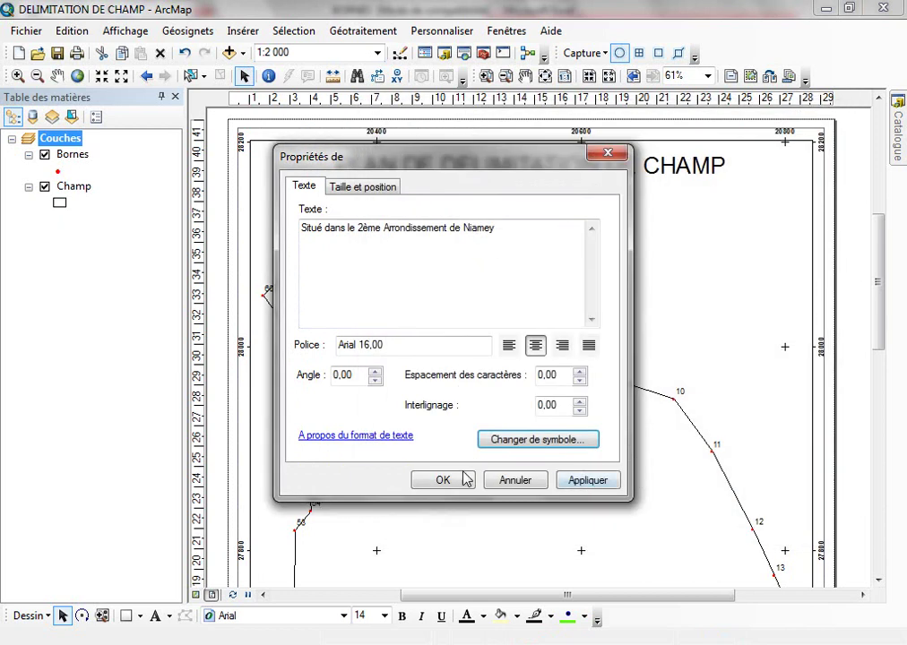
{"action": "left_click", "coordinate": [466, 477]}
- Format the title "PLAN DE DELIMITATION DE CHAMP" at size 20, bold and underlined
{"action": "double_click", "coordinate": [531, 166]}
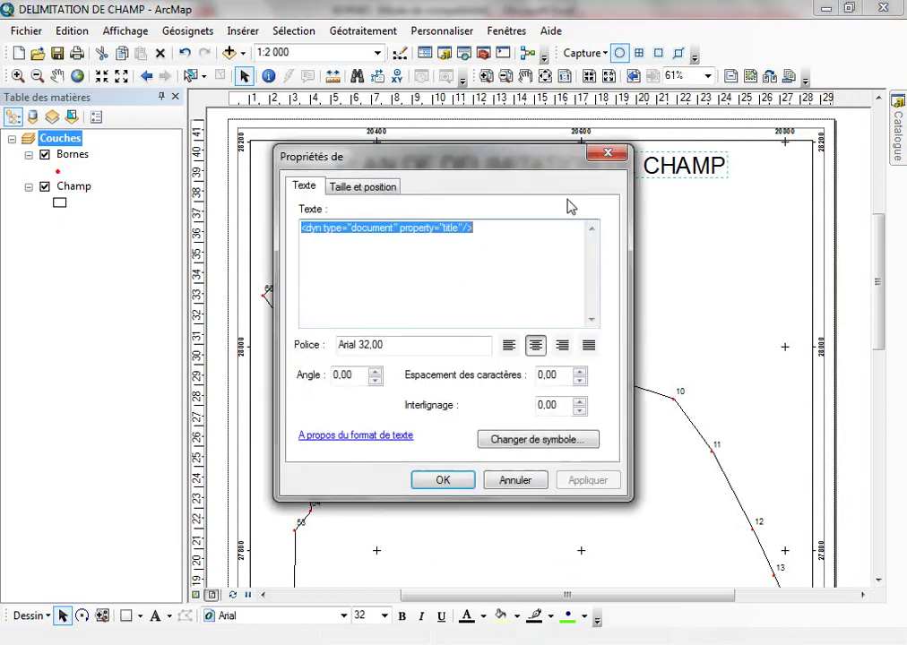
{"action": "left_click", "coordinate": [545, 439]}
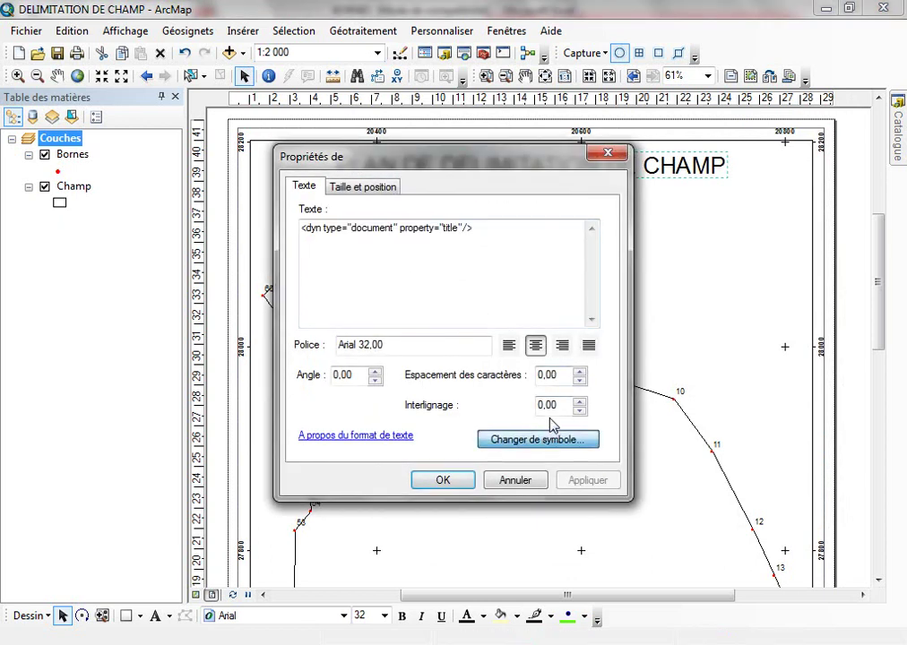
{"action": "left_click", "coordinate": [770, 320]}
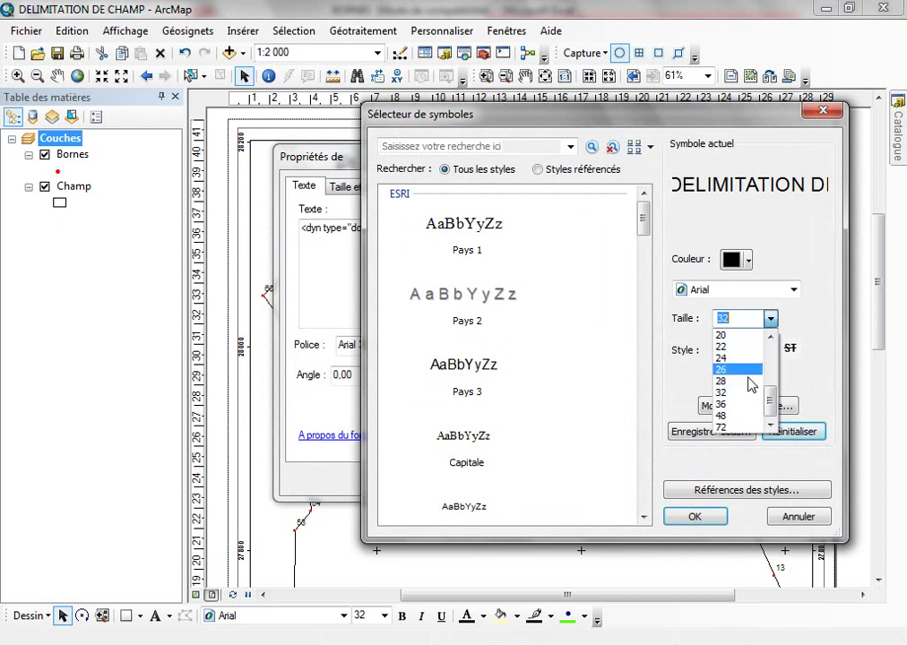
{"action": "left_click", "coordinate": [727, 334]}
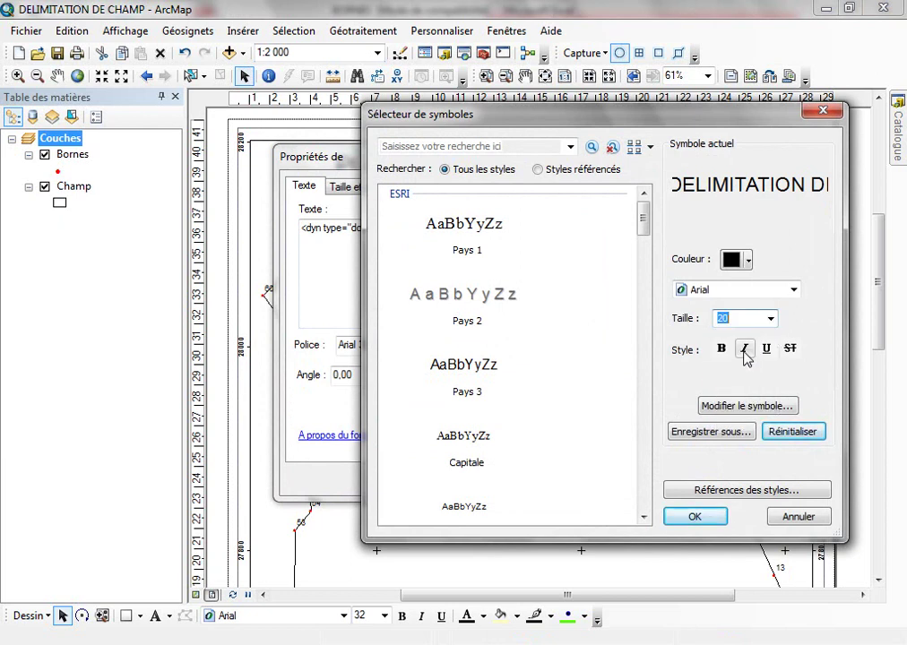
{"action": "left_click", "coordinate": [766, 350]}
{"action": "left_click", "coordinate": [722, 348]}
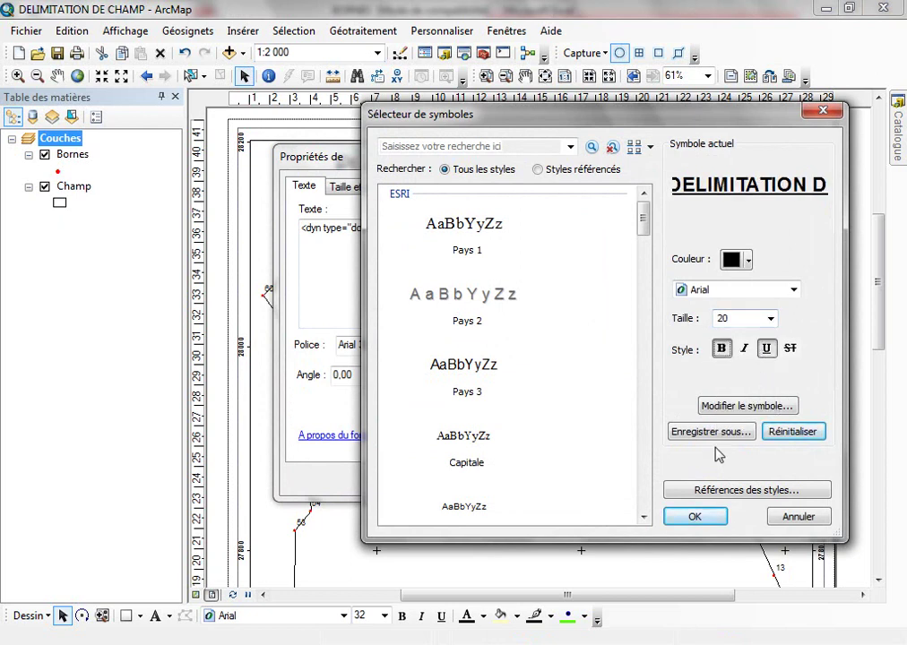
{"action": "left_click", "coordinate": [695, 517]}
{"action": "left_click", "coordinate": [454, 479]}
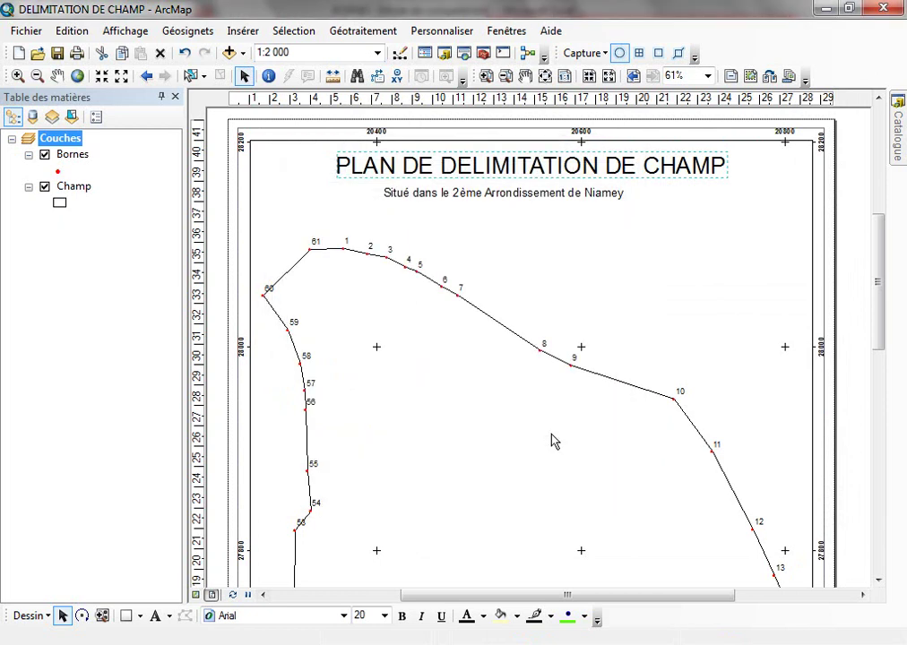
- Move the subtitle up so it sits centred directly beneath the map title, and deselect it
{"action": "left_click", "coordinate": [528, 194]}
{"action": "left_click_drag", "start_coordinate": [528, 195], "coordinate": [557, 181]}
{"action": "left_click", "coordinate": [860, 223]}
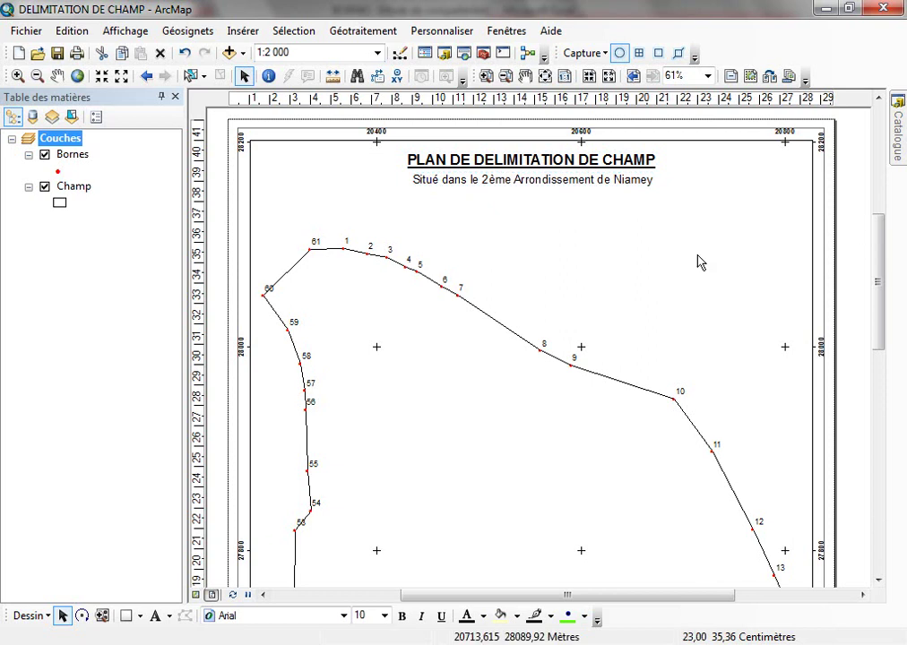
- Start a legend containing the Bornes and Champ layers, keeping the title "Légende" and its default font settings
{"action": "left_click", "coordinate": [242, 30]}
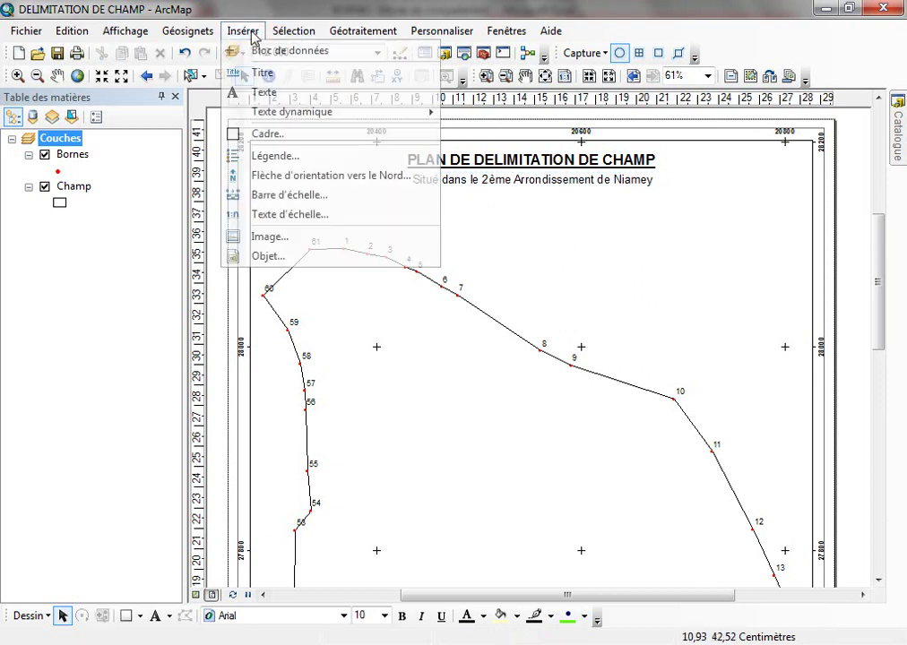
{"action": "left_click", "coordinate": [278, 153]}
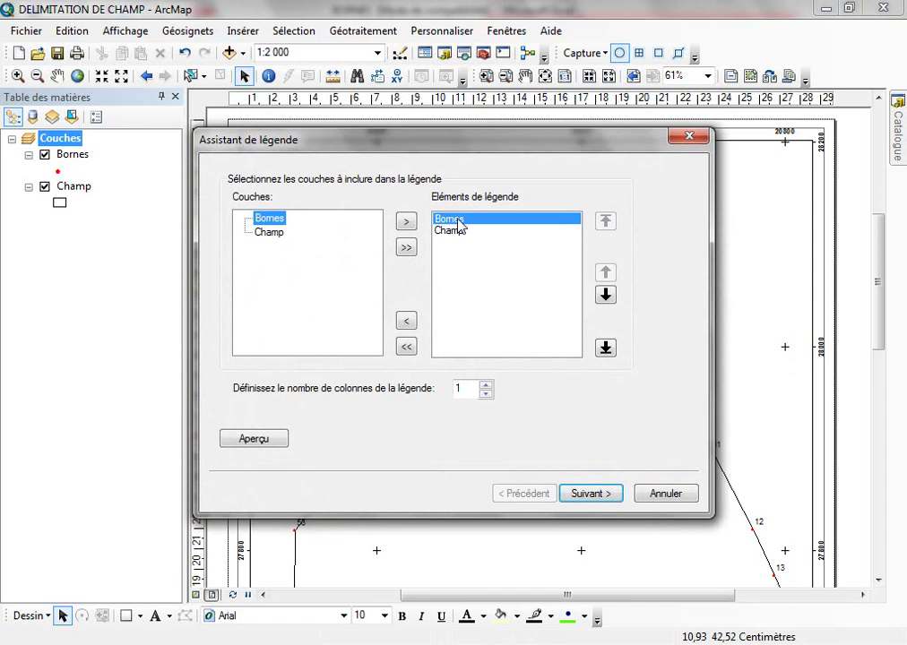
{"action": "left_click", "coordinate": [582, 495]}
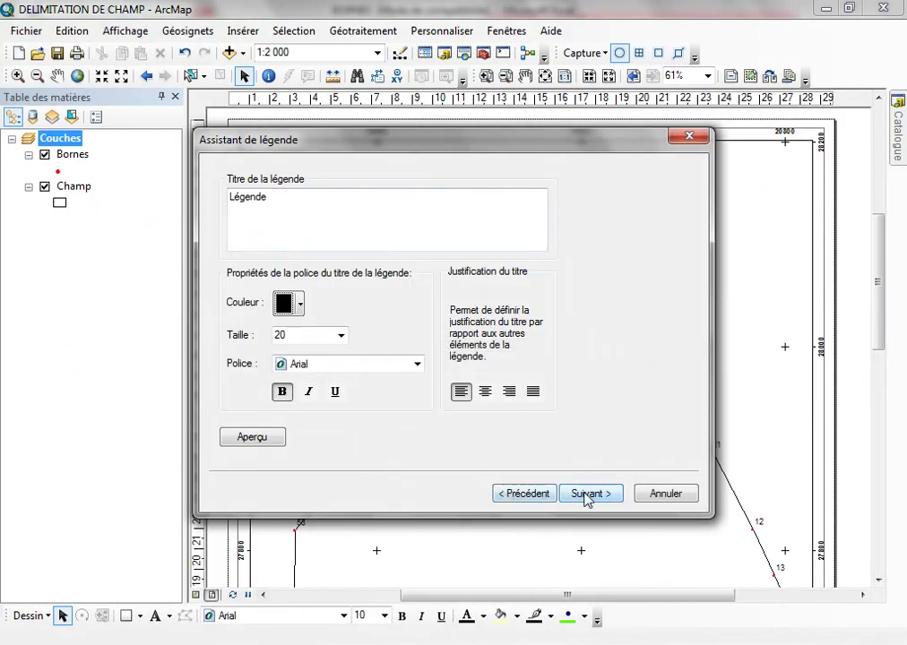
{"action": "left_click", "coordinate": [587, 495]}
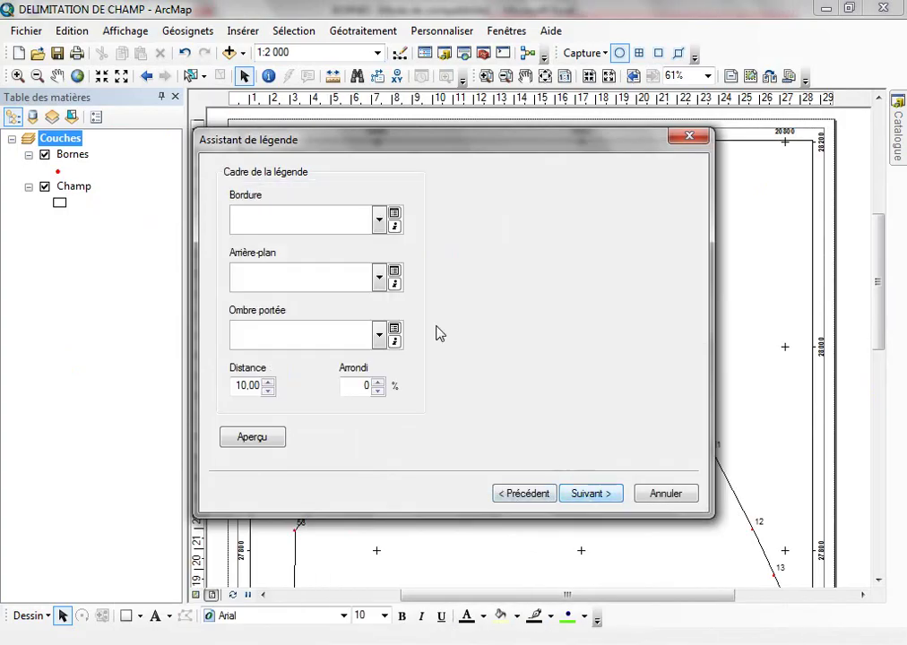
- Give the legend a thin line border, a Blanc background and a Gris 20 % drop shadow, and finish inserting it
{"action": "left_click", "coordinate": [378, 219]}
{"action": "left_click", "coordinate": [314, 289]}
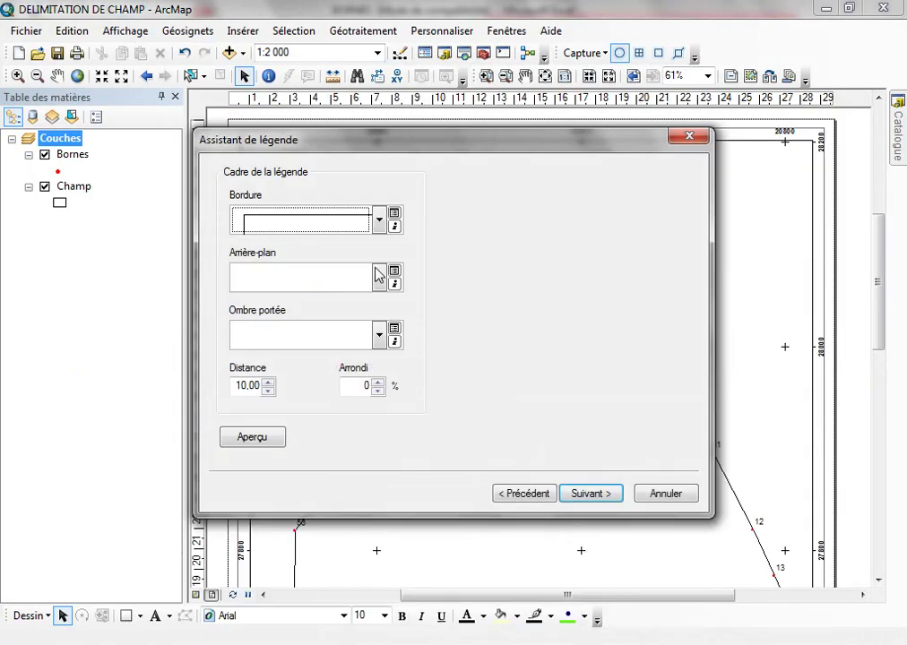
{"action": "left_click", "coordinate": [378, 276]}
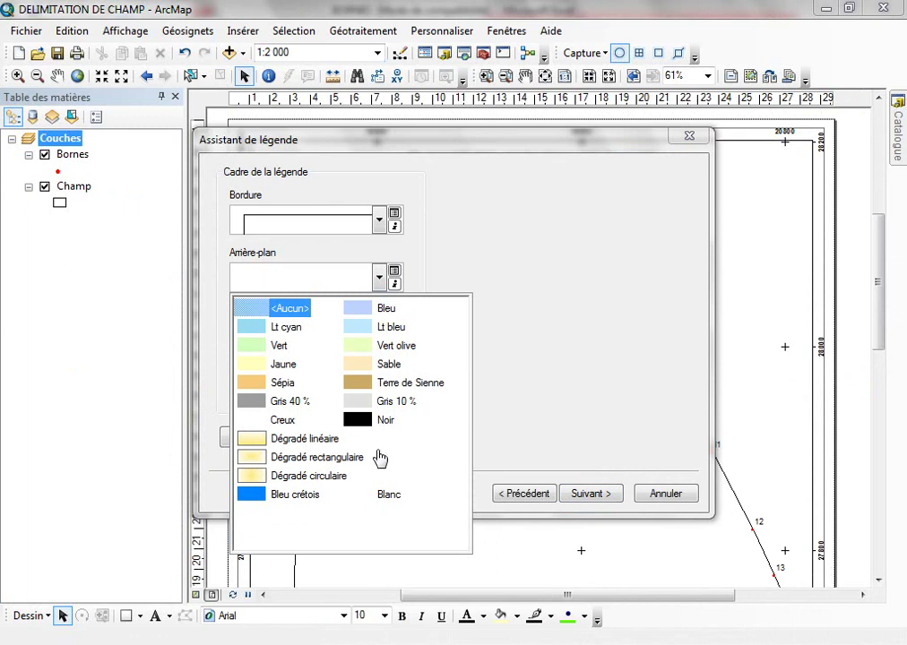
{"action": "left_click", "coordinate": [385, 500]}
{"action": "left_click", "coordinate": [378, 334]}
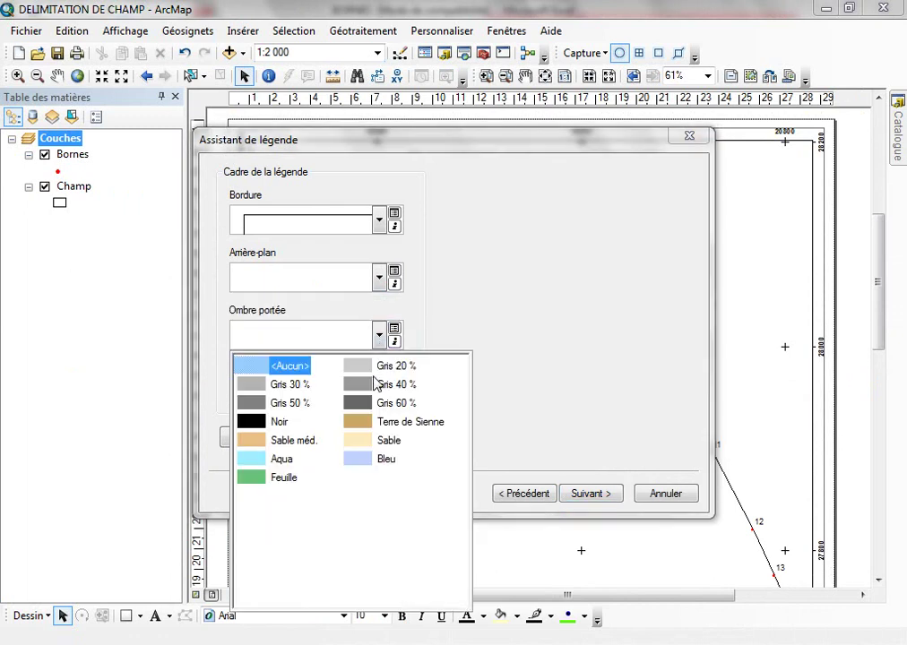
{"action": "left_click", "coordinate": [376, 364]}
{"action": "left_click", "coordinate": [594, 496]}
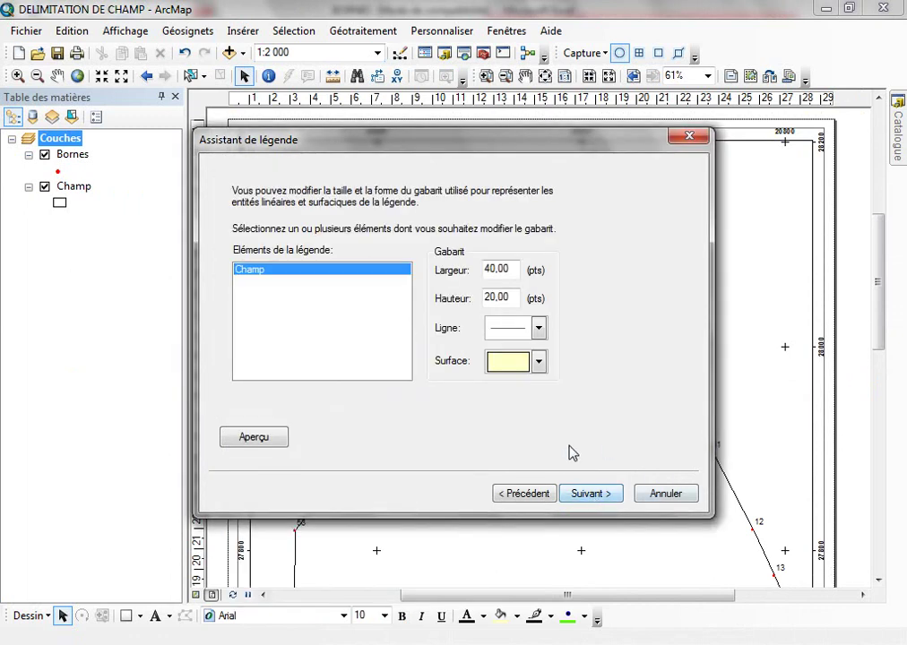
{"action": "left_click", "coordinate": [594, 502]}
{"action": "left_click", "coordinate": [599, 491]}
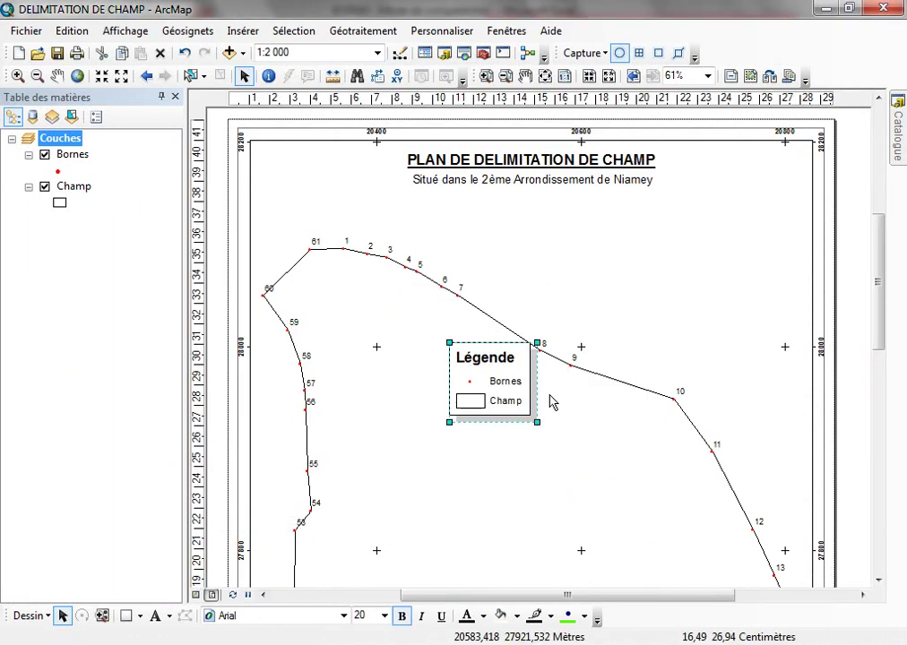
- Move the legend just below the subtitle and compare it with the one in ANNEXE.pdf in Adobe Reader
{"action": "left_click_drag", "start_coordinate": [496, 384], "coordinate": [526, 242]}
{"action": "key", "text": "alt+Tab"}
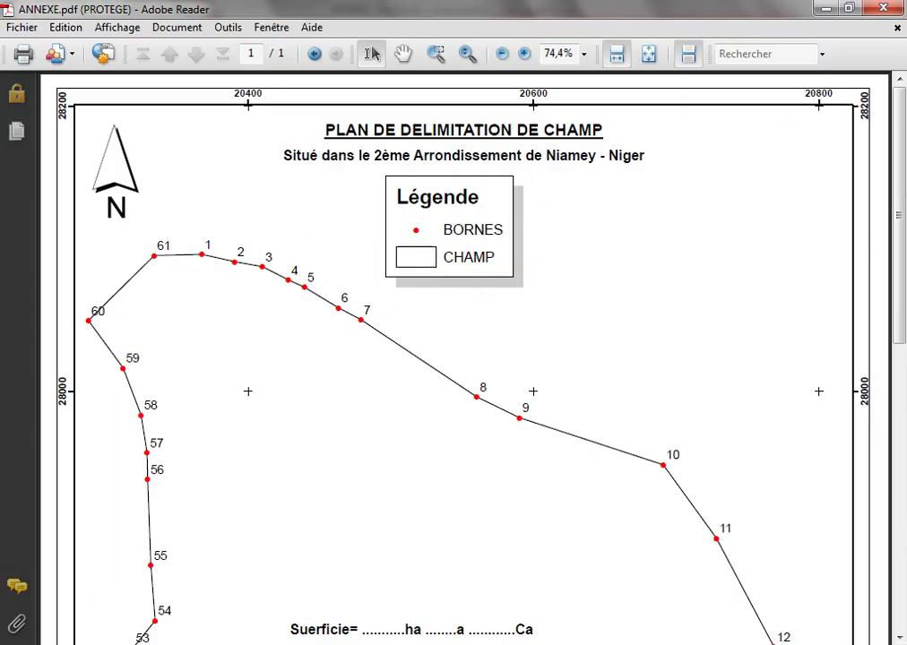
{"action": "key", "text": "alt+Tab"}
- Rename the Bornes layer as BORNES and the Champ layer as CHAMP
{"action": "left_click", "coordinate": [79, 156]}
{"action": "left_click", "coordinate": [81, 159]}
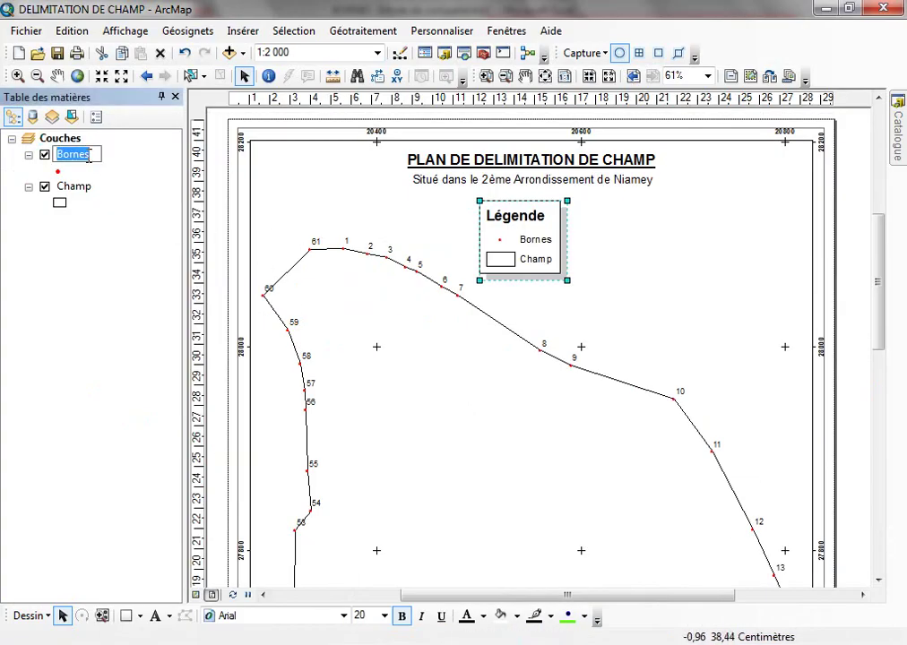
{"action": "type", "text": "BOR"}
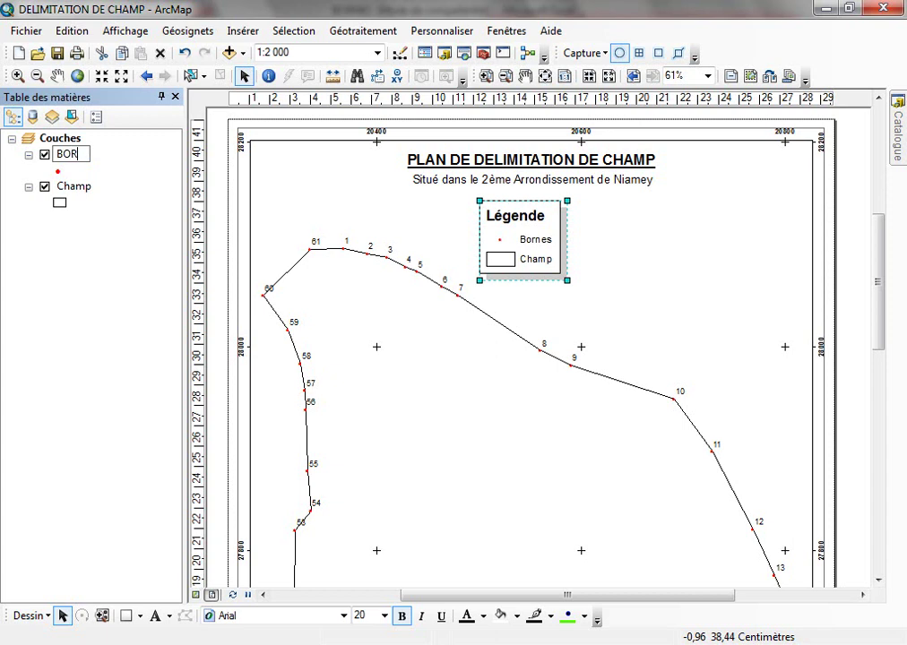
{"action": "type", "text": "NES"}
{"action": "key", "text": "Return"}
{"action": "left_click", "coordinate": [85, 192]}
{"action": "left_click", "coordinate": [86, 194]}
{"action": "type", "text": "CH"}
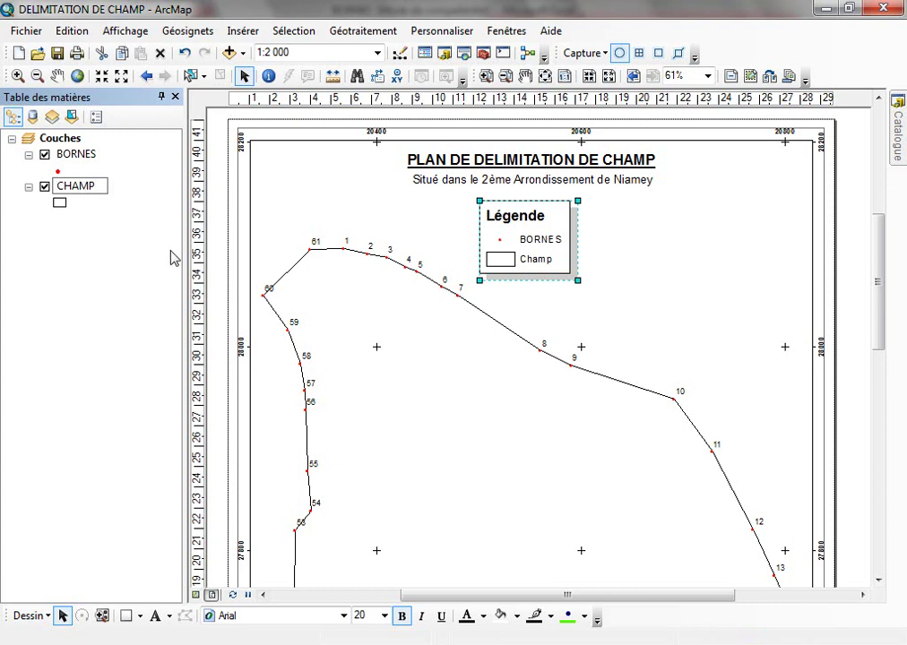
{"action": "type", "text": "AMP"}
{"action": "key", "text": "Return"}
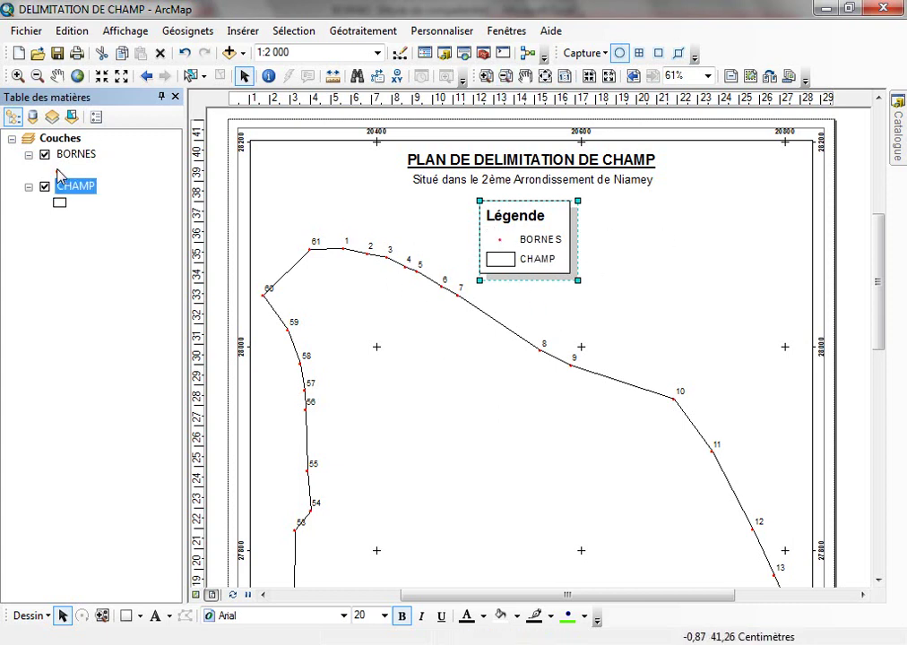
- Set the point symbol size of the BORNES layer to 8
{"action": "left_click", "coordinate": [58, 171]}
{"action": "double_click", "coordinate": [769, 285]}
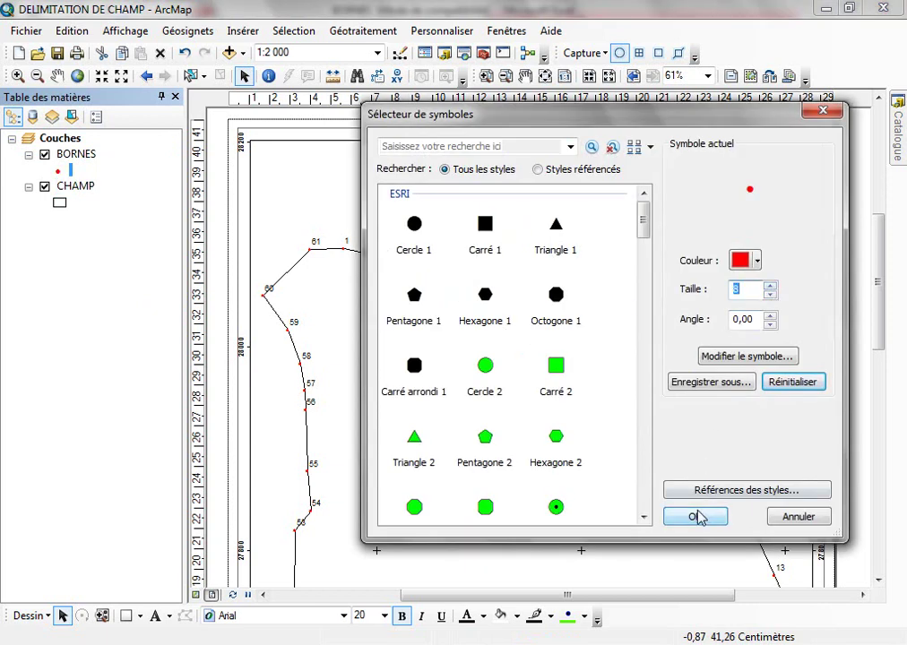
{"action": "left_click", "coordinate": [695, 517]}
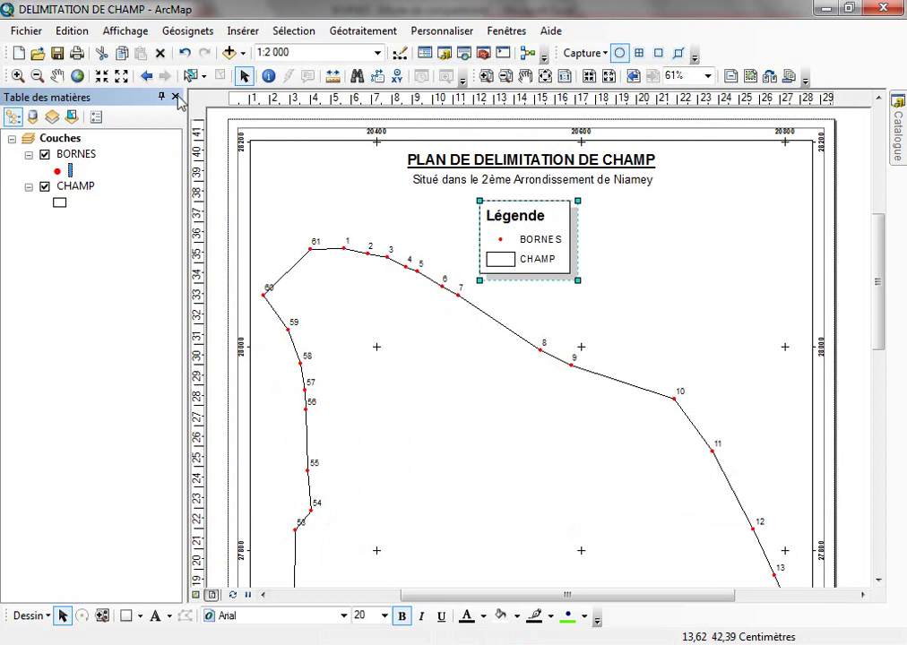
- Consult ANNEXE.pdf, insert a Barre d'échelle 1 scale bar and place it just above the map frame's lower edge
{"action": "left_click", "coordinate": [523, 79]}
{"action": "left_click_drag", "start_coordinate": [546, 458], "coordinate": [566, 169]}
{"action": "left_click_drag", "start_coordinate": [543, 394], "coordinate": [561, 144]}
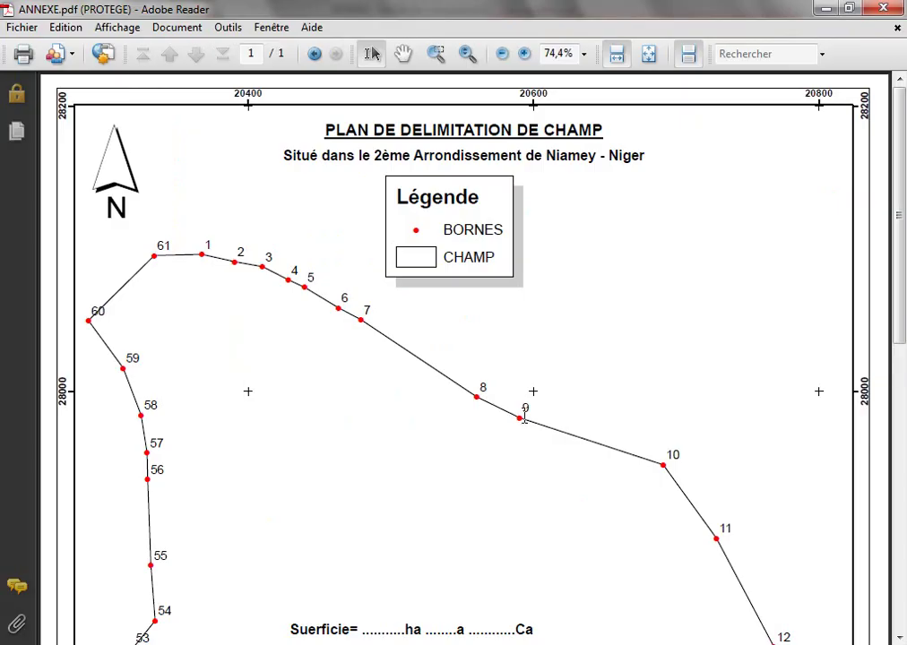
{"action": "scroll", "coordinate": [497, 475], "scroll_direction": "down", "scroll_amount": 10}
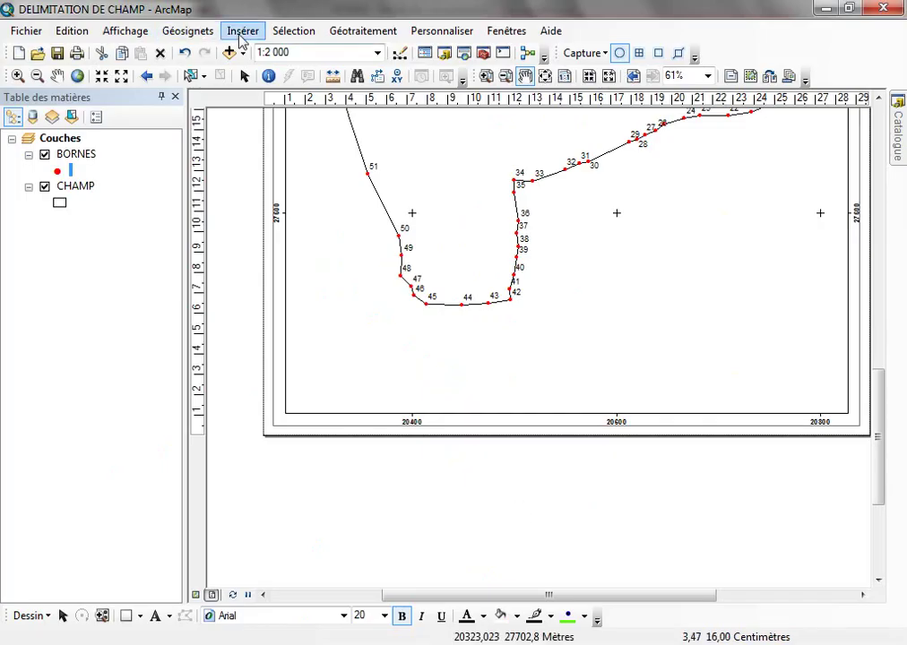
{"action": "left_click", "coordinate": [242, 31]}
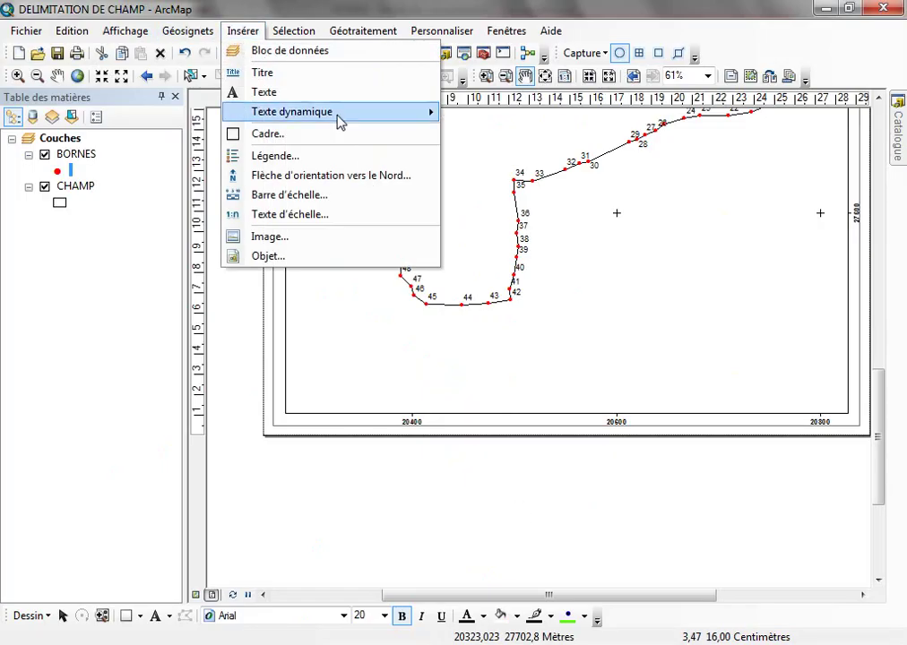
{"action": "left_click", "coordinate": [302, 195]}
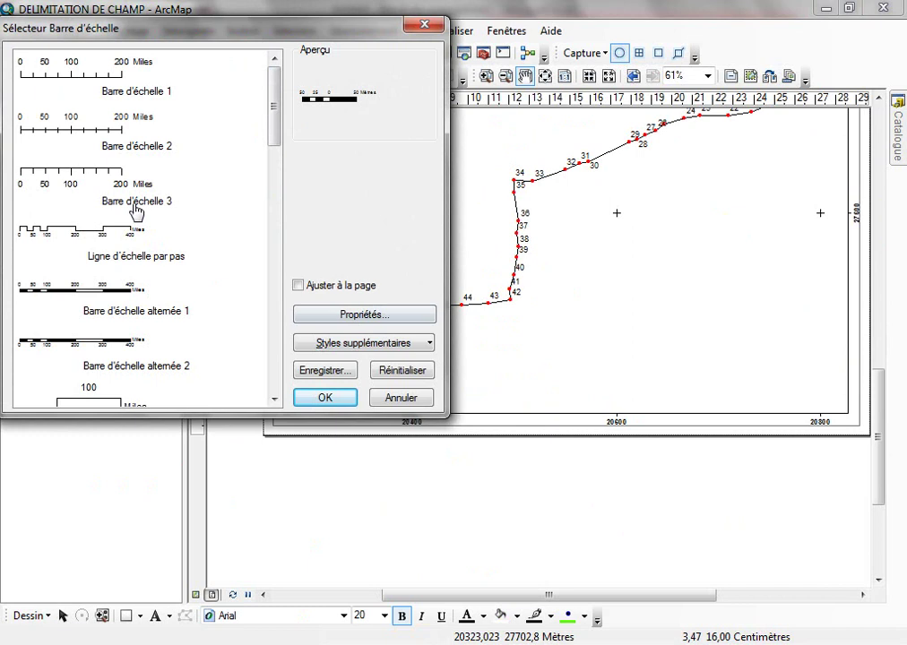
{"action": "left_click", "coordinate": [94, 90]}
{"action": "left_click", "coordinate": [341, 398]}
{"action": "left_click_drag", "start_coordinate": [535, 351], "coordinate": [556, 446]}
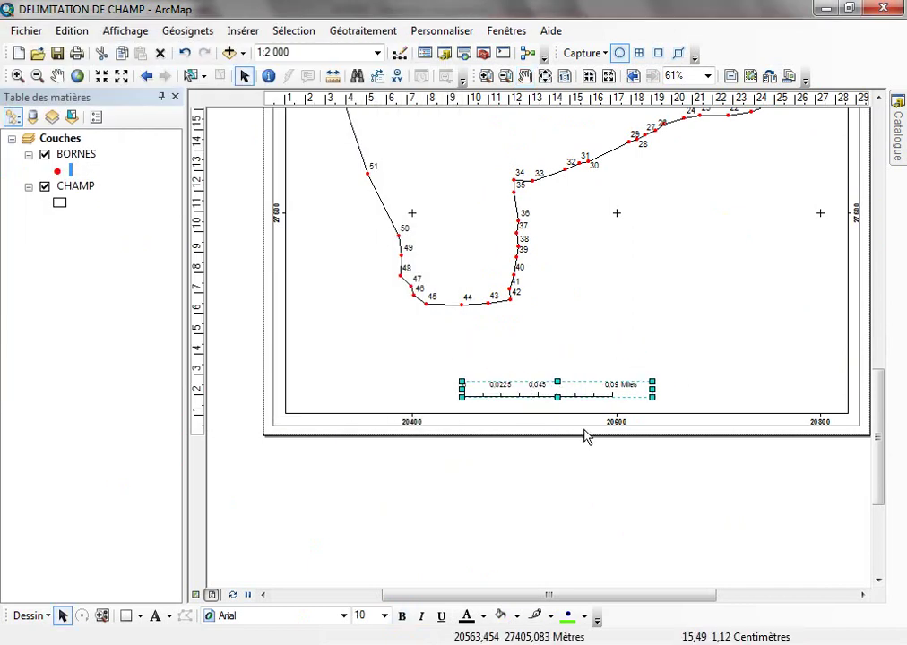
- Consult ANNEXE.pdf in Adobe Reader, then set the ArcMap scale bar to 2 subdivisions with Mètres as division units
{"action": "key", "text": "alt+Tab"}
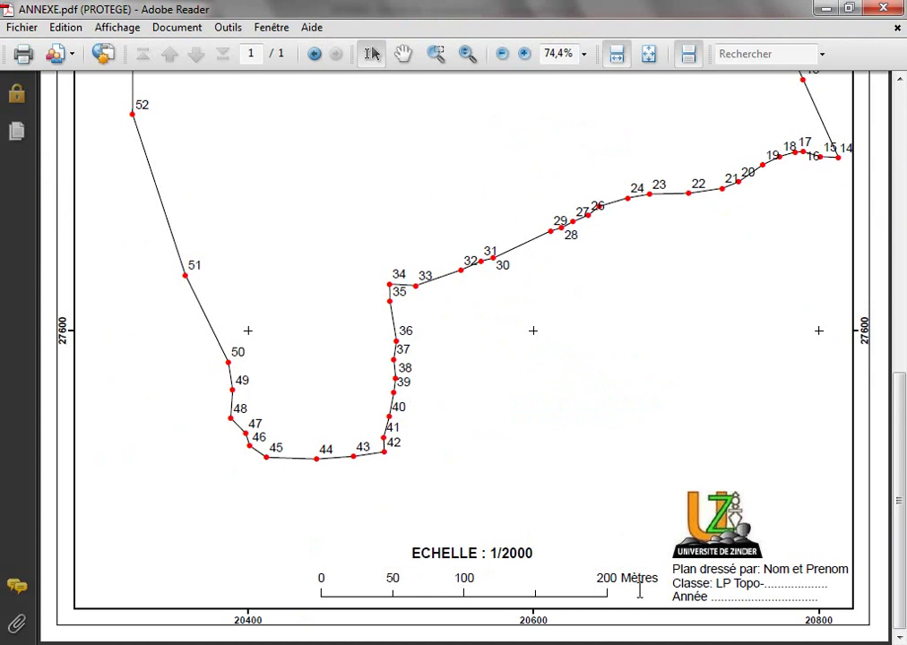
{"action": "key", "text": "alt+Tab"}
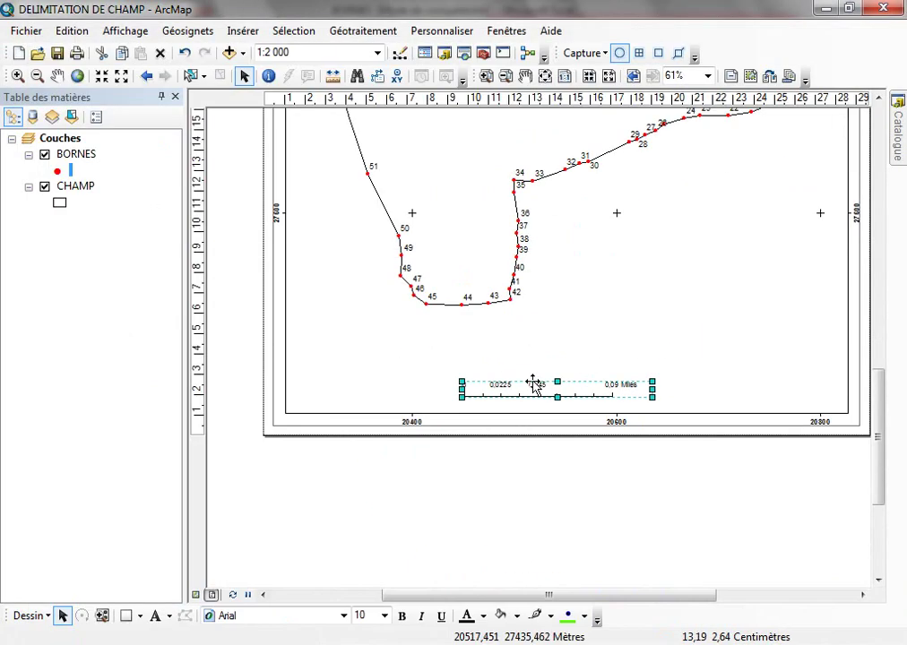
{"action": "left_click", "coordinate": [487, 77]}
{"action": "left_click_drag", "start_coordinate": [431, 350], "coordinate": [699, 461]}
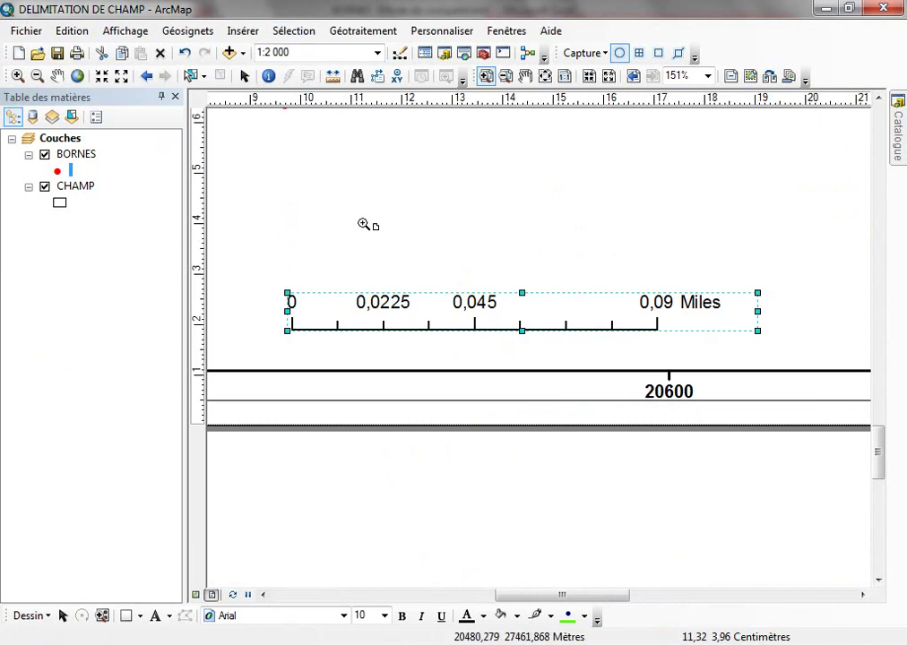
{"action": "left_click", "coordinate": [245, 76]}
{"action": "double_click", "coordinate": [468, 319]}
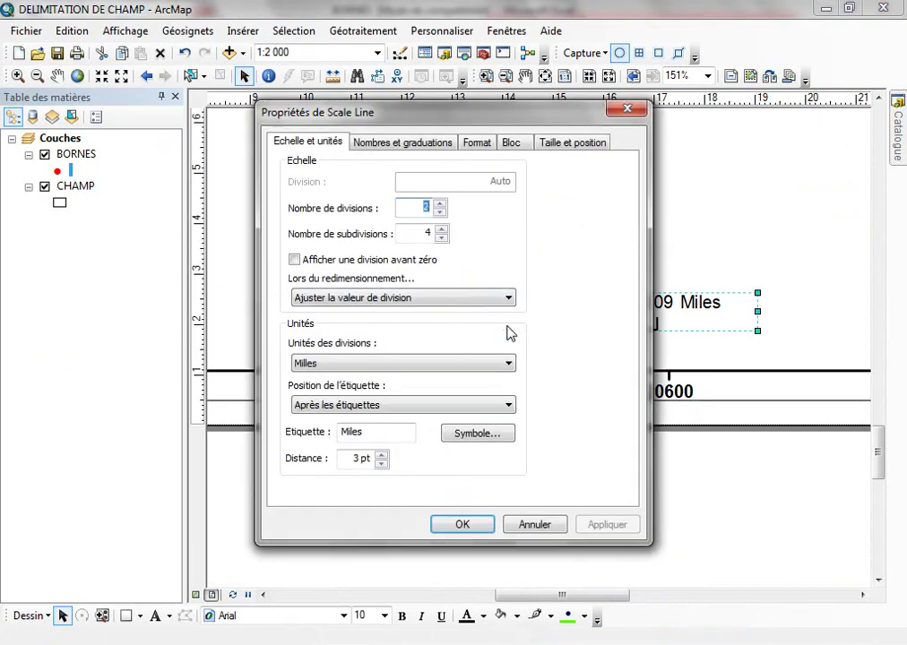
{"action": "left_click", "coordinate": [441, 238]}
{"action": "left_click", "coordinate": [441, 238]}
{"action": "left_click", "coordinate": [430, 364]}
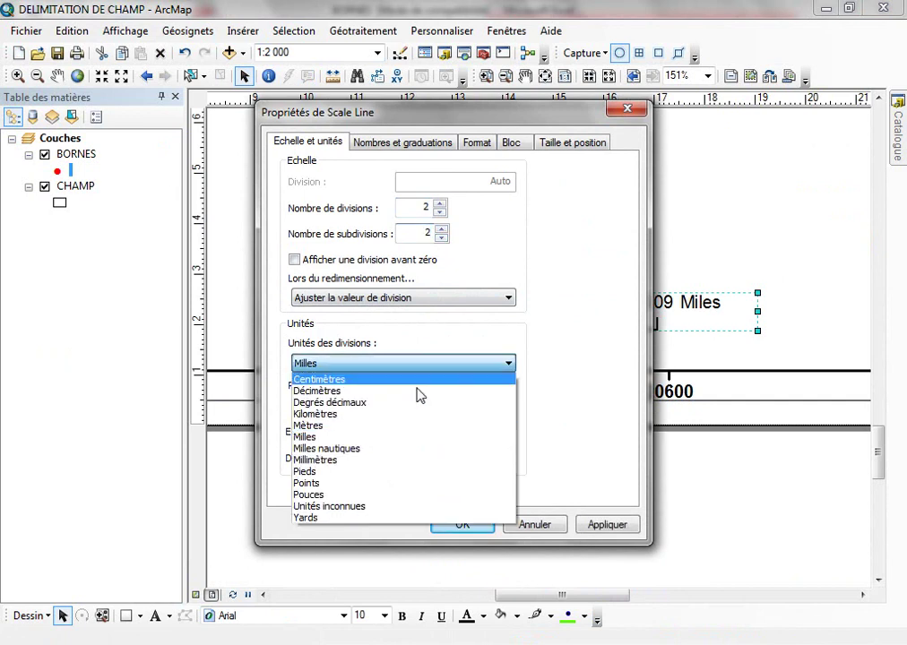
{"action": "left_click", "coordinate": [352, 427]}
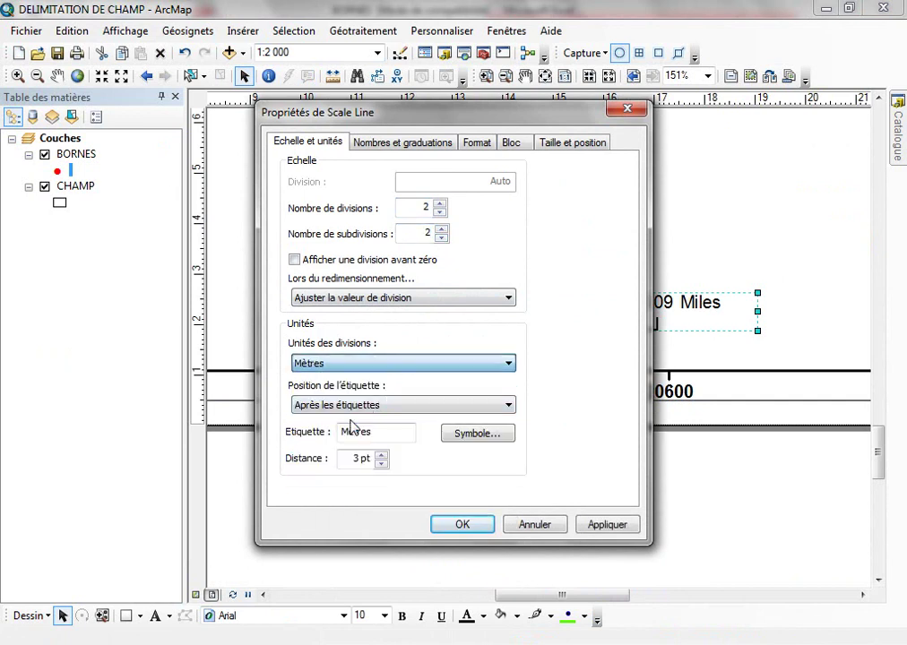
{"action": "left_click", "coordinate": [463, 525]}
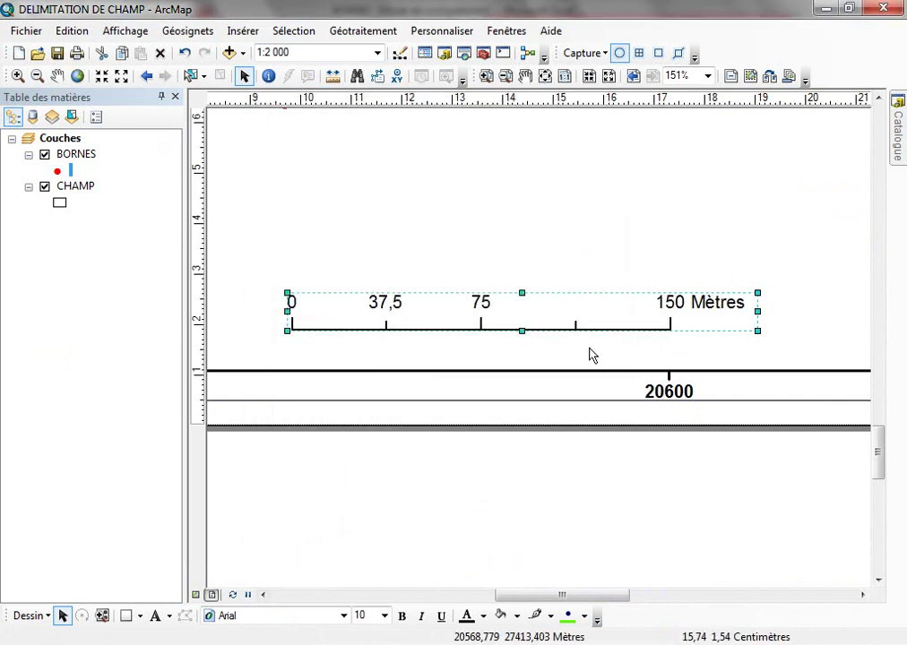
- Widen the scale bar until it spans 200 Mètres and recentre it just above the map frame's lower edge
{"action": "scroll", "coordinate": [452, 462], "scroll_direction": "up", "scroll_amount": 1}
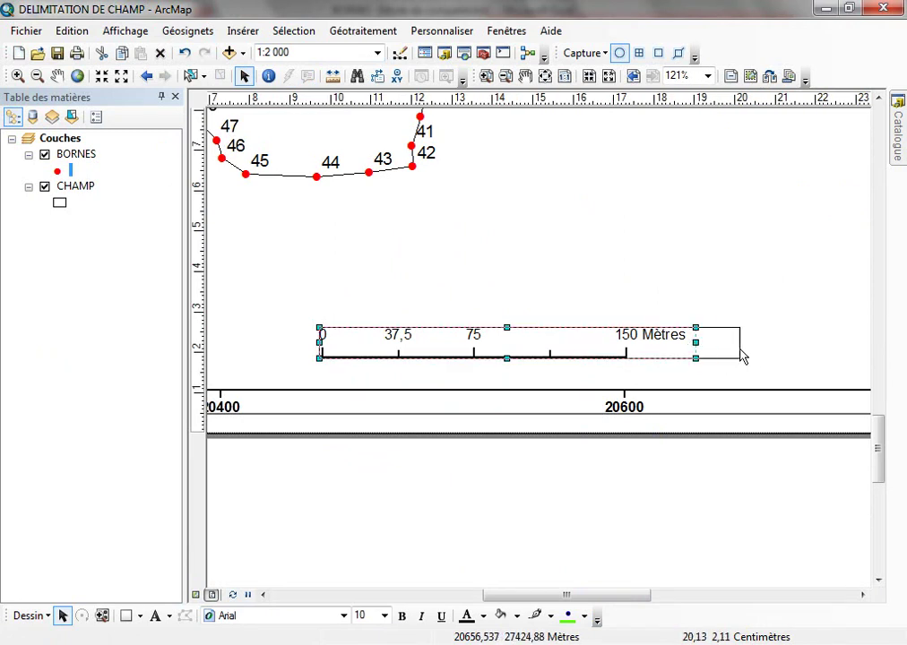
{"action": "left_click_drag", "start_coordinate": [696, 342], "coordinate": [804, 345]}
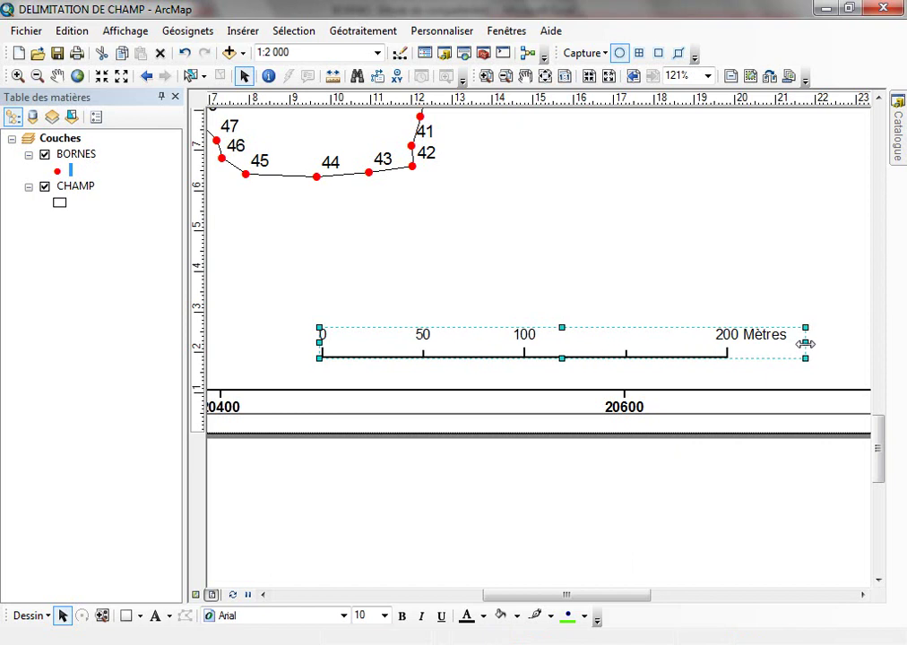
{"action": "left_click_drag", "start_coordinate": [627, 348], "coordinate": [532, 367]}
- Insert a 1:2 000 absolute scale text and place it just above the scale bar
{"action": "left_click", "coordinate": [524, 75]}
{"action": "left_click_drag", "start_coordinate": [445, 461], "coordinate": [568, 425]}
{"action": "left_click", "coordinate": [242, 31]}
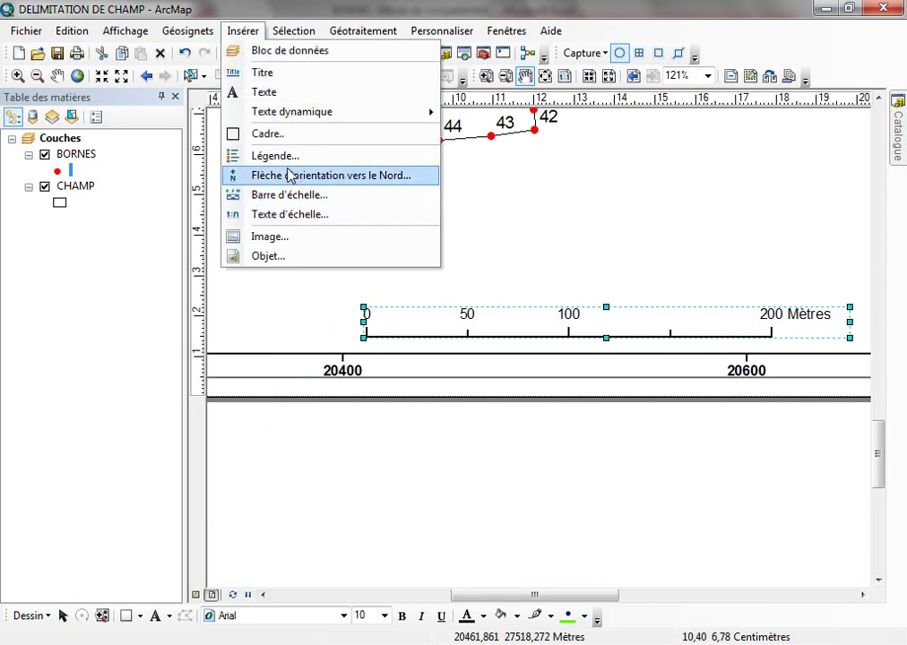
{"action": "left_click", "coordinate": [295, 215]}
{"action": "double_click", "coordinate": [126, 81]}
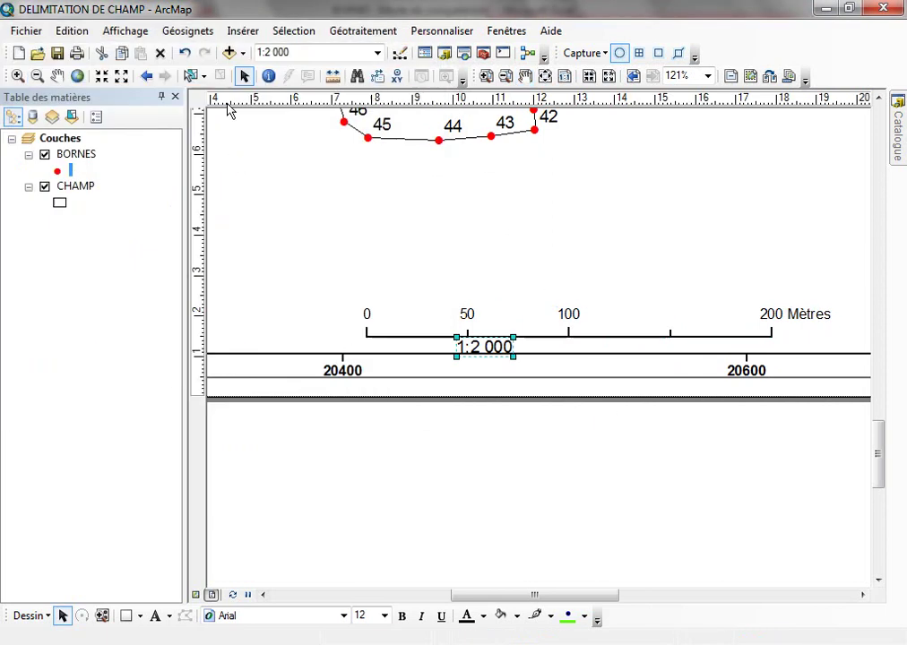
{"action": "left_click_drag", "start_coordinate": [490, 354], "coordinate": [625, 287]}
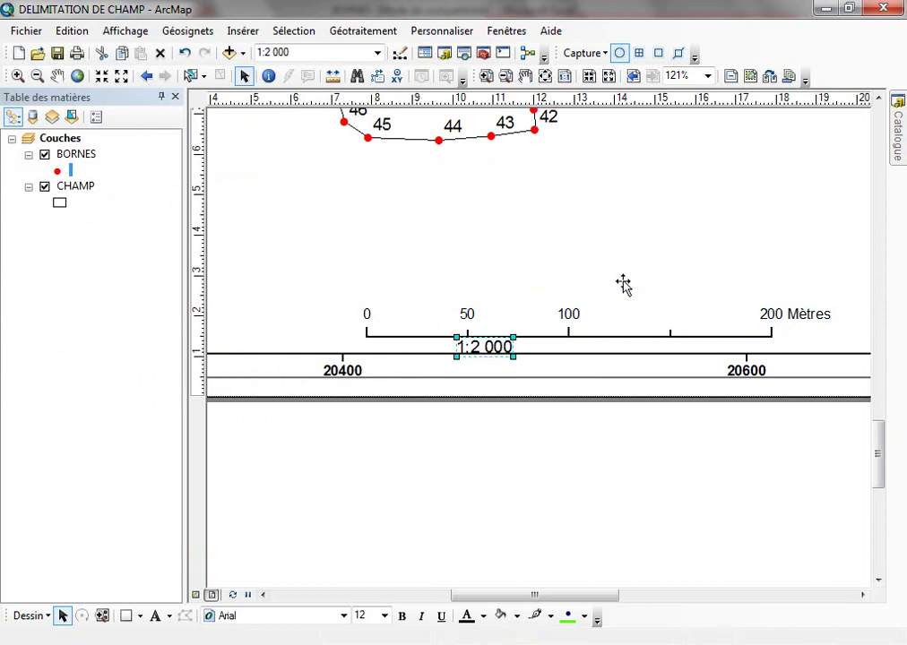
- Add the text "Echelle" and place it above the scale bar, just before the 1:2 000 scale text
{"action": "left_click", "coordinate": [244, 31]}
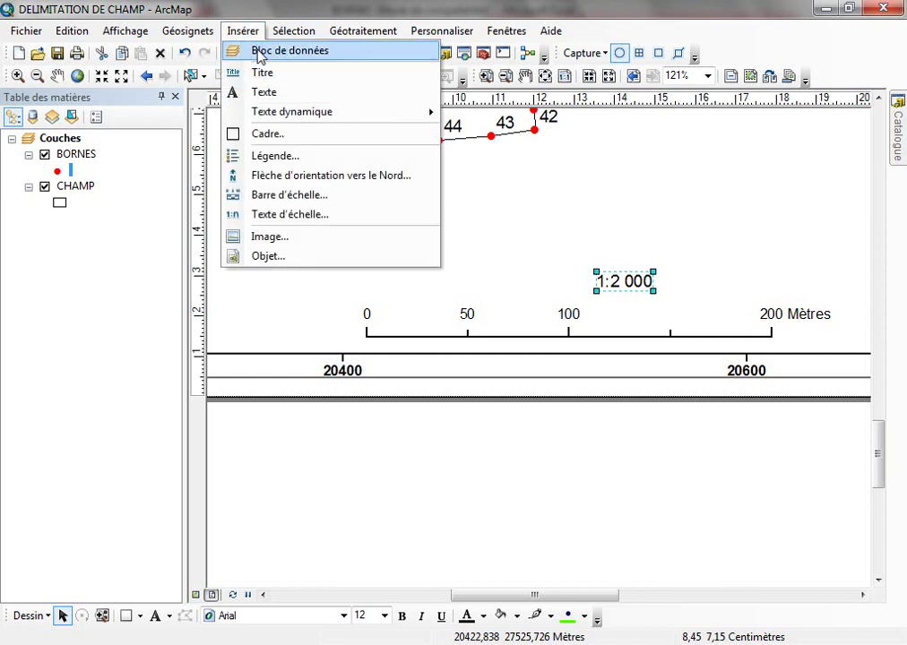
{"action": "left_click", "coordinate": [265, 92]}
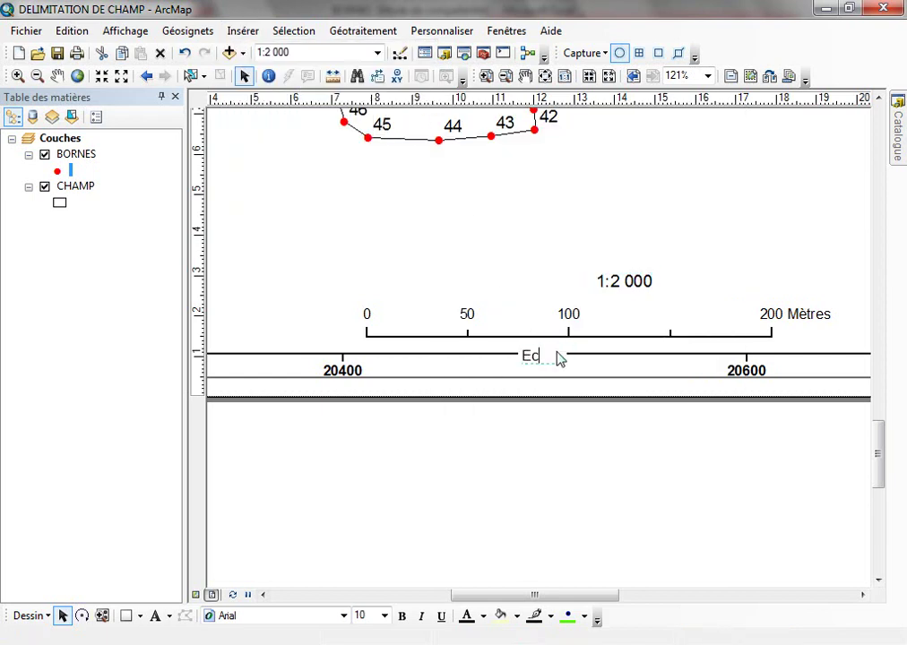
{"action": "type", "text": "Echelle"}
{"action": "key", "text": "Return"}
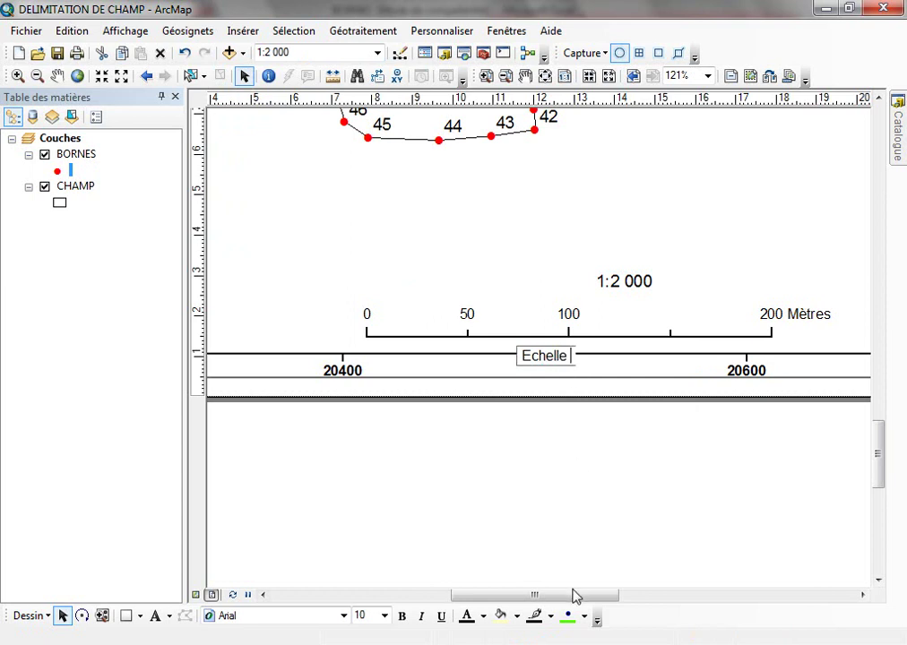
{"action": "left_click_drag", "start_coordinate": [536, 358], "coordinate": [550, 279]}
- Set the font size of the "Echelle" text to 14
{"action": "double_click", "coordinate": [551, 278]}
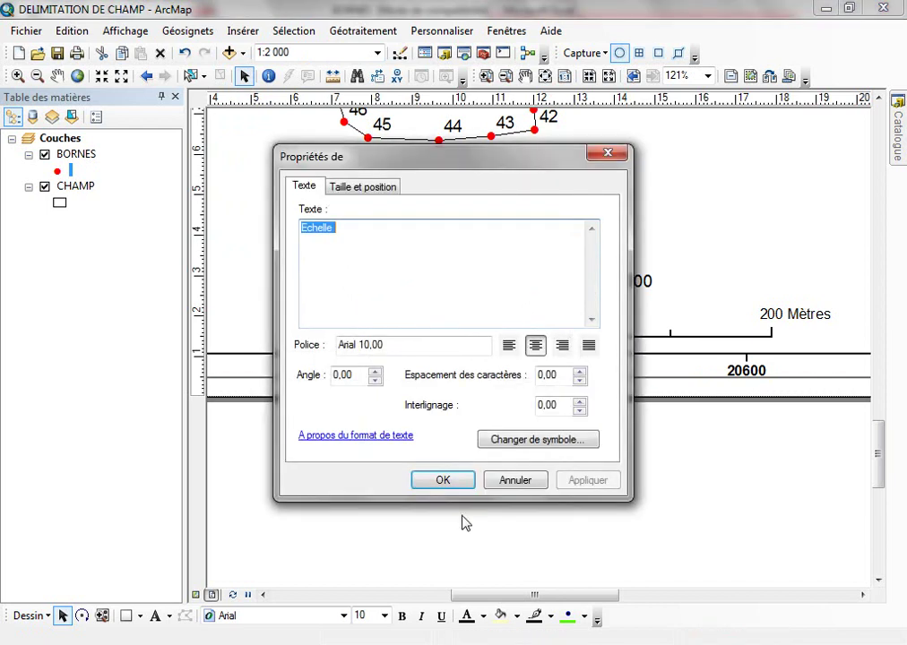
{"action": "left_click", "coordinate": [501, 440]}
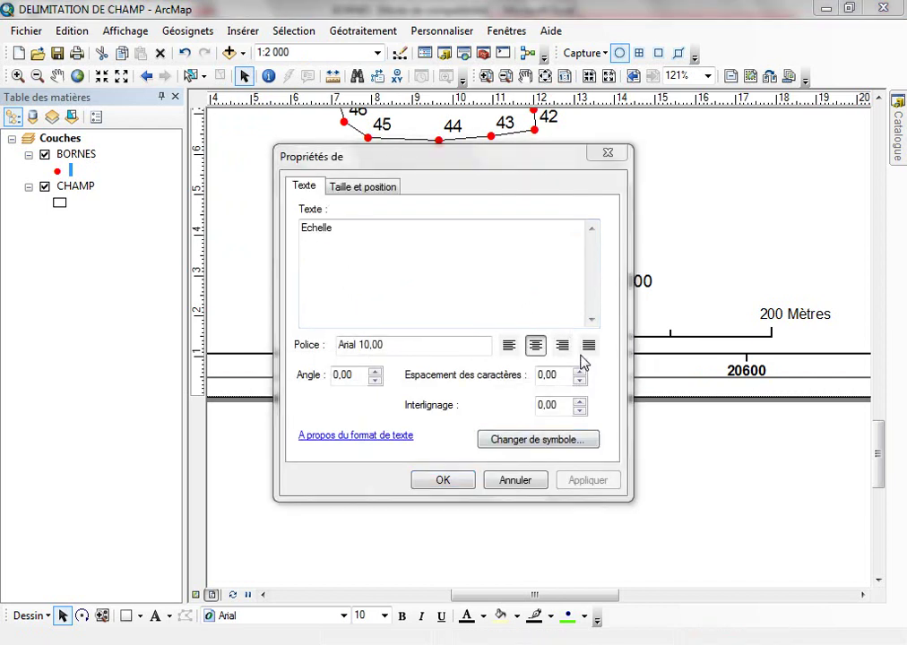
{"action": "left_click", "coordinate": [775, 321]}
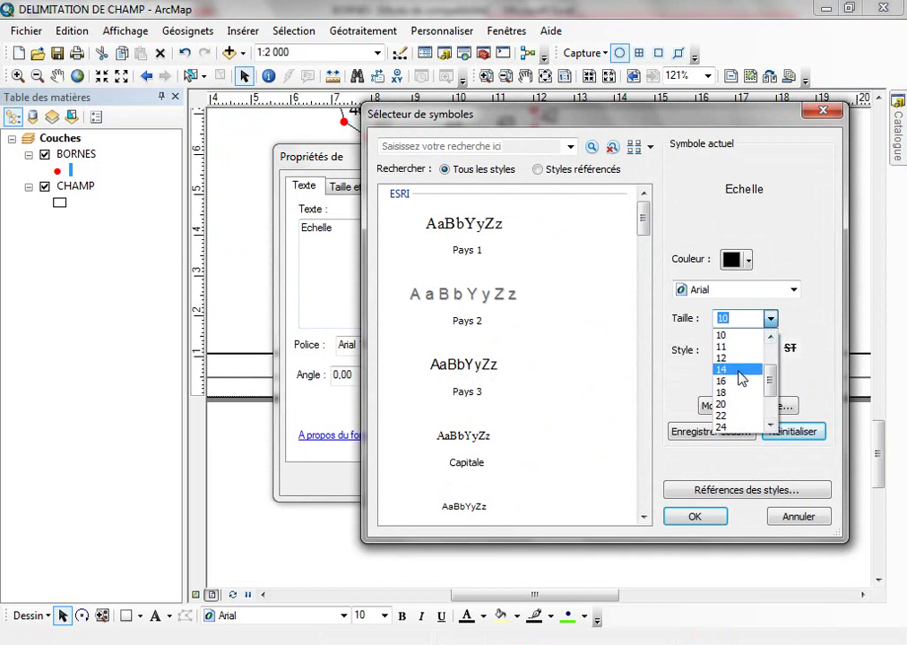
{"action": "left_click", "coordinate": [742, 371]}
{"action": "left_click", "coordinate": [699, 518]}
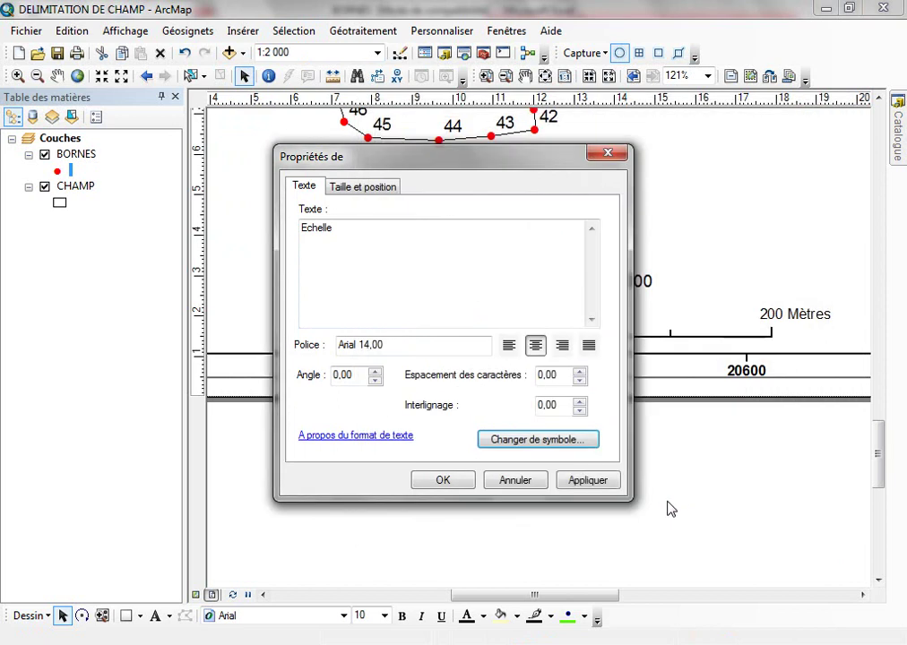
{"action": "left_click", "coordinate": [462, 481]}
- Align "Echelle" beside the 1:2 000 scale text above the scale bar and compare the layout with ANNEXE.pdf
{"action": "left_click_drag", "start_coordinate": [570, 287], "coordinate": [538, 288]}
{"action": "left_click", "coordinate": [628, 285], "text": "shift"}
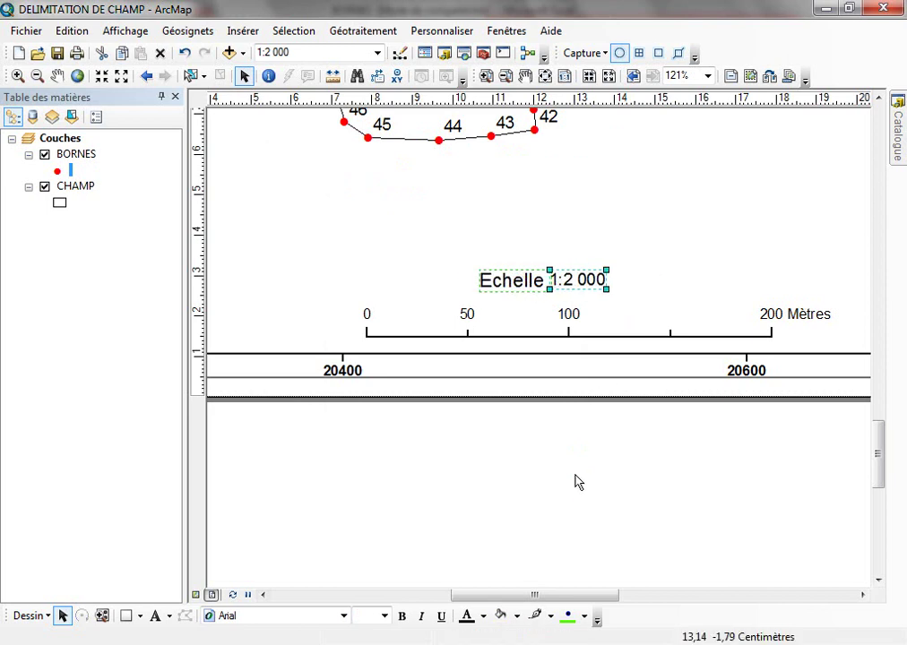
{"action": "left_click", "coordinate": [597, 449]}
{"action": "left_click", "coordinate": [614, 642]}
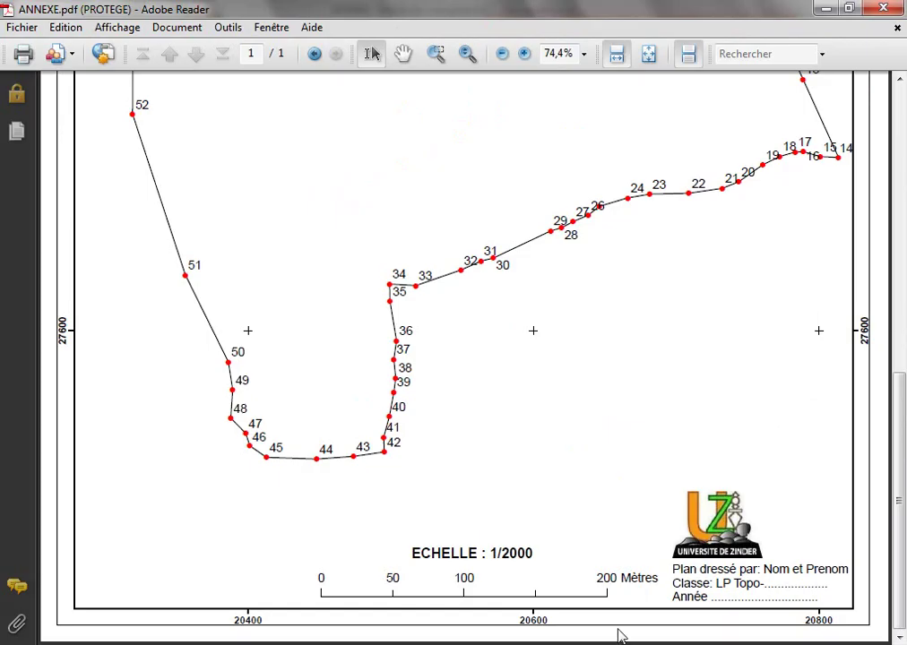
{"action": "left_click", "coordinate": [592, 641]}
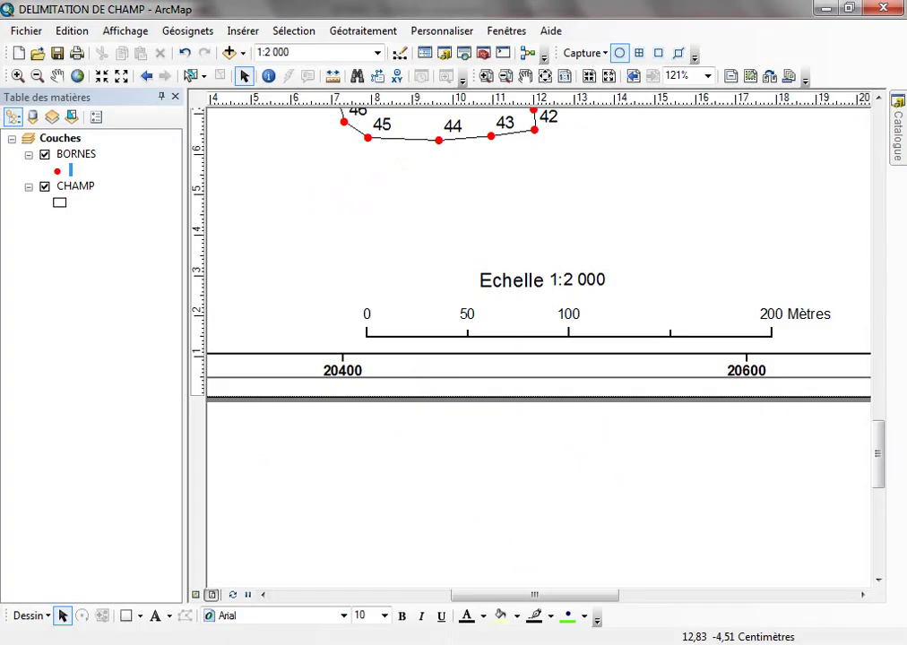
- Insert the UZ logo image (Université de Zinder) from the ZINDER folder and move it beside the scale text
{"action": "left_click", "coordinate": [242, 31]}
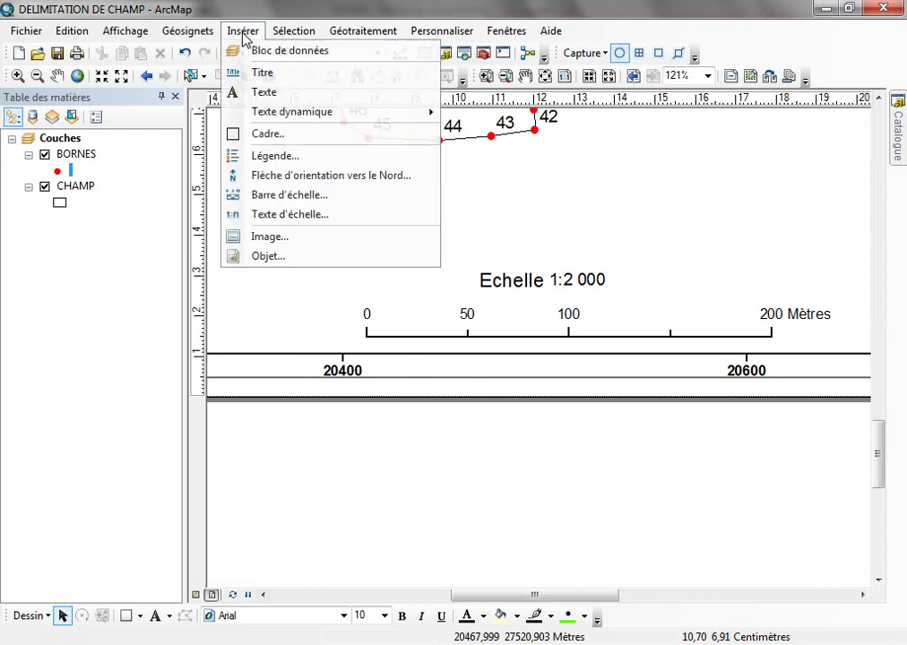
{"action": "left_click", "coordinate": [283, 238]}
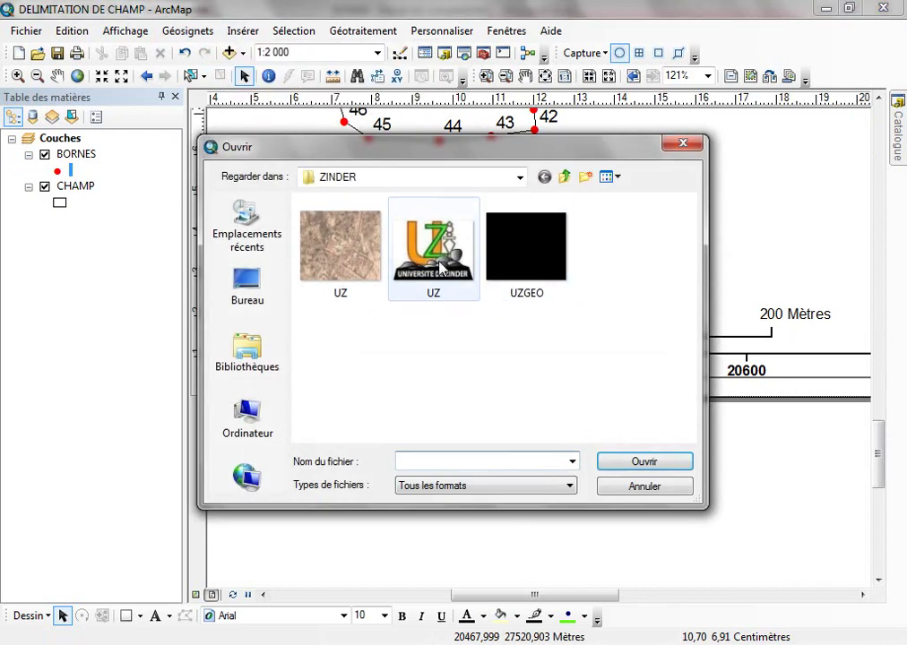
{"action": "double_click", "coordinate": [436, 251]}
{"action": "left_click_drag", "start_coordinate": [446, 263], "coordinate": [774, 266]}
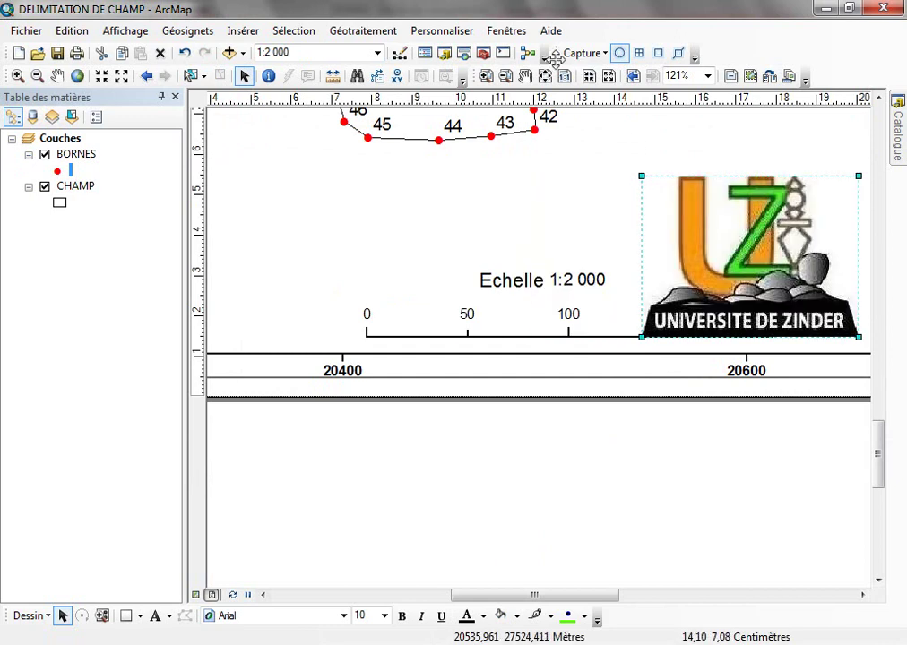
- Shrink the UZ logo to about 2.6 cm wide and move it near the map frame's lower-right corner
{"action": "left_click", "coordinate": [525, 75]}
{"action": "left_click_drag", "start_coordinate": [670, 300], "coordinate": [289, 295]}
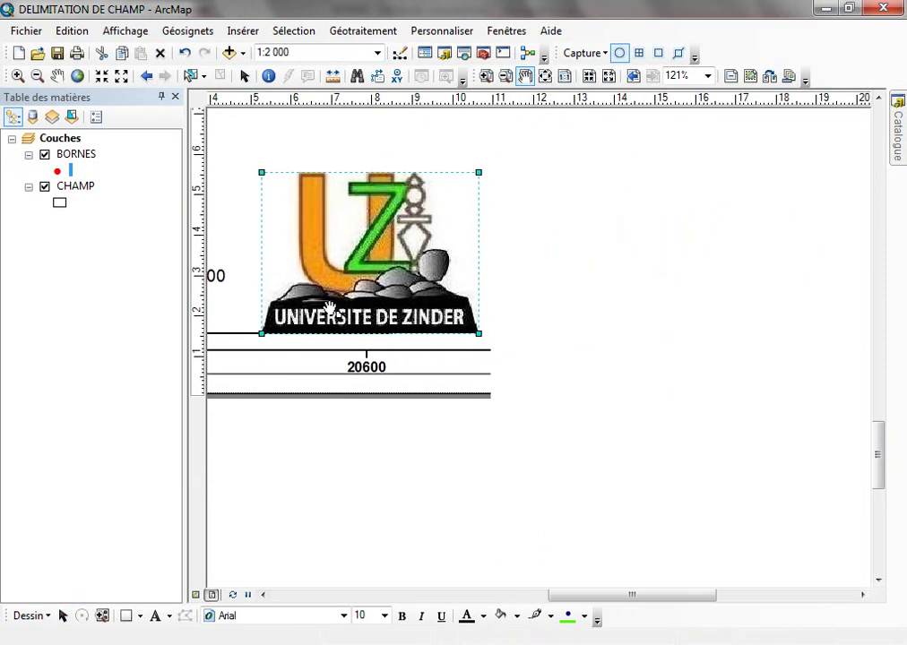
{"action": "left_click", "coordinate": [244, 76]}
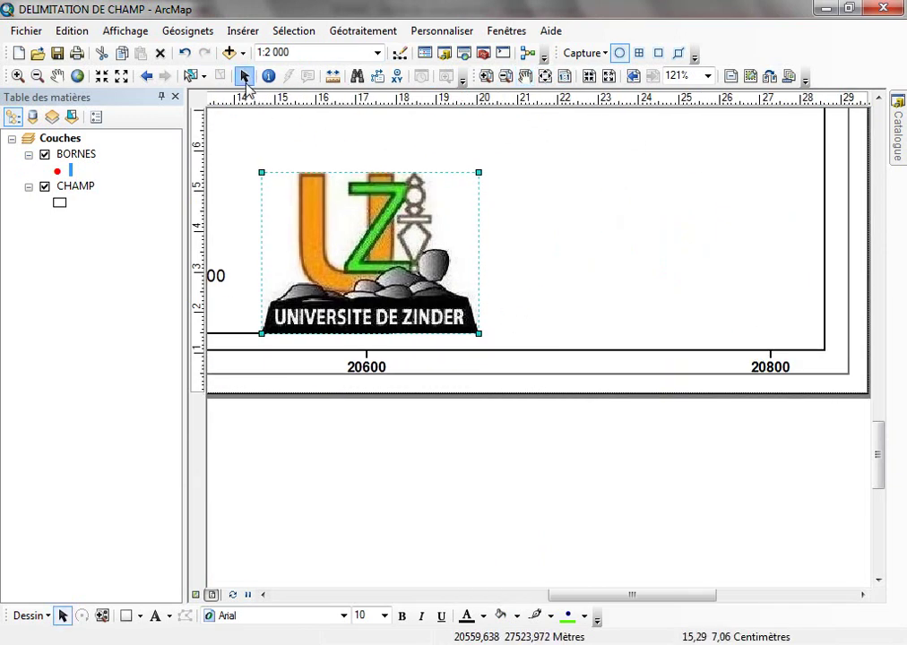
{"action": "left_click_drag", "start_coordinate": [410, 251], "coordinate": [366, 251]}
{"action": "left_click_drag", "start_coordinate": [318, 217], "coordinate": [751, 254]}
- Add a text block after consulting ANNEXE.pdf, with dotted "Plan dressé par:", "Classe:" and "Date:" lines plus "Source: Levé topographique"
{"action": "left_click", "coordinate": [242, 31]}
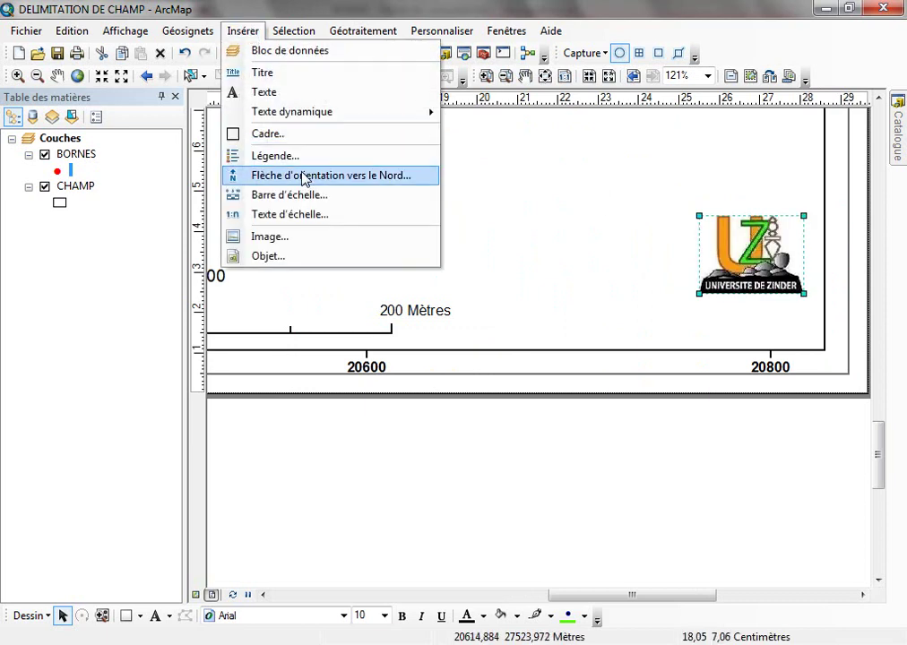
{"action": "left_click", "coordinate": [283, 93]}
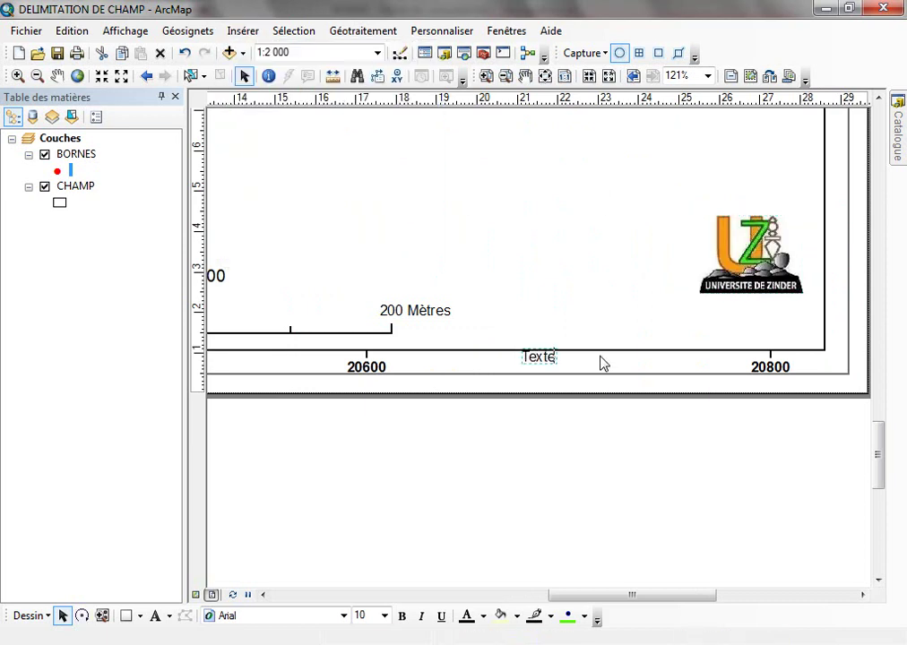
{"action": "left_click", "coordinate": [625, 641]}
{"action": "left_click", "coordinate": [625, 642]}
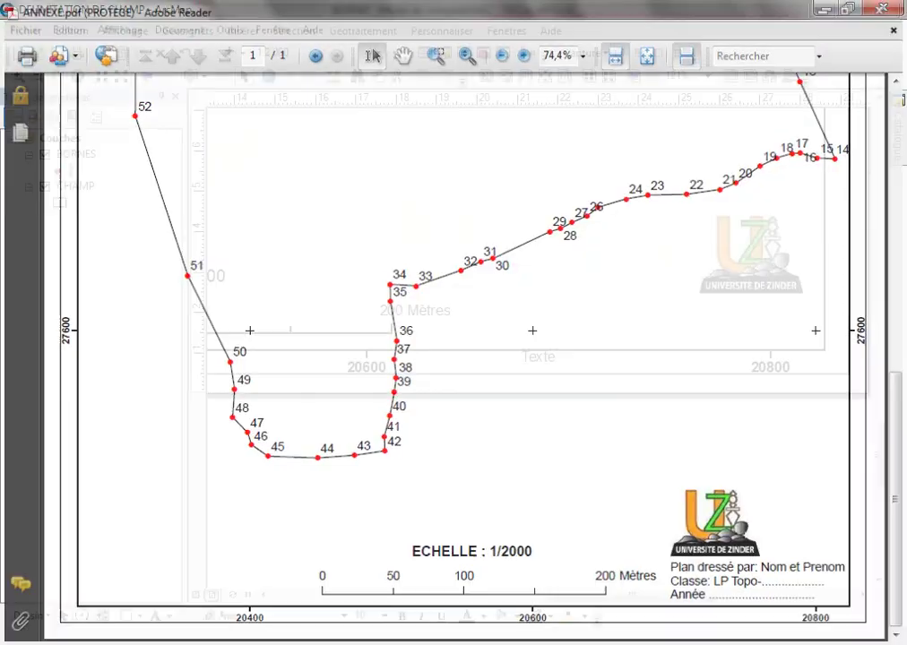
{"action": "double_click", "coordinate": [549, 356]}
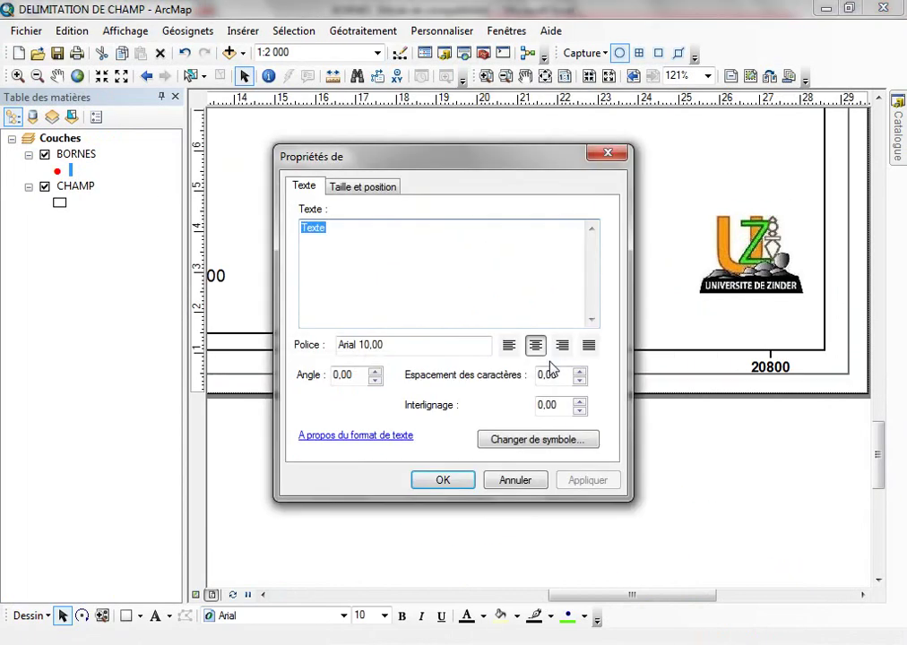
{"action": "type", "text": "Plan dressé pa"}
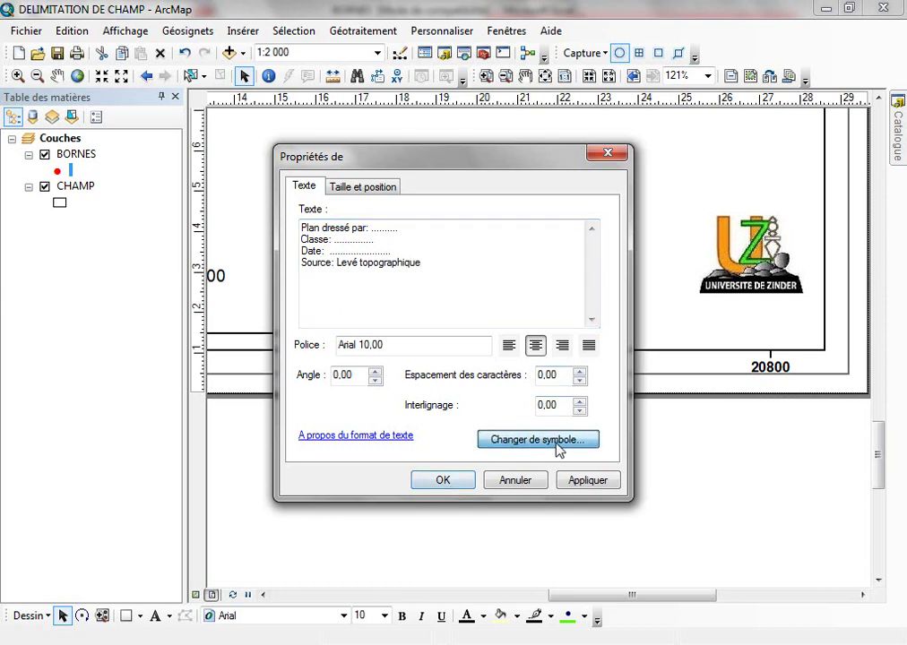
- Set the font size of the "Plan dressé par" text block to 14
{"action": "left_click", "coordinate": [770, 319]}
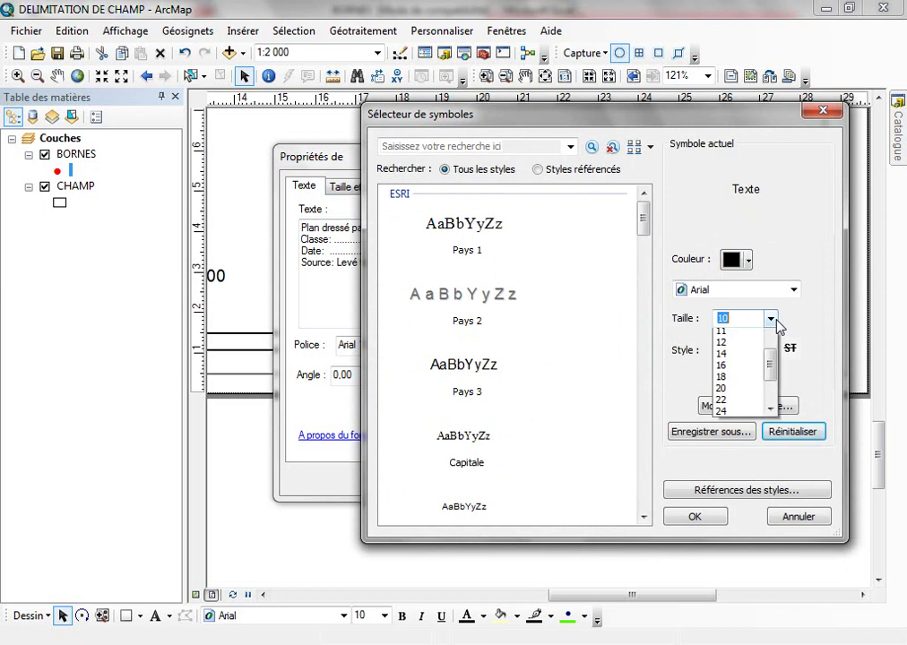
{"action": "left_click", "coordinate": [699, 367]}
{"action": "left_click", "coordinate": [717, 520]}
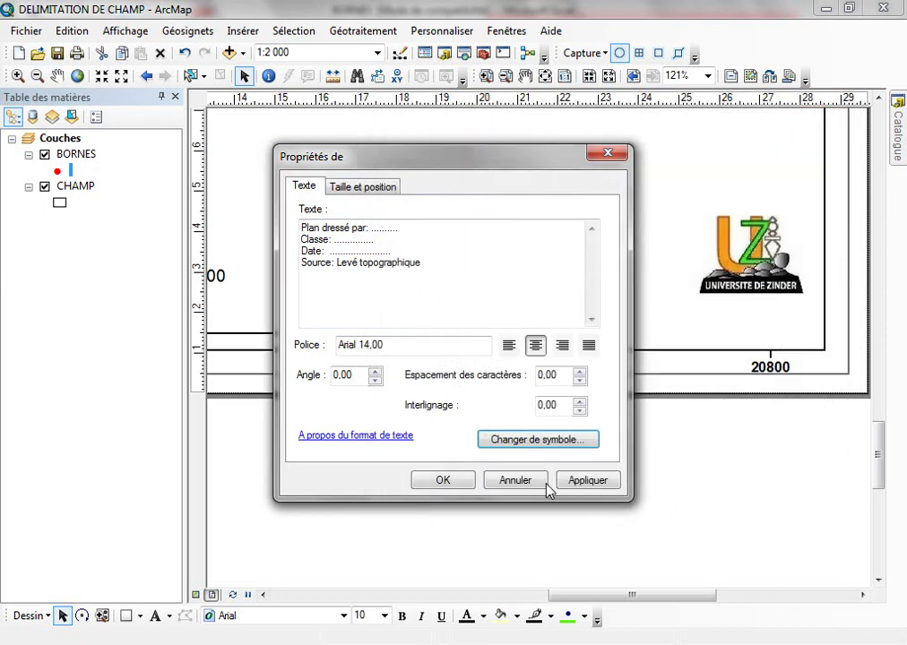
{"action": "left_click", "coordinate": [458, 486]}
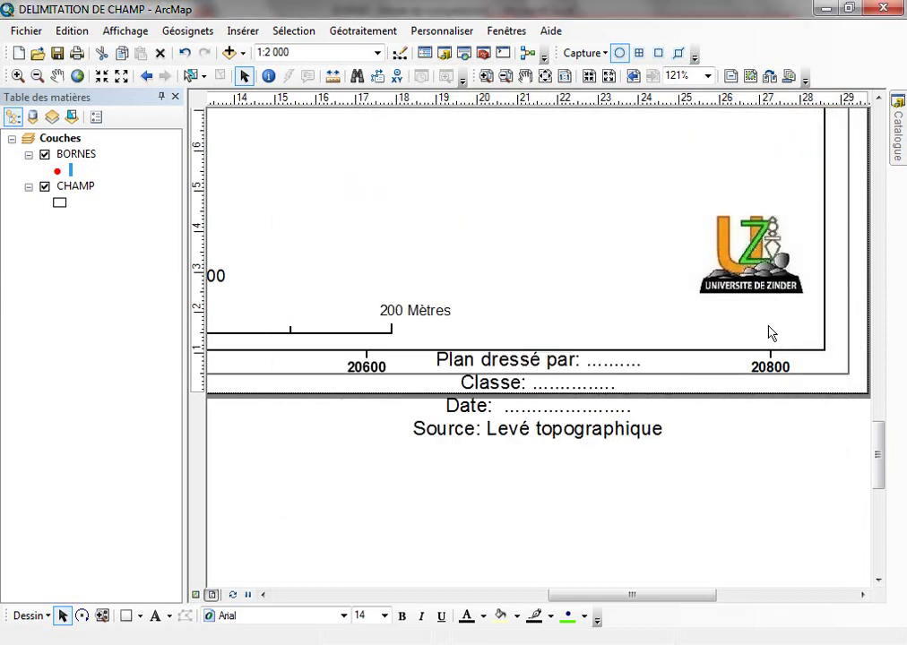
- Move the UZ logo slightly up and left, and left-align the "Plan dressé par" text block
{"action": "left_click", "coordinate": [748, 255]}
{"action": "left_click_drag", "start_coordinate": [748, 255], "coordinate": [730, 214]}
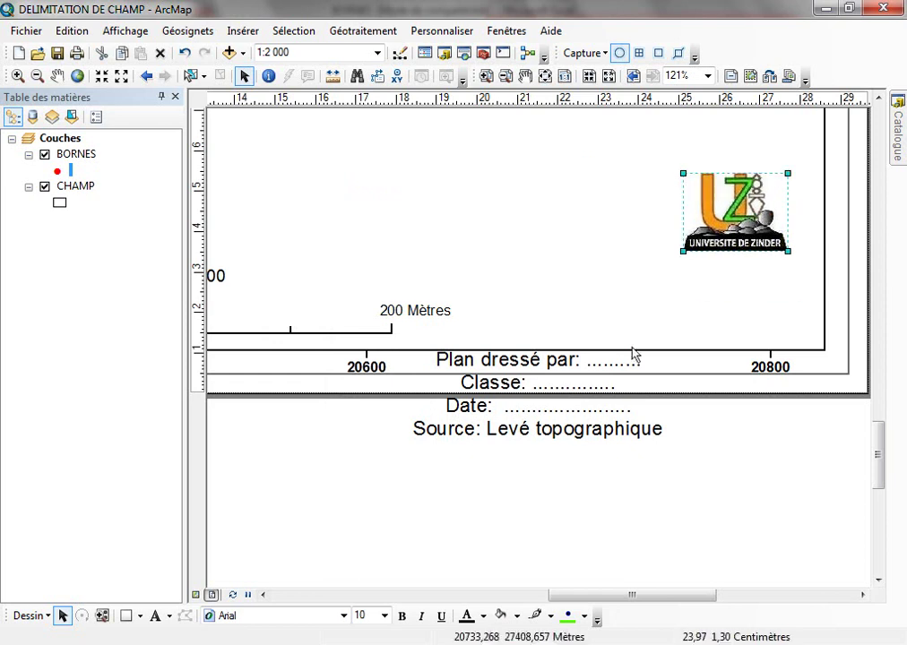
{"action": "double_click", "coordinate": [571, 431]}
{"action": "left_click", "coordinate": [510, 347]}
{"action": "left_click", "coordinate": [467, 482]}
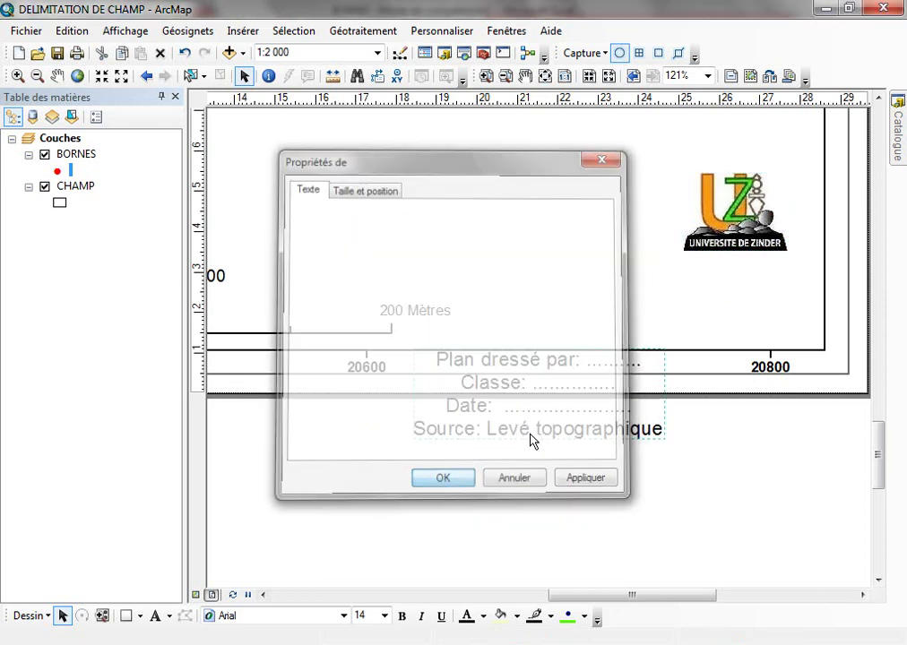
- Place the "Plan dressé par" block inside the map frame's lower-right corner and move the UZ logo directly above it
{"action": "left_click_drag", "start_coordinate": [596, 406], "coordinate": [627, 314]}
{"action": "left_click", "coordinate": [717, 235]}
{"action": "left_click_drag", "start_coordinate": [750, 219], "coordinate": [692, 213]}
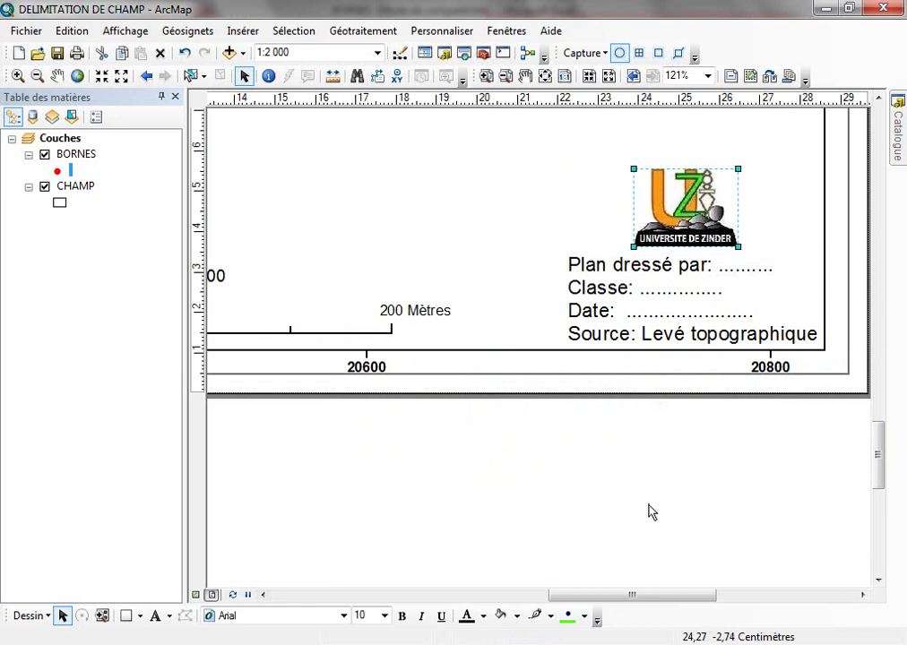
- Turn on feature labelling for the CHAMP layer and consult ANNEXE.pdf for the area label inside the field
{"action": "left_click", "coordinate": [525, 75]}
{"action": "left_click_drag", "start_coordinate": [442, 224], "coordinate": [650, 548]}
{"action": "scroll", "coordinate": [593, 434], "scroll_direction": "down", "scroll_amount": 1}
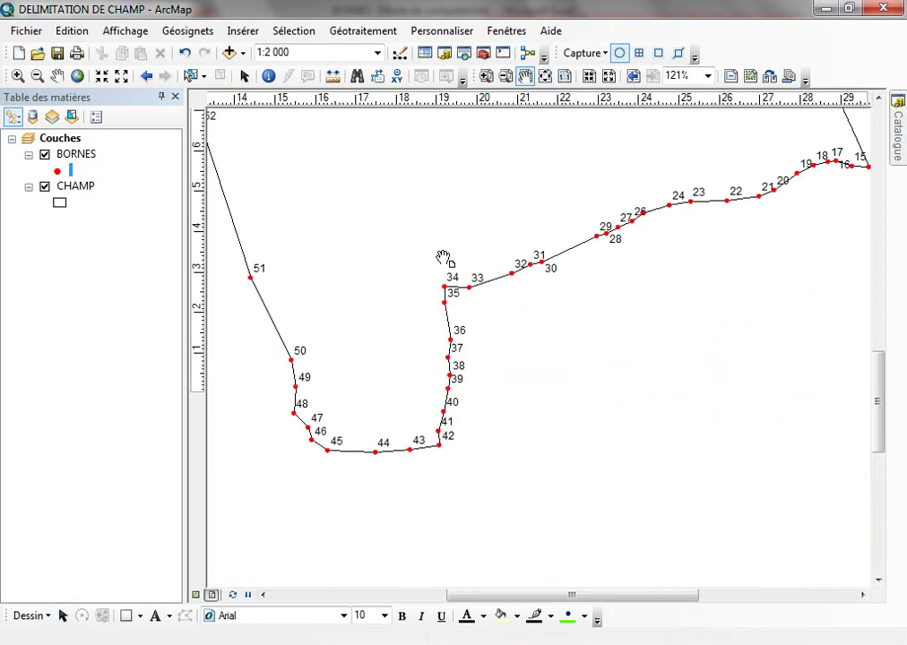
{"action": "left_click_drag", "start_coordinate": [437, 241], "coordinate": [551, 506]}
{"action": "left_click_drag", "start_coordinate": [609, 325], "coordinate": [518, 393]}
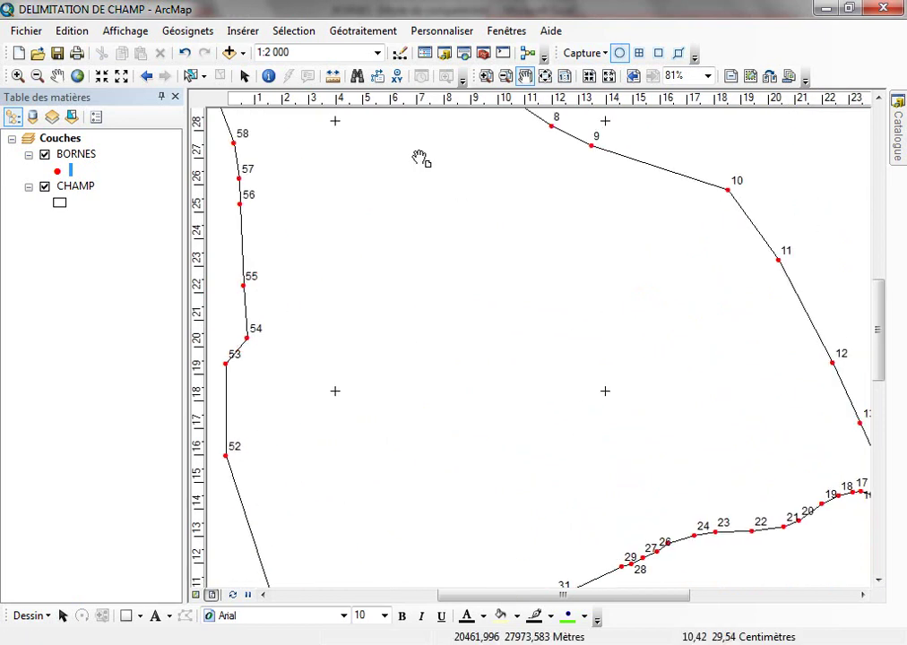
{"action": "left_click", "coordinate": [77, 187]}
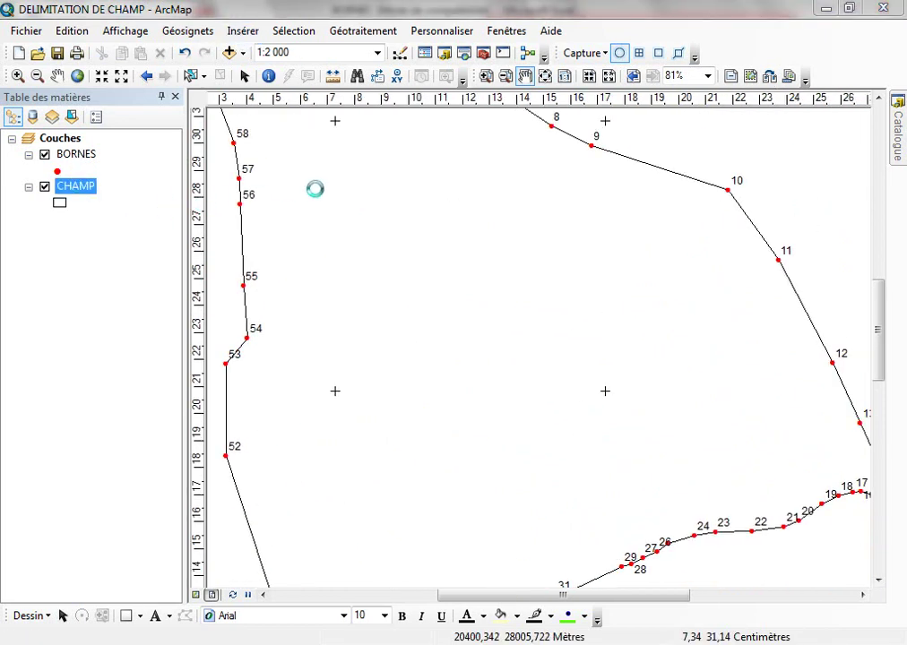
{"action": "left_click", "coordinate": [172, 167]}
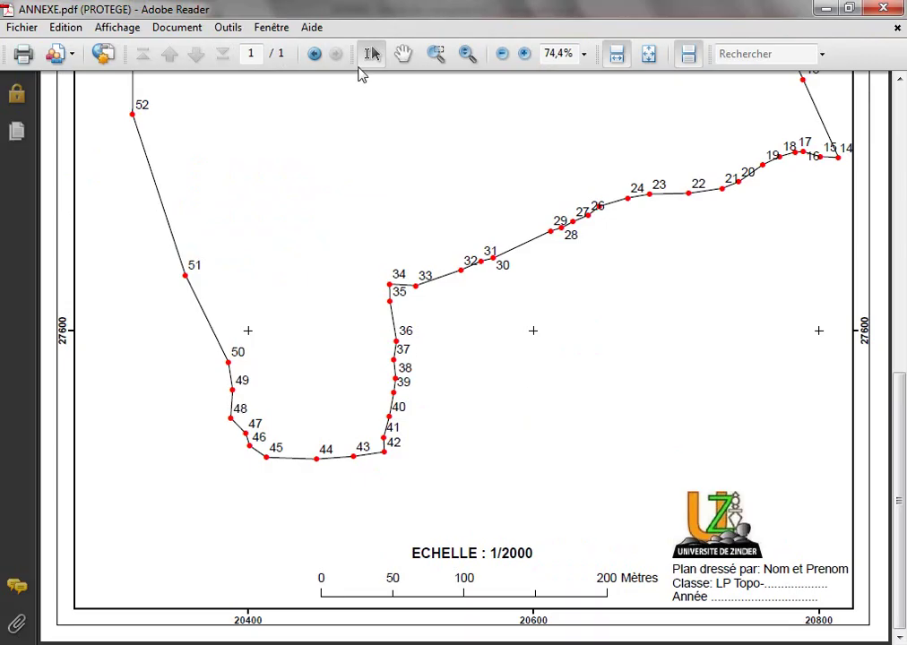
{"action": "left_click", "coordinate": [402, 53]}
{"action": "left_click_drag", "start_coordinate": [429, 193], "coordinate": [465, 497]}
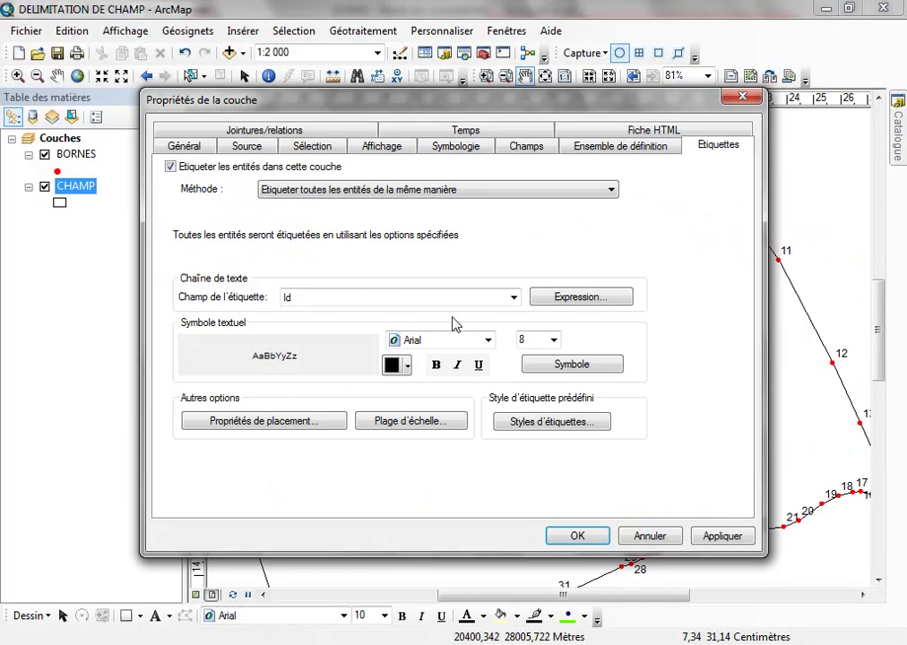
- Label the CHAMP layer by the Superficie field using the expression "Superficie="&[Superficie]
{"action": "left_click", "coordinate": [512, 299]}
{"action": "left_click", "coordinate": [342, 338]}
{"action": "left_click", "coordinate": [555, 300]}
{"action": "left_click", "coordinate": [270, 369]}
{"action": "type", "text": "\""}
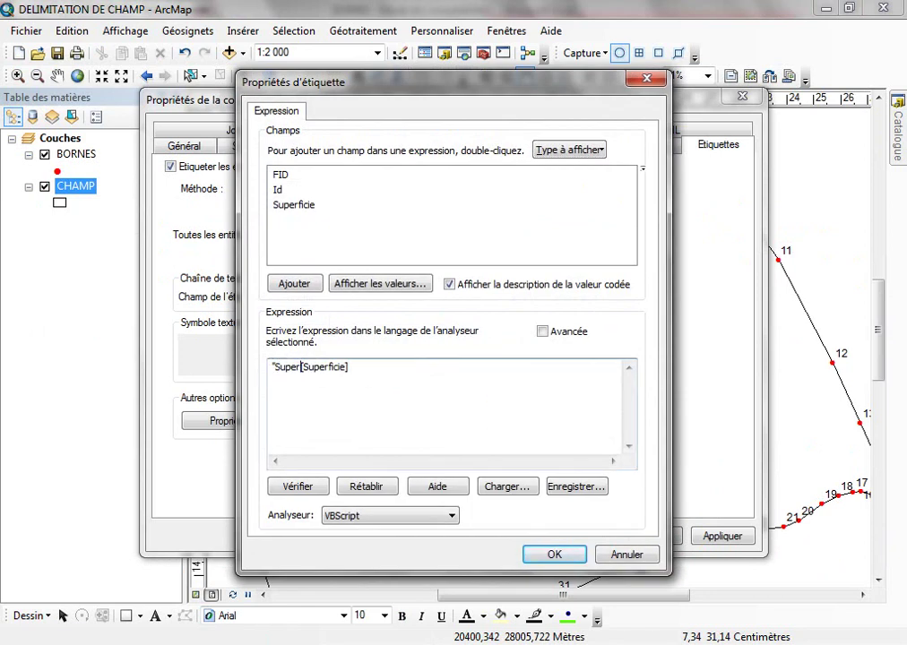
{"action": "type", "text": "Superficie="}
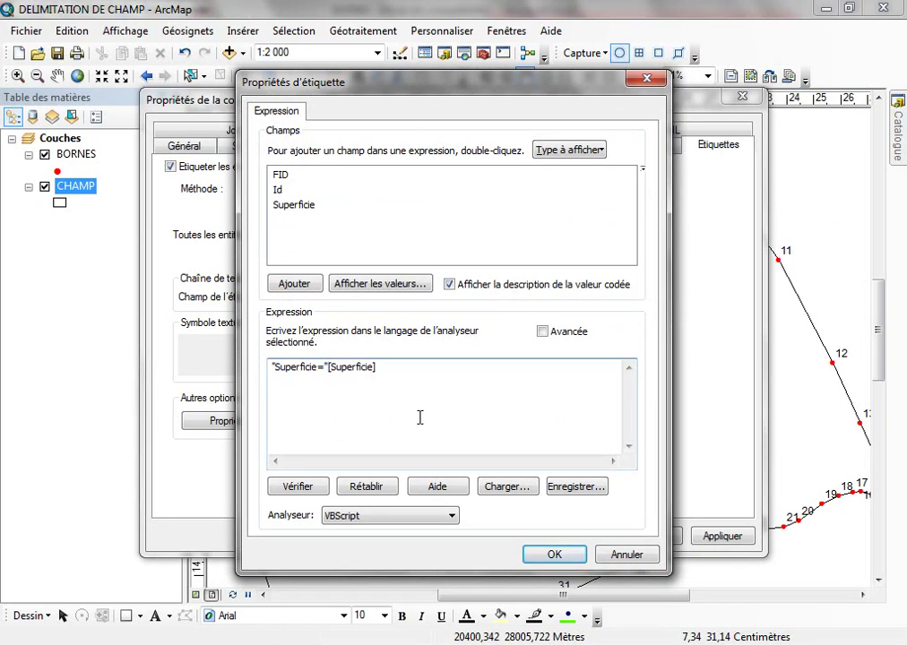
{"action": "type", "text": "\"&"}
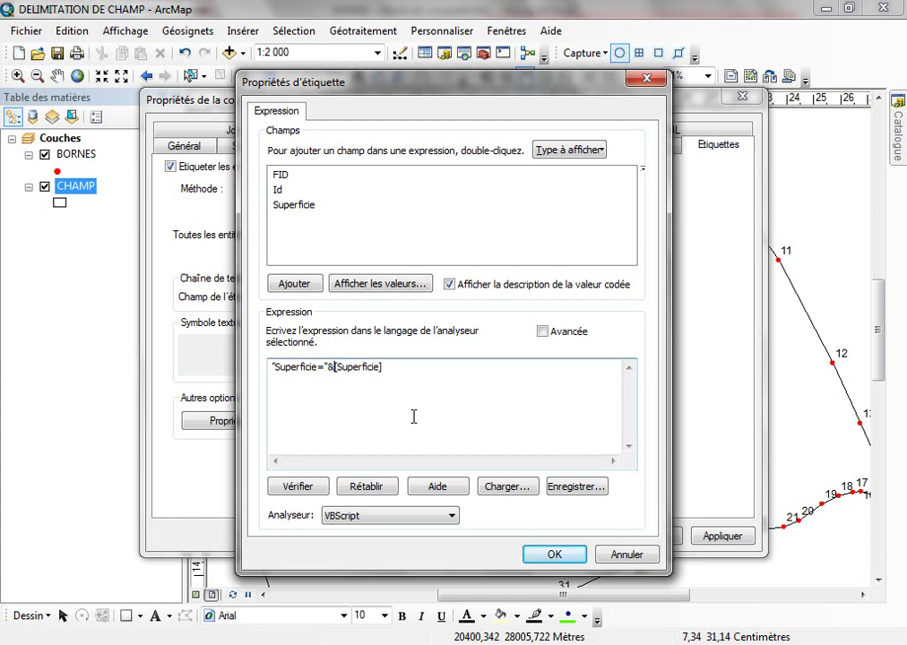
{"action": "left_click", "coordinate": [552, 555]}
{"action": "left_click", "coordinate": [573, 537]}
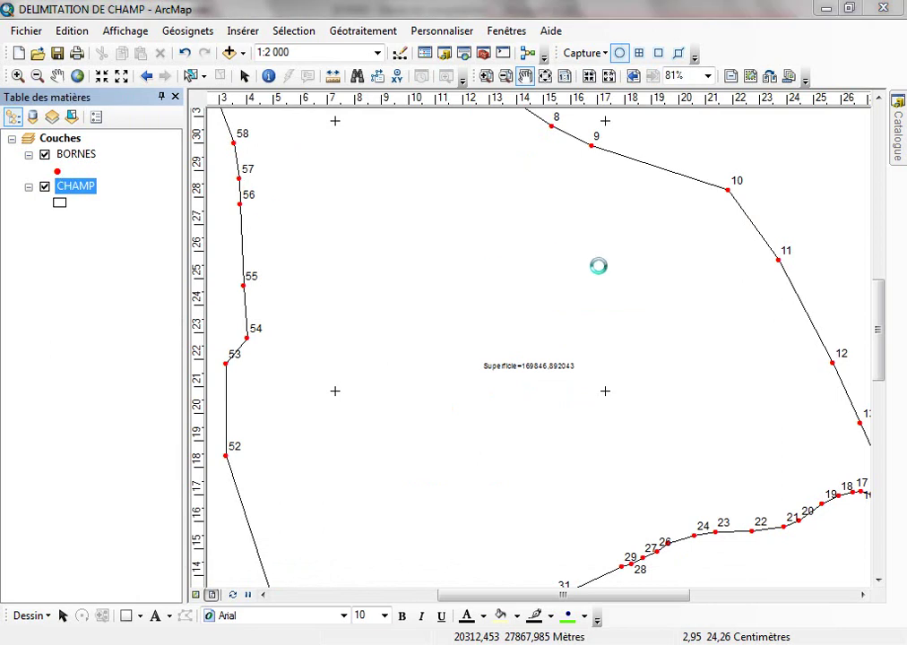
- Set the CHAMP label font to size 16 and bold
{"action": "left_click", "coordinate": [554, 341]}
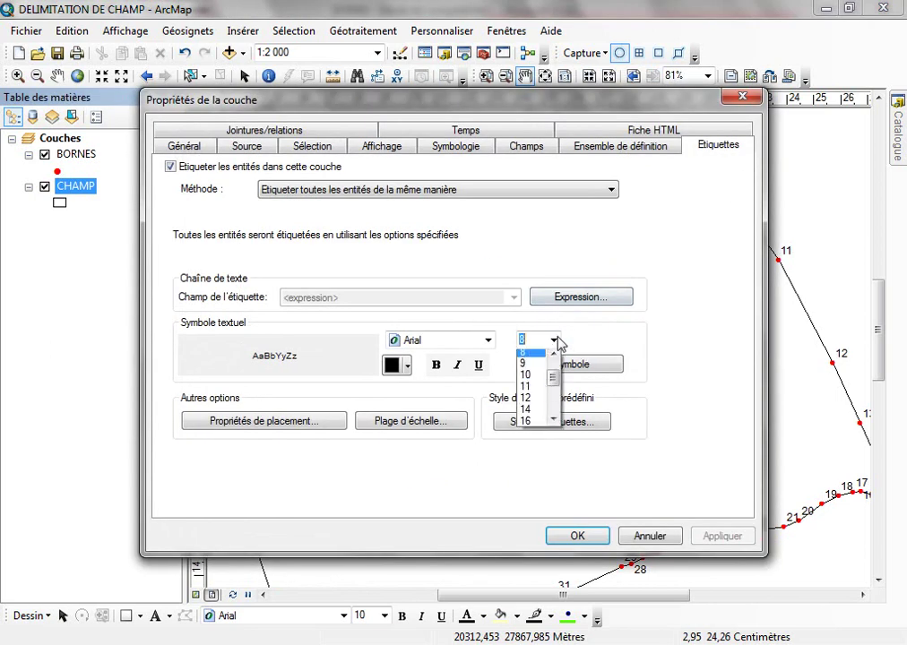
{"action": "left_click", "coordinate": [528, 425]}
{"action": "left_click", "coordinate": [438, 367]}
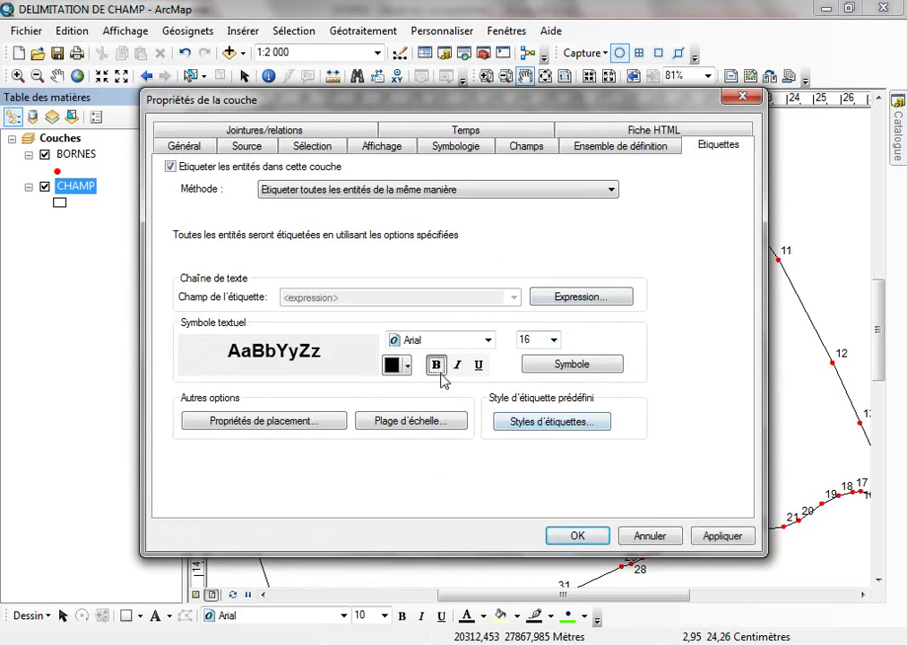
{"action": "left_click", "coordinate": [581, 540]}
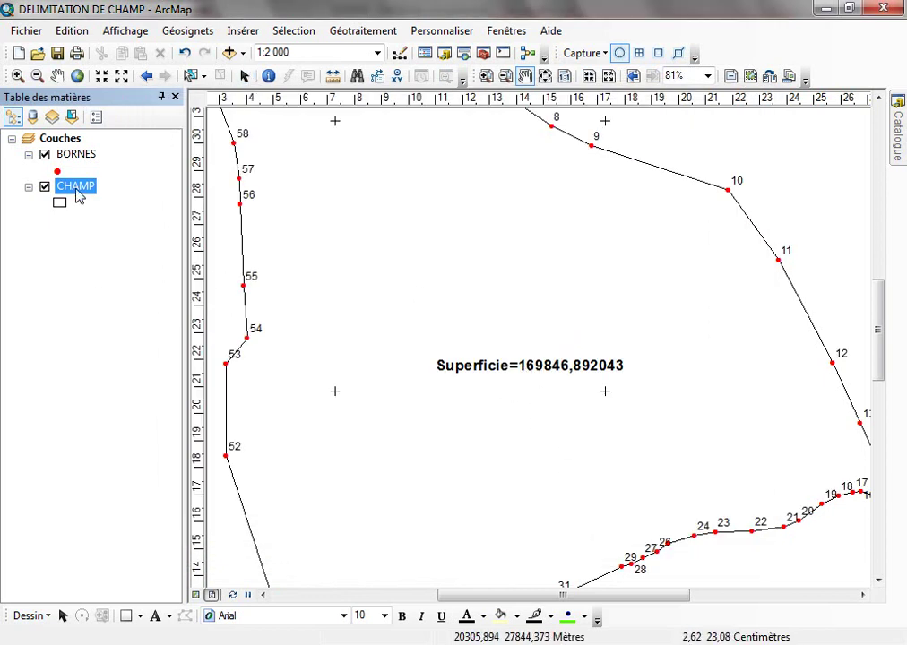
- Convert the CHAMP layer's labels to annotations
{"action": "right_click", "coordinate": [88, 196]}
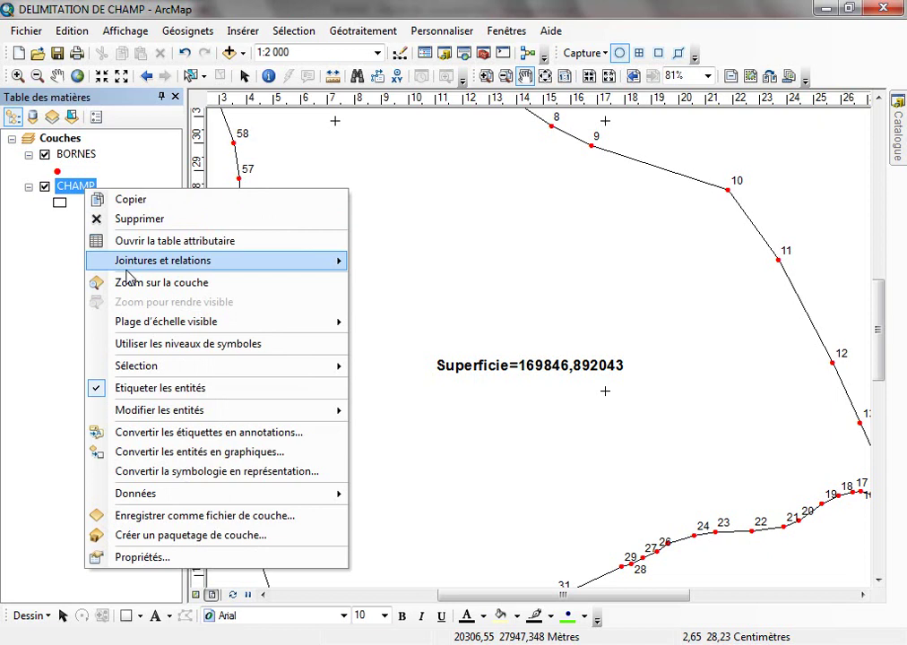
{"action": "left_click", "coordinate": [248, 433]}
{"action": "left_click", "coordinate": [426, 180]}
{"action": "left_click", "coordinate": [567, 503]}
- Send the large border element covering the map to the back so the area text can be selected
{"action": "left_click", "coordinate": [244, 76]}
{"action": "double_click", "coordinate": [522, 369]}
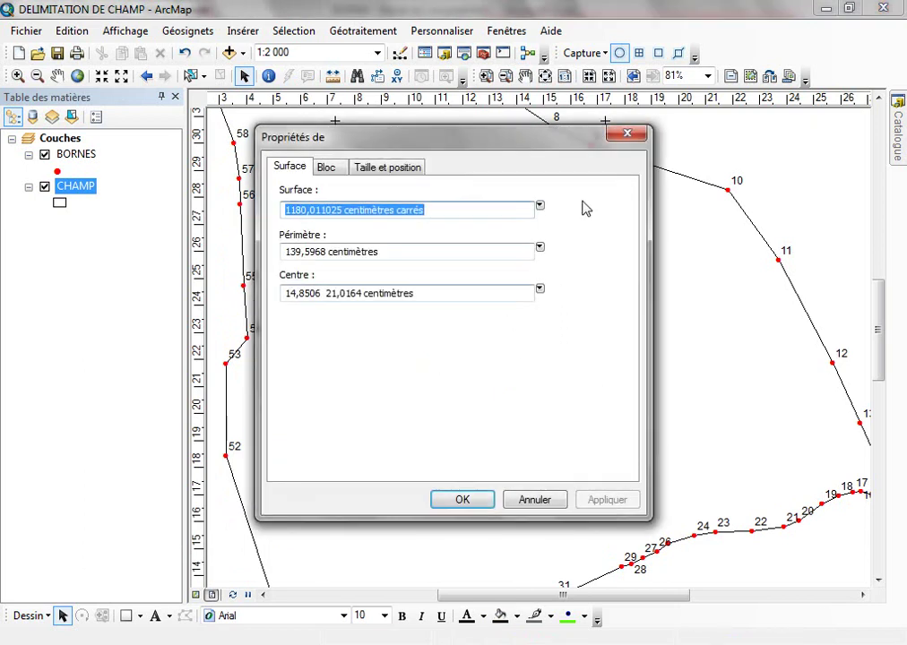
{"action": "left_click", "coordinate": [627, 135]}
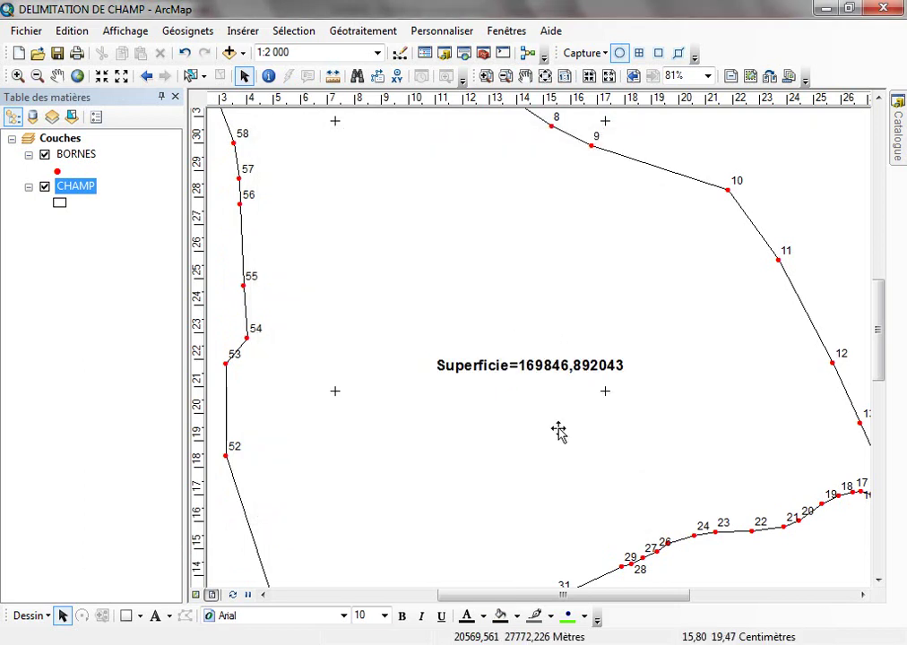
{"action": "double_click", "coordinate": [516, 373]}
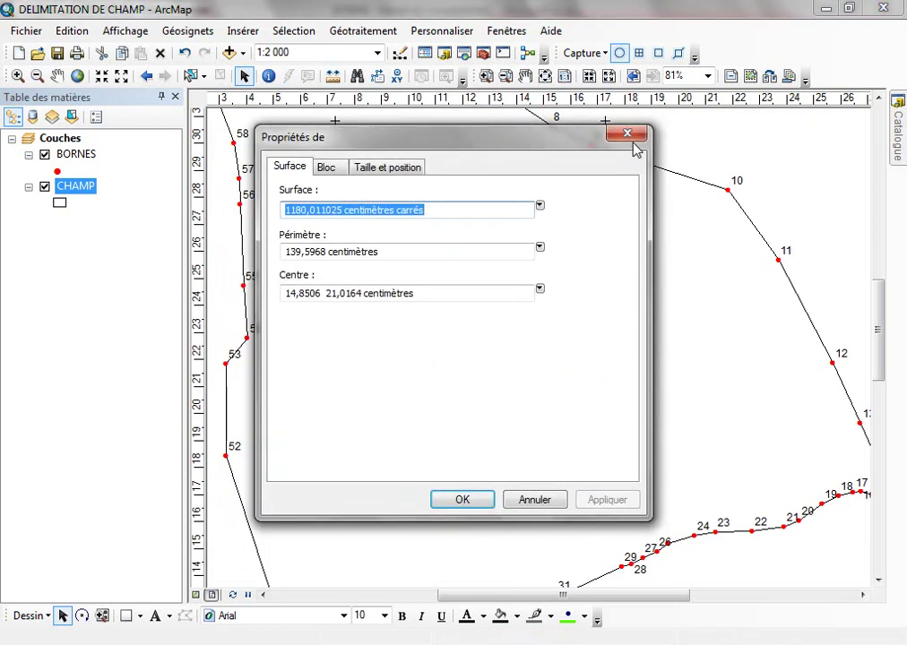
{"action": "left_click", "coordinate": [628, 137]}
{"action": "right_click", "coordinate": [559, 284]}
{"action": "mouse_move", "coordinate": [681, 486]}
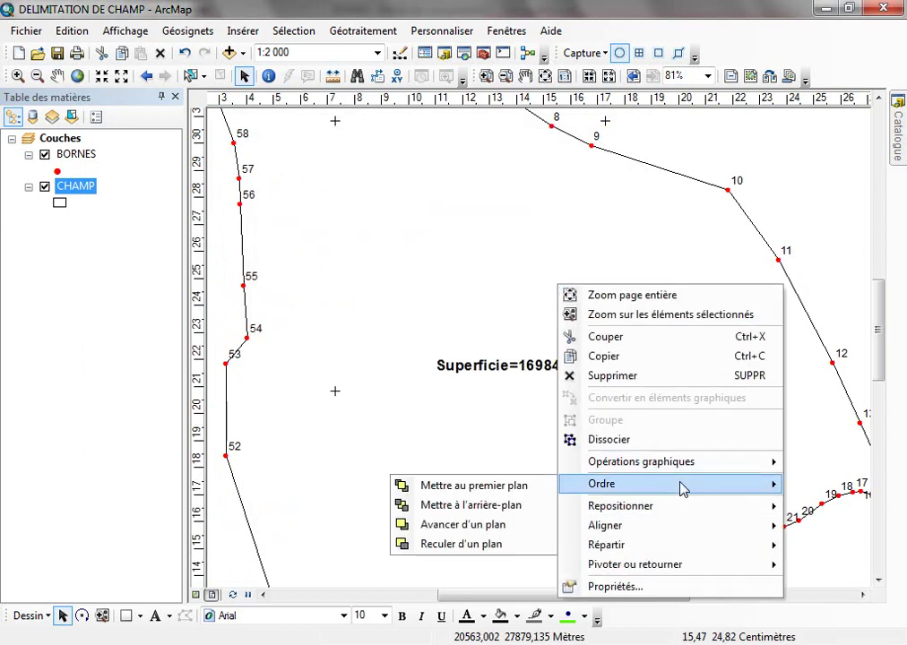
{"action": "left_click", "coordinate": [495, 507]}
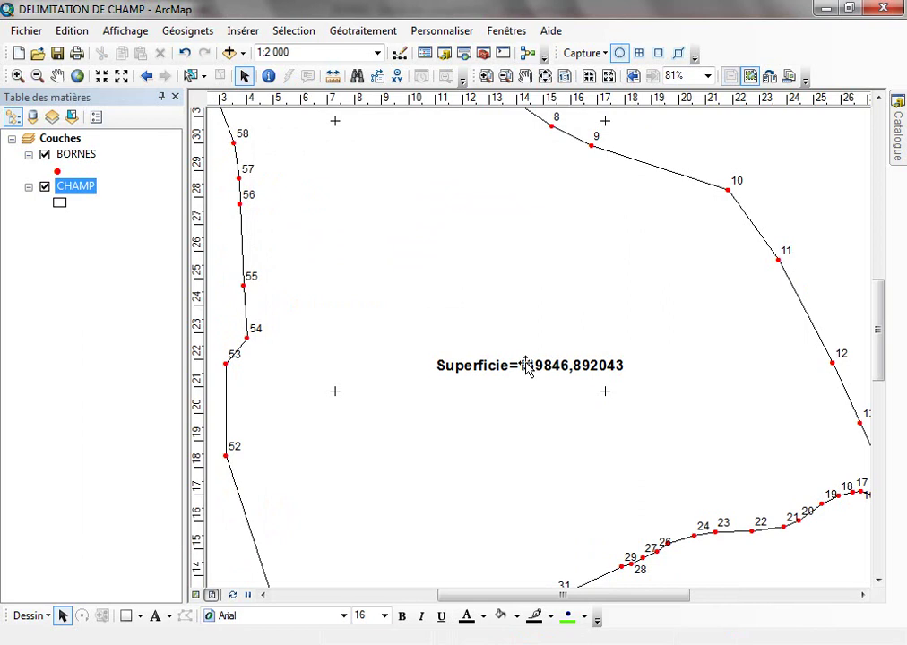
- Change the area text in the middle of the field to "Superficie=16ha 98a 46,89Ca"
{"action": "double_click", "coordinate": [527, 366]}
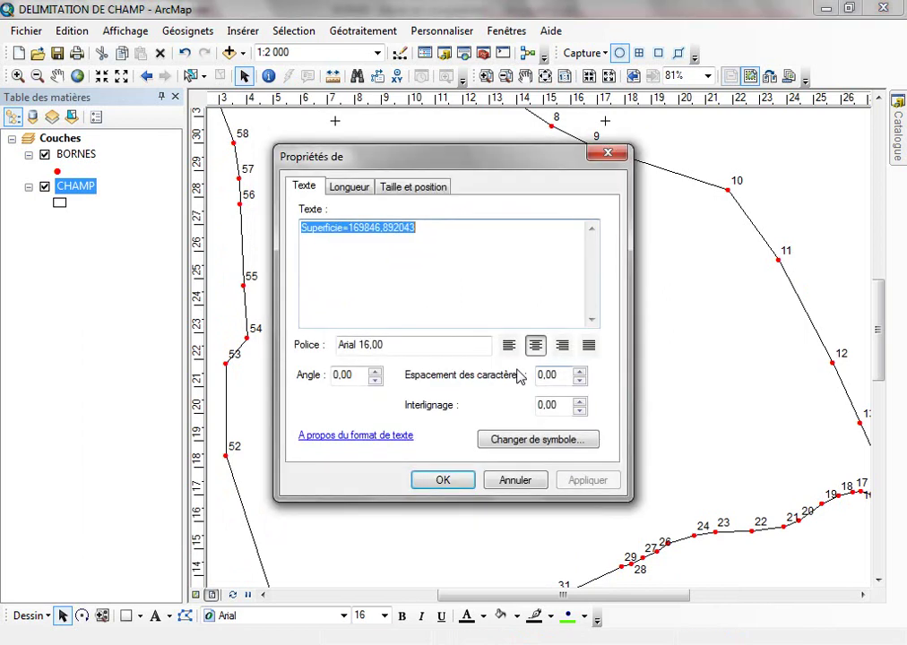
{"action": "left_click", "coordinate": [354, 227]}
{"action": "type", "text": "ha 98a"}
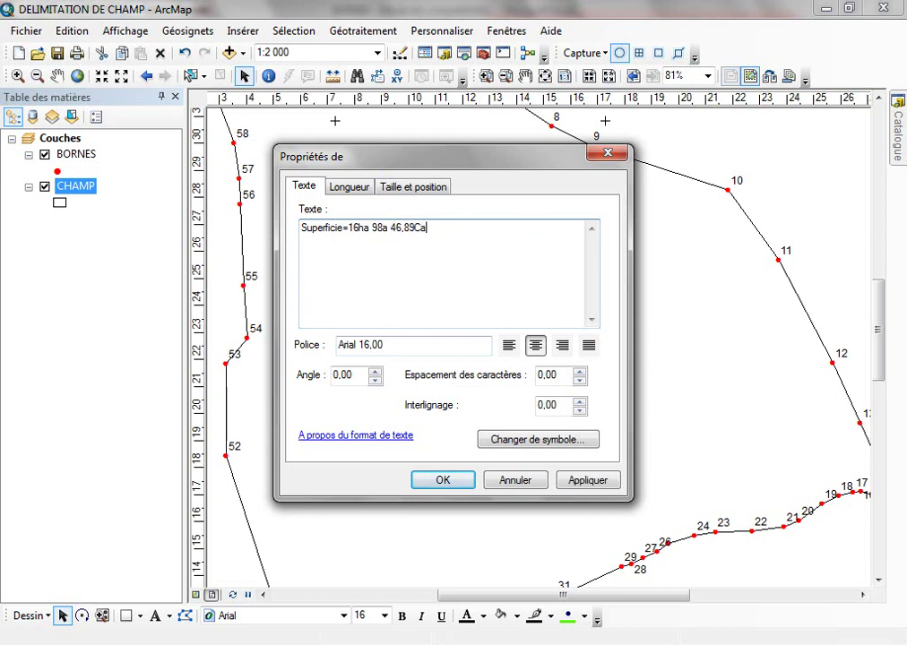
{"action": "left_click", "coordinate": [431, 483]}
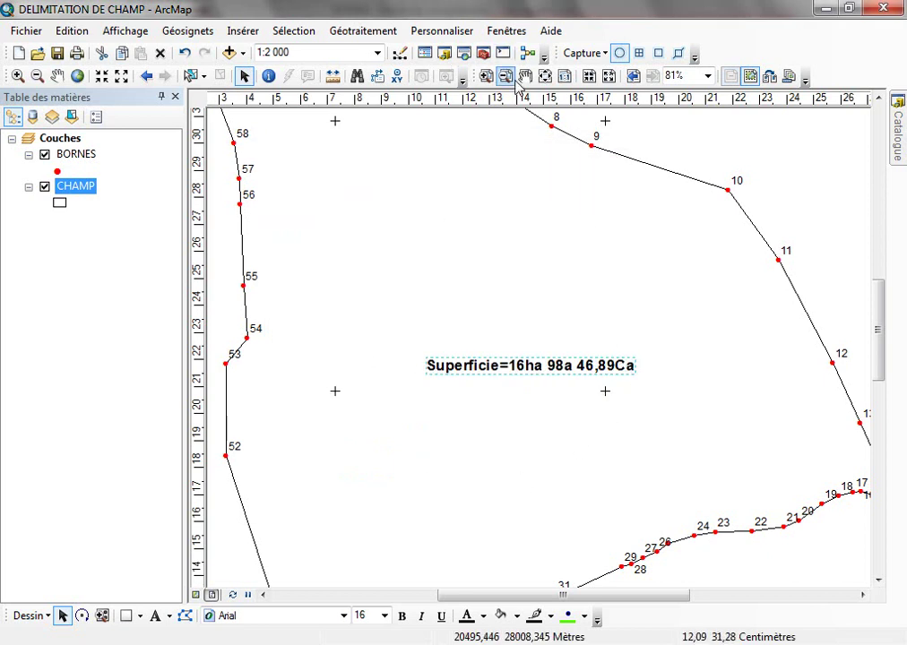
- Align the "Echelle" text with the adjacent "1:2 000" scale text above the scale bar
{"action": "left_click", "coordinate": [545, 76]}
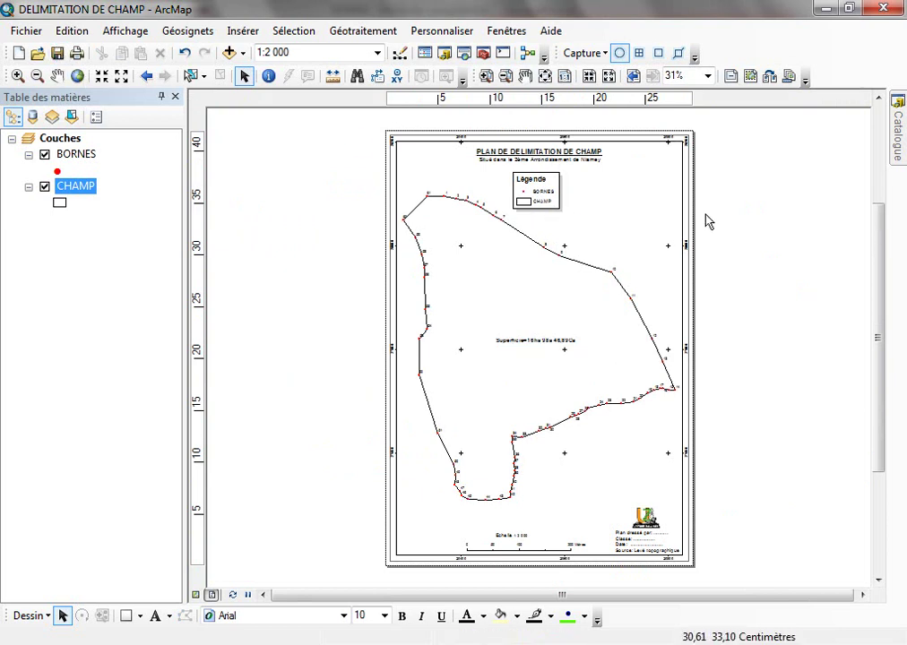
{"action": "left_click", "coordinate": [26, 31]}
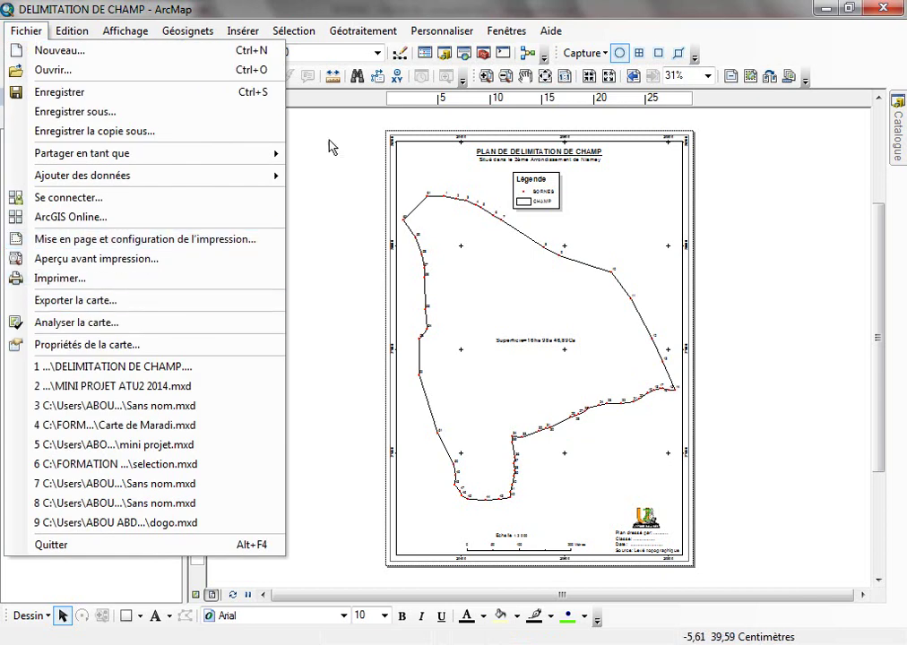
{"action": "left_click", "coordinate": [314, 8]}
{"action": "left_click", "coordinate": [486, 75]}
{"action": "left_click_drag", "start_coordinate": [466, 517], "coordinate": [635, 575]}
{"action": "left_click_drag", "start_coordinate": [315, 279], "coordinate": [505, 389]}
{"action": "left_click", "coordinate": [244, 75]}
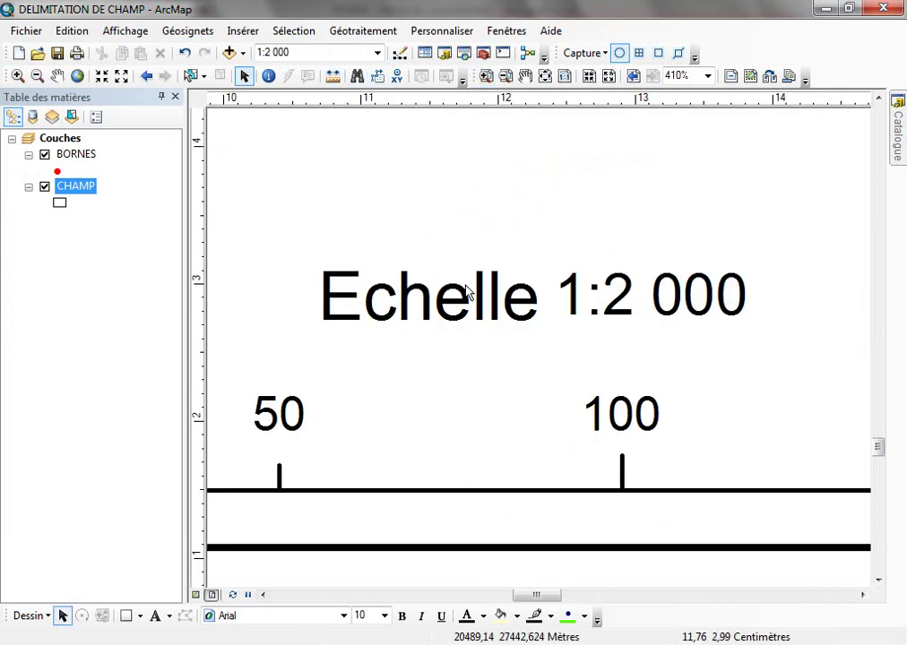
{"action": "left_click", "coordinate": [473, 314]}
{"action": "left_click_drag", "start_coordinate": [473, 314], "coordinate": [468, 300]}
{"action": "left_click", "coordinate": [524, 380]}
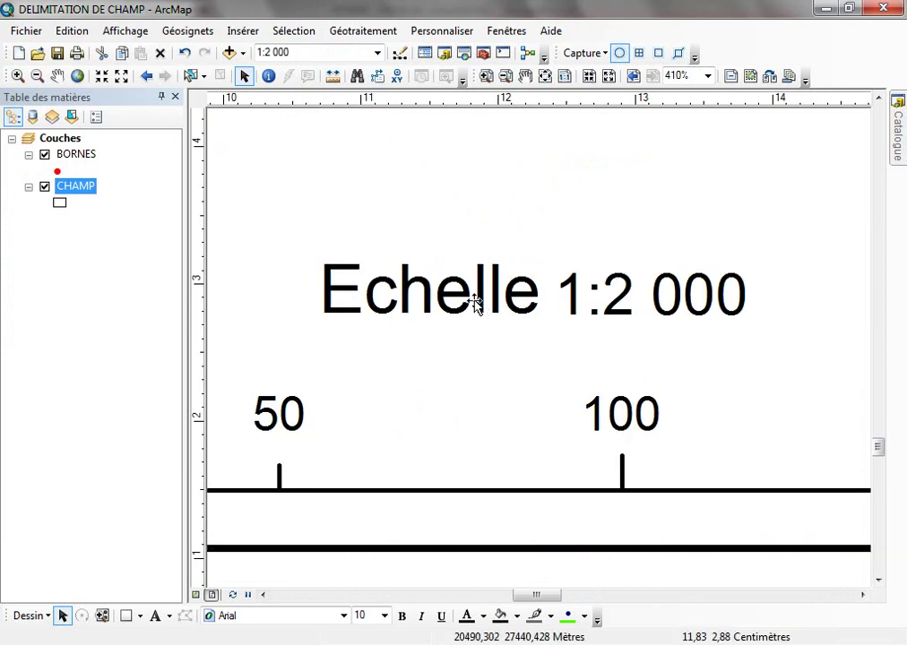
{"action": "left_click_drag", "start_coordinate": [477, 303], "coordinate": [479, 302]}
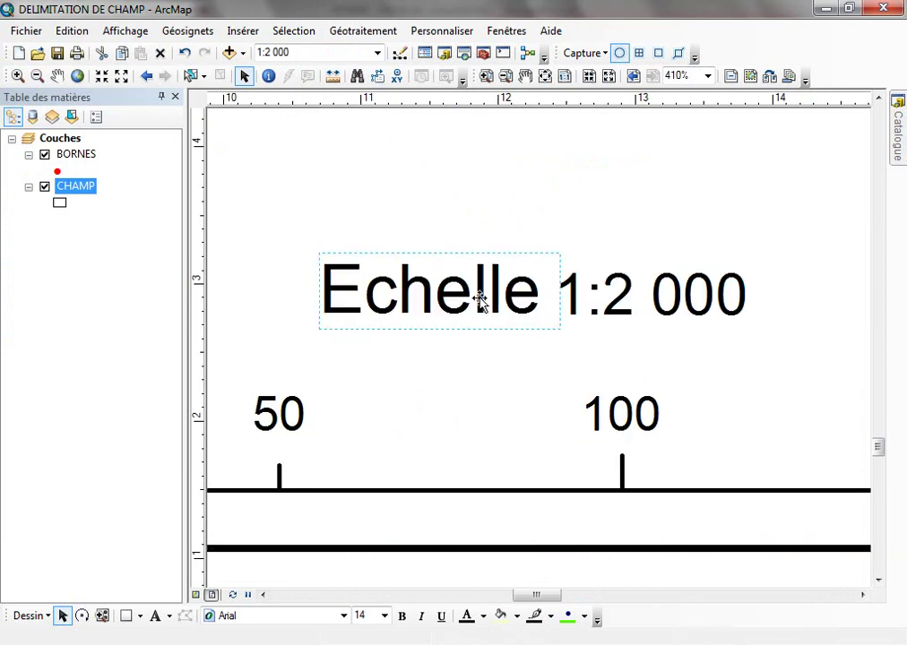
{"action": "left_click", "coordinate": [508, 366]}
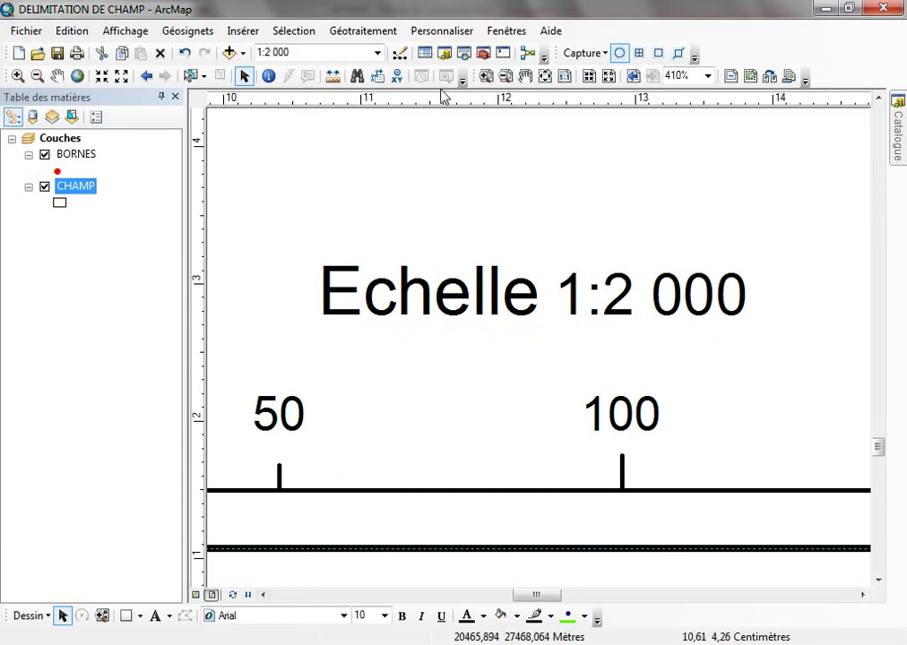
- Export the full page layout to the desktop (Bureau) as the JPEG image DELIMITATION DE CHAMP
{"action": "left_click", "coordinate": [545, 75]}
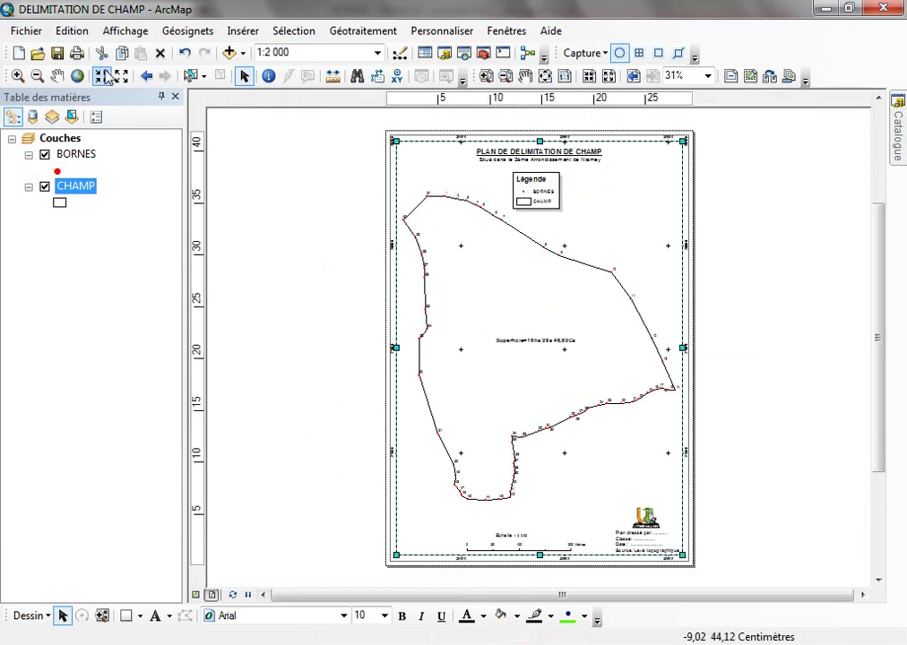
{"action": "left_click", "coordinate": [31, 35]}
{"action": "left_click", "coordinate": [263, 12]}
{"action": "left_click", "coordinate": [26, 31]}
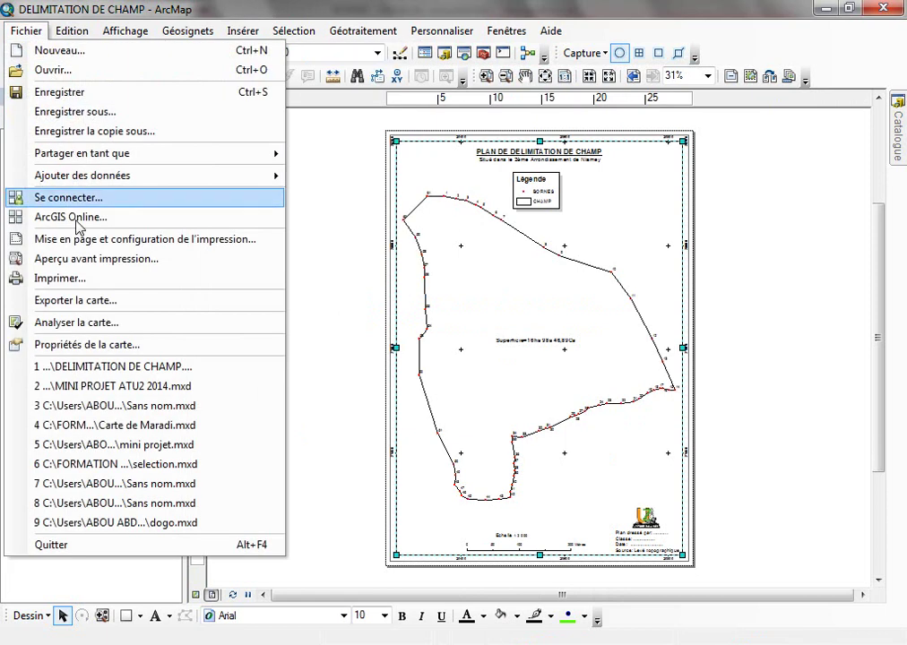
{"action": "left_click", "coordinate": [109, 308]}
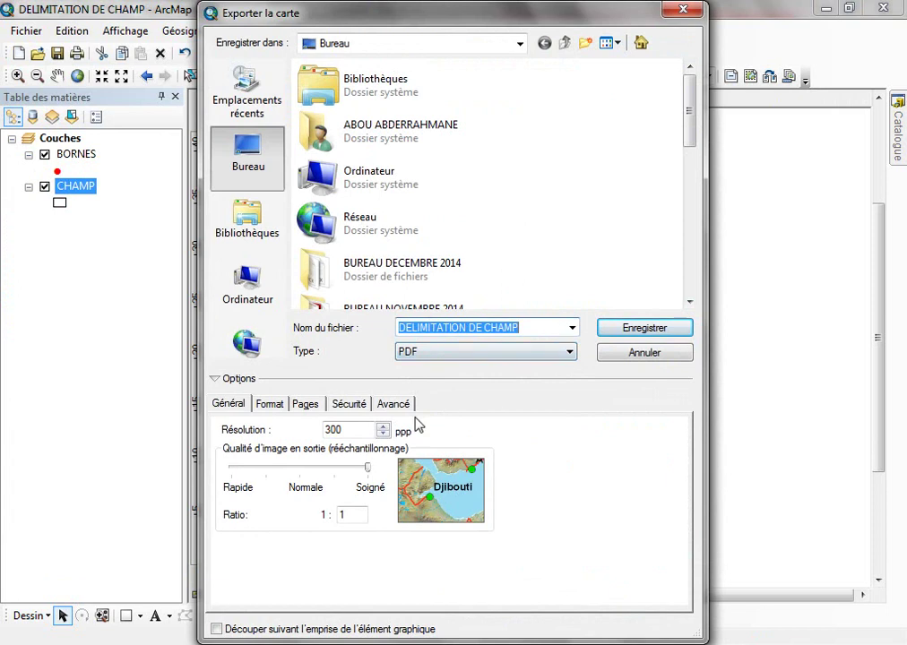
{"action": "left_click", "coordinate": [539, 350]}
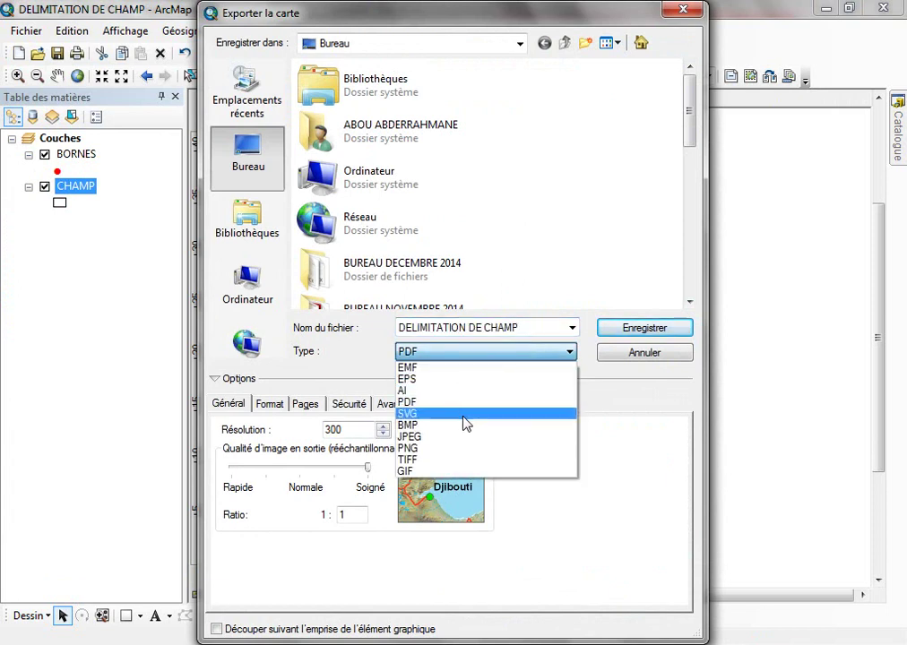
{"action": "left_click", "coordinate": [460, 439]}
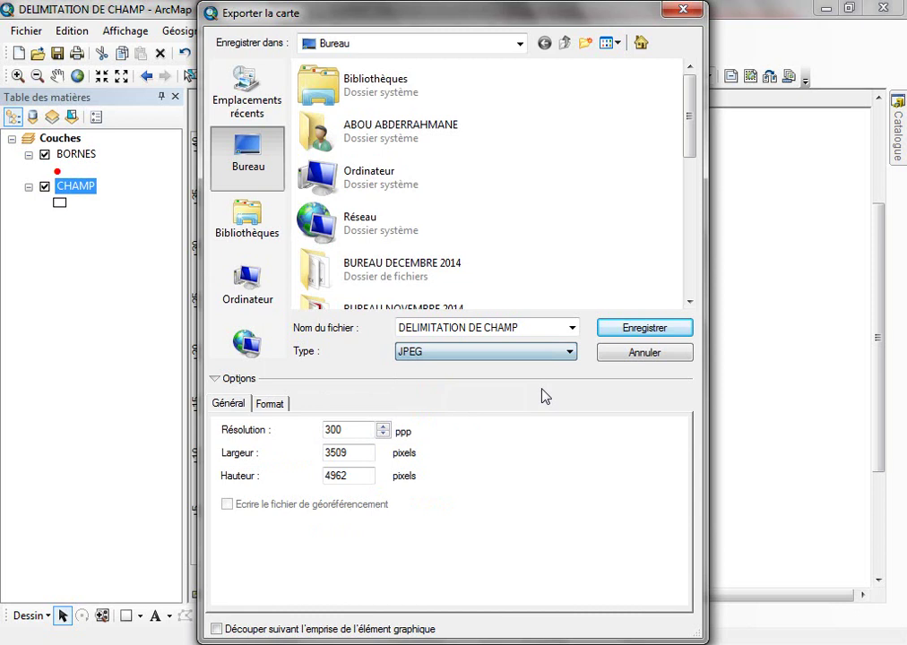
{"action": "left_click", "coordinate": [621, 333]}
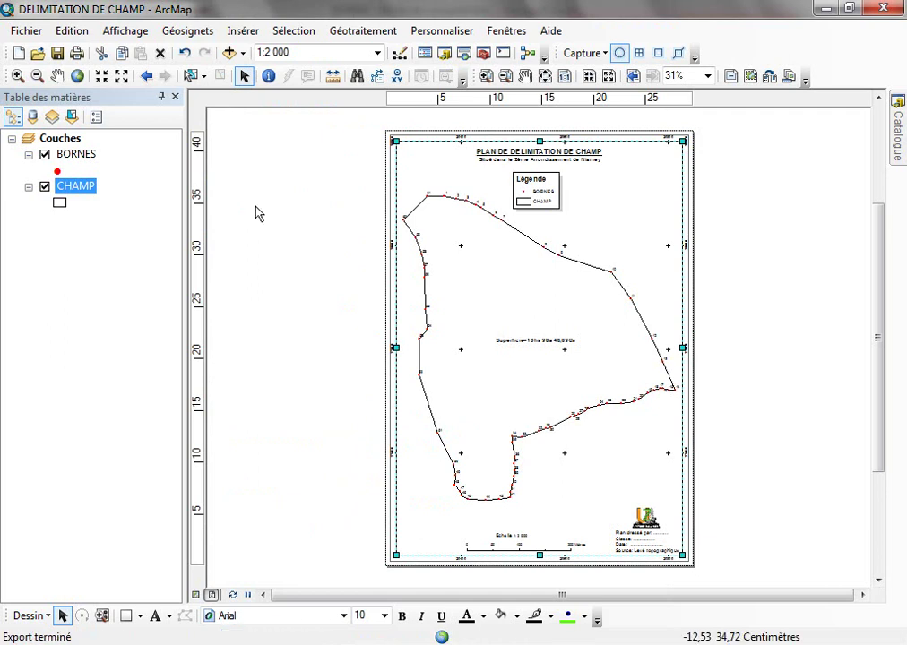
- Export the map again to the desktop (Bureau), this time as the PDF file DELIMITATION DE CHAMP
{"action": "left_click", "coordinate": [24, 31]}
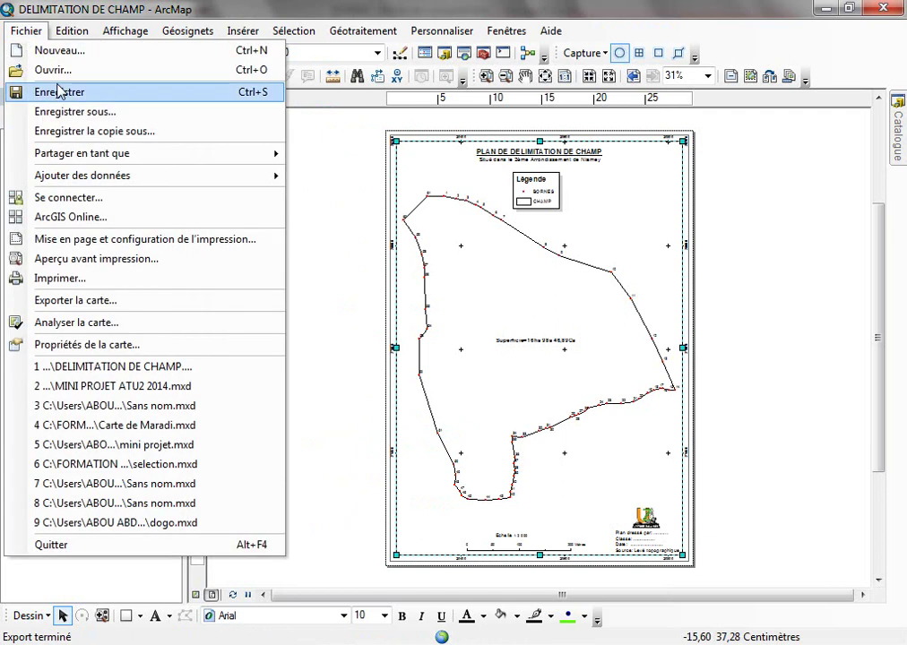
{"action": "left_click", "coordinate": [98, 307]}
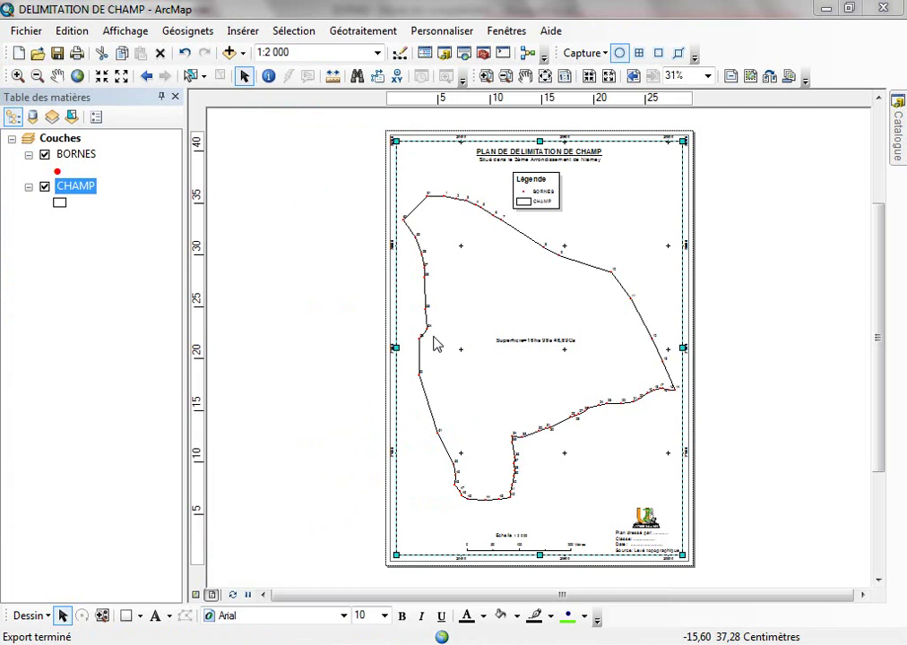
{"action": "left_click", "coordinate": [451, 358]}
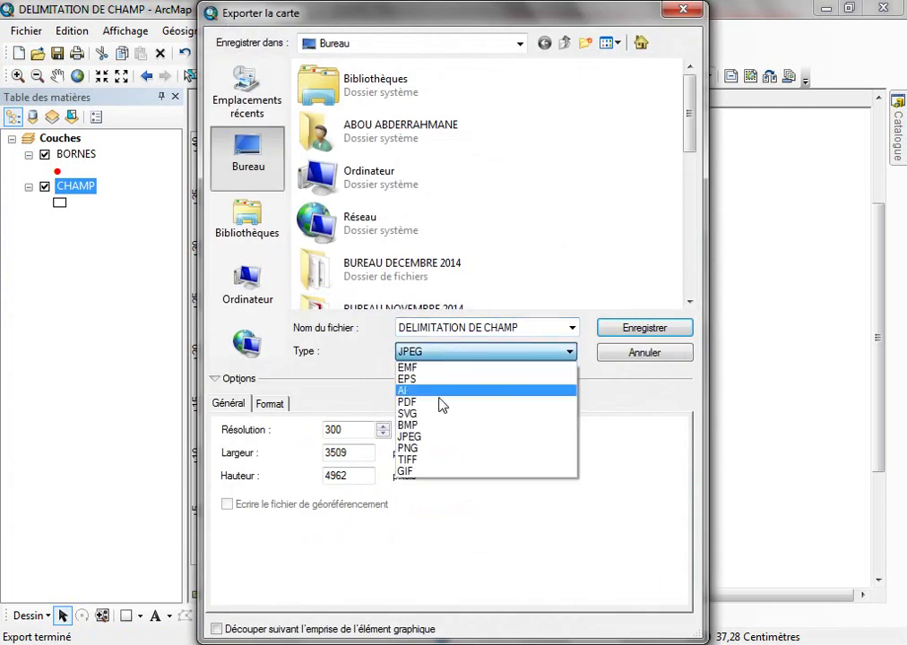
{"action": "left_click", "coordinate": [428, 402]}
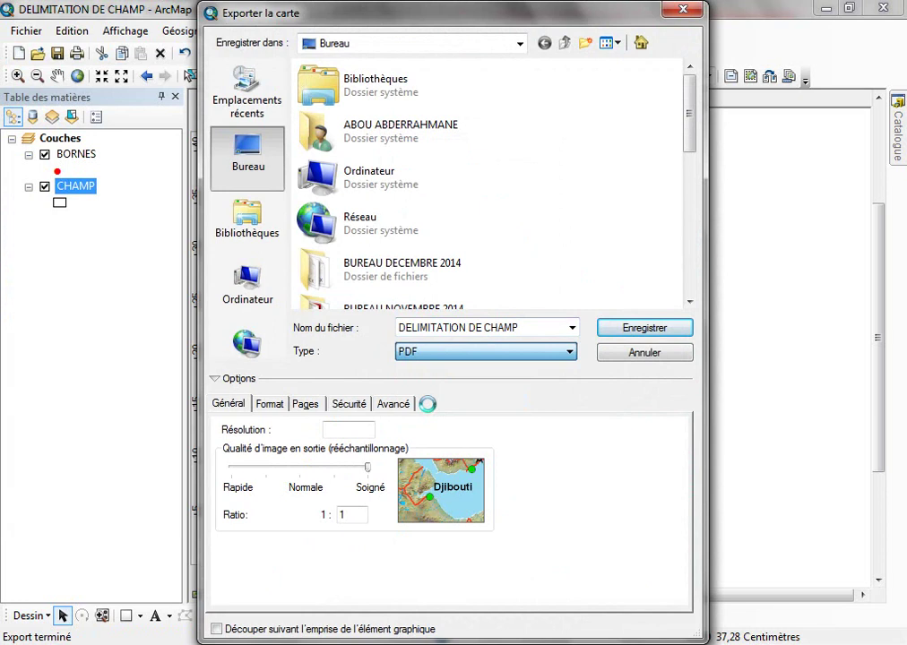
{"action": "left_click", "coordinate": [643, 332]}
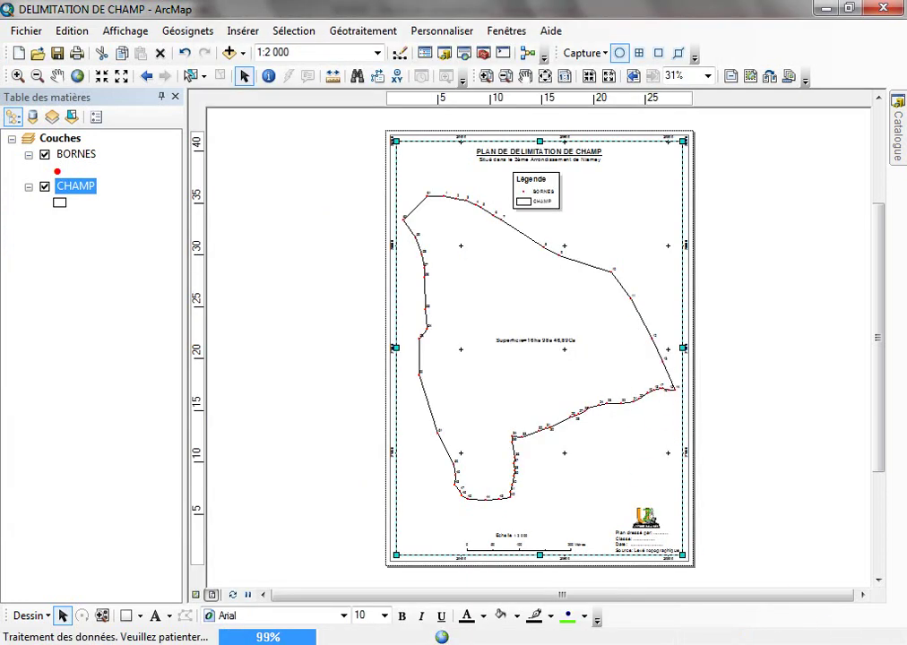
- Switch to Windows Explorer, go from the EXAMEN SIG folder to Bureau and open the exported DELIMITATION DE CHAMP image
{"action": "key", "text": "alt+Tab"}
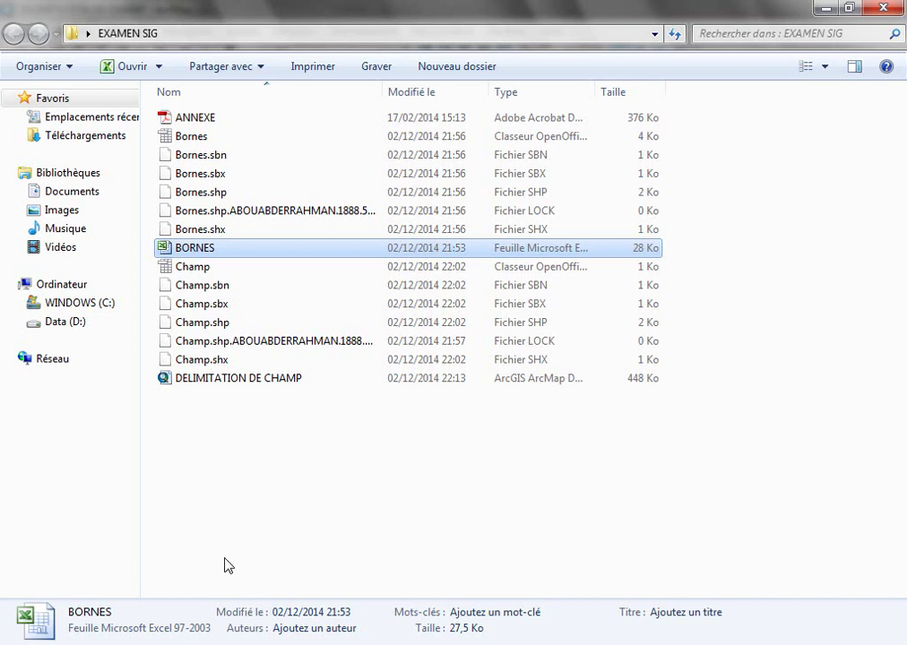
{"action": "left_click", "coordinate": [88, 34]}
{"action": "left_click", "coordinate": [102, 60]}
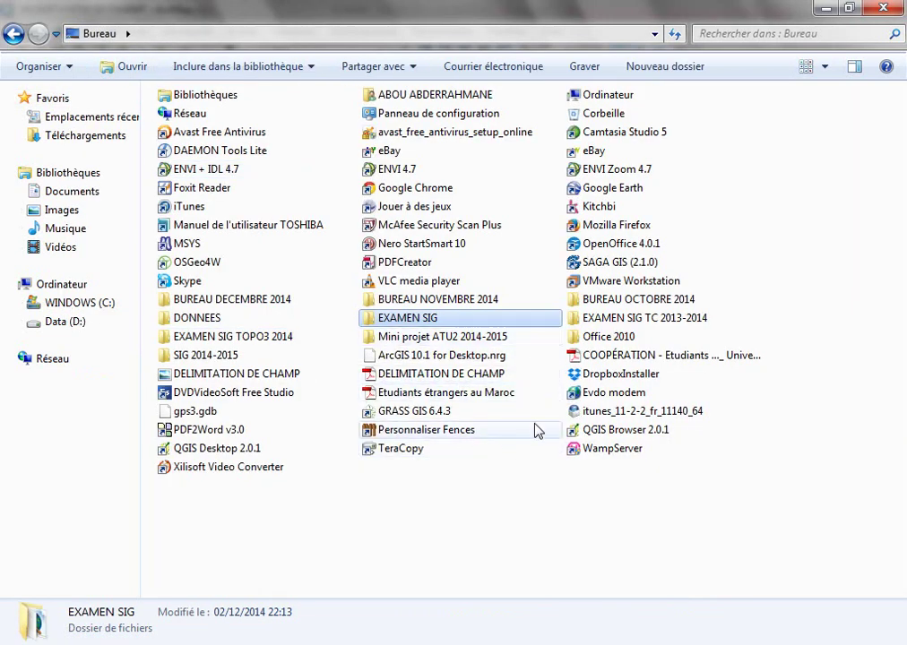
{"action": "double_click", "coordinate": [254, 387]}
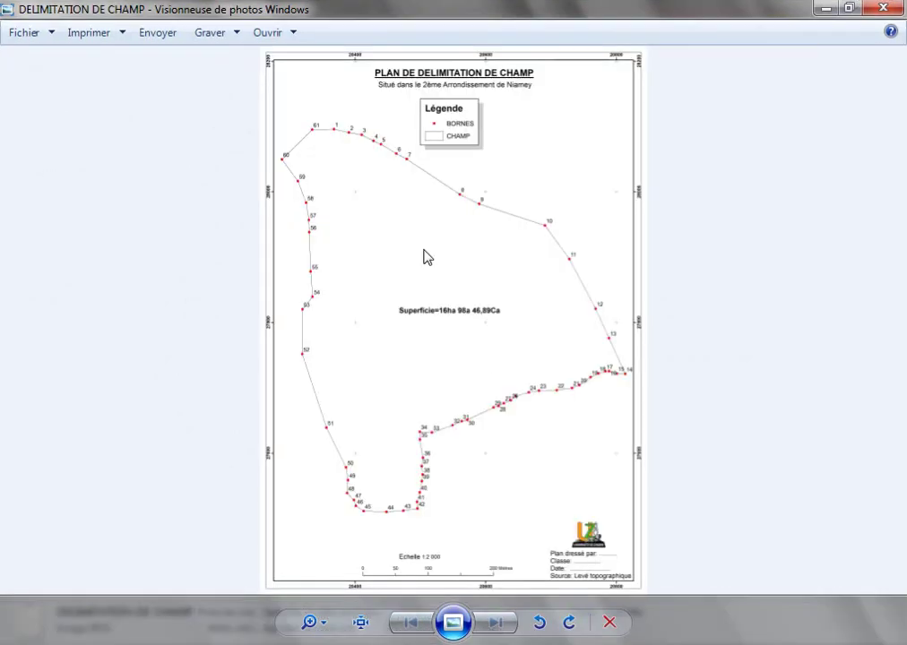
- Examine the exported image close up, including the area text, field boundary, scale bar and logo block, and close the viewer
{"action": "scroll", "coordinate": [423, 264], "scroll_direction": "up", "scroll_amount": 5}
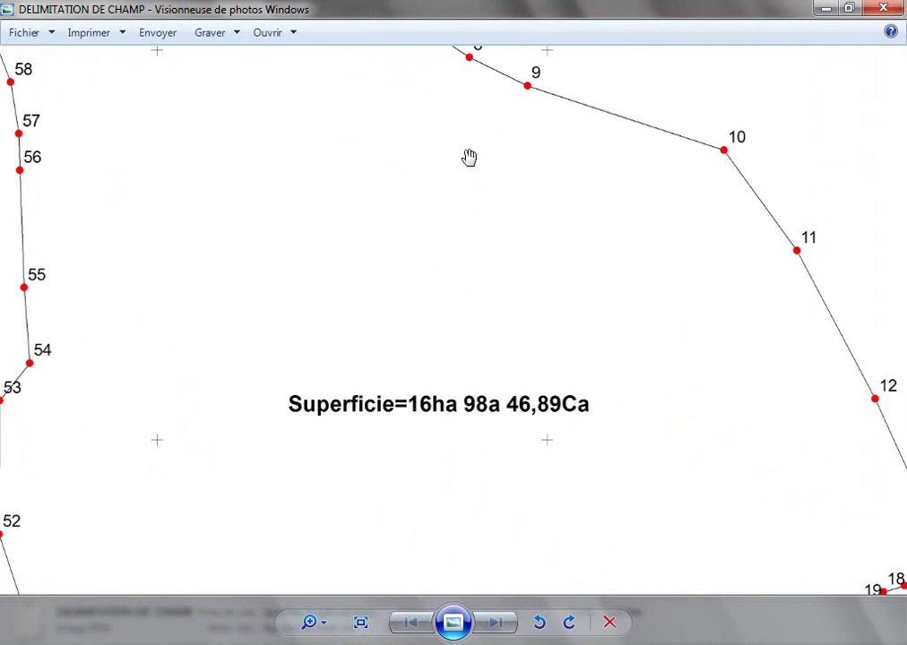
{"action": "left_click_drag", "start_coordinate": [469, 157], "coordinate": [548, 523]}
{"action": "left_click_drag", "start_coordinate": [500, 280], "coordinate": [283, 345]}
{"action": "left_click_drag", "start_coordinate": [512, 355], "coordinate": [298, 54]}
{"action": "left_click_drag", "start_coordinate": [479, 344], "coordinate": [548, 81]}
{"action": "left_click_drag", "start_coordinate": [440, 415], "coordinate": [529, 31]}
{"action": "left_click_drag", "start_coordinate": [466, 449], "coordinate": [578, 167]}
{"action": "left_click_drag", "start_coordinate": [494, 377], "coordinate": [458, 337]}
{"action": "left_click_drag", "start_coordinate": [530, 256], "coordinate": [461, 256]}
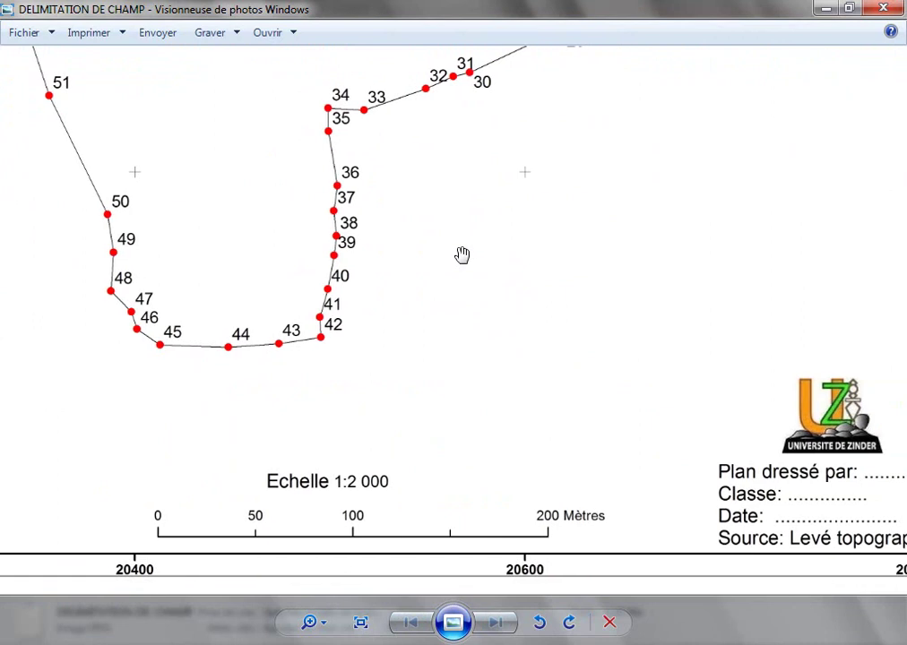
{"action": "left_click", "coordinate": [897, 8]}
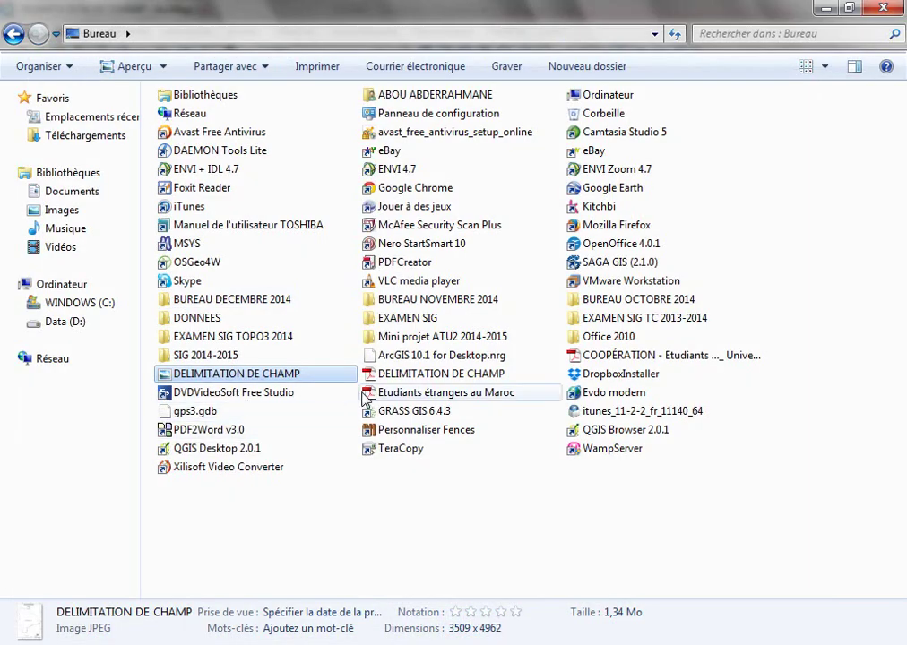
- Open the exported DELIMITATION DE CHAMP PDF from the desktop to check it
{"action": "double_click", "coordinate": [464, 377]}
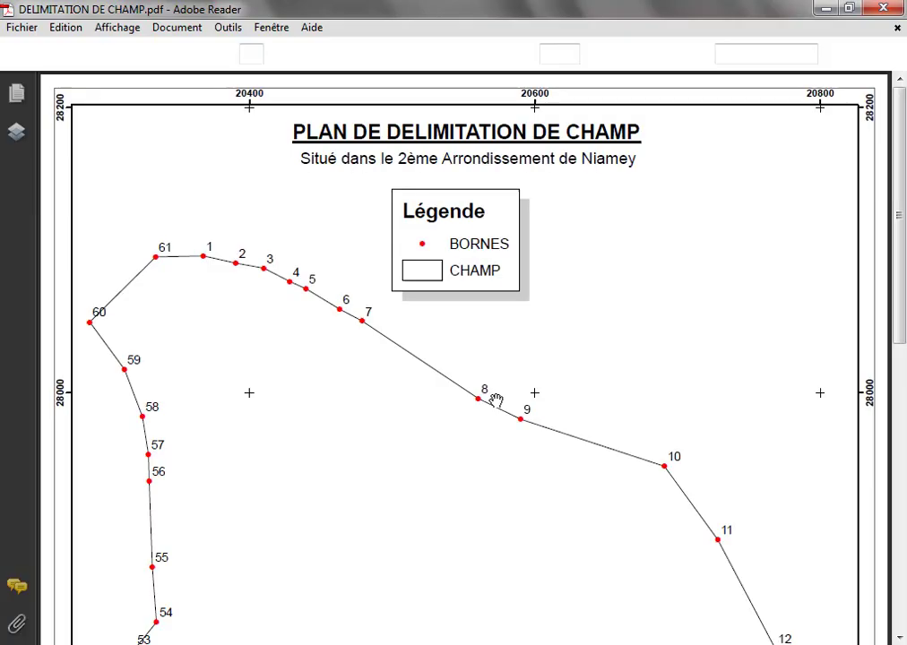